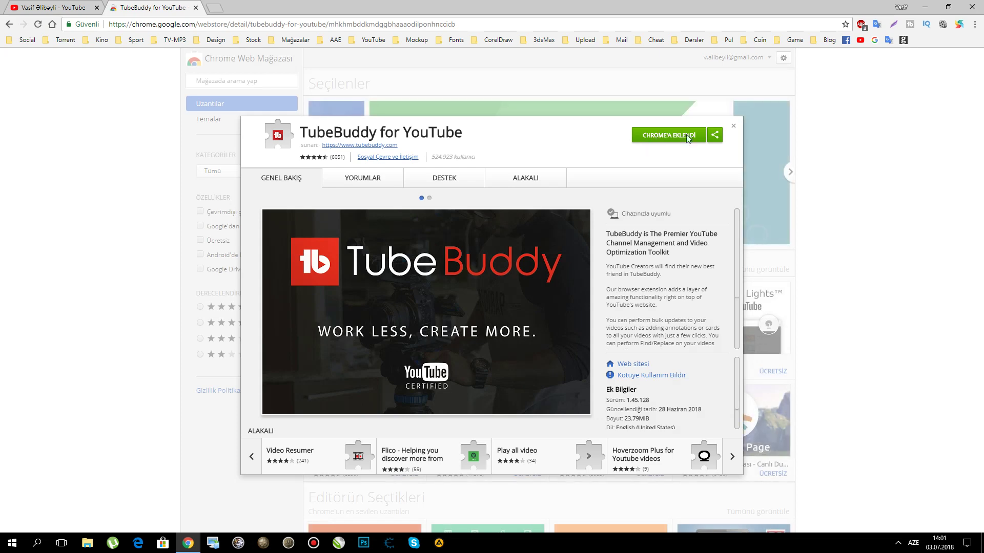
Search the Chrome extension store for "vidiq" and view the vidIQ Vision for YouTube extension's page
left_click(734, 127)
left_click(233, 84)
type("vidiq")
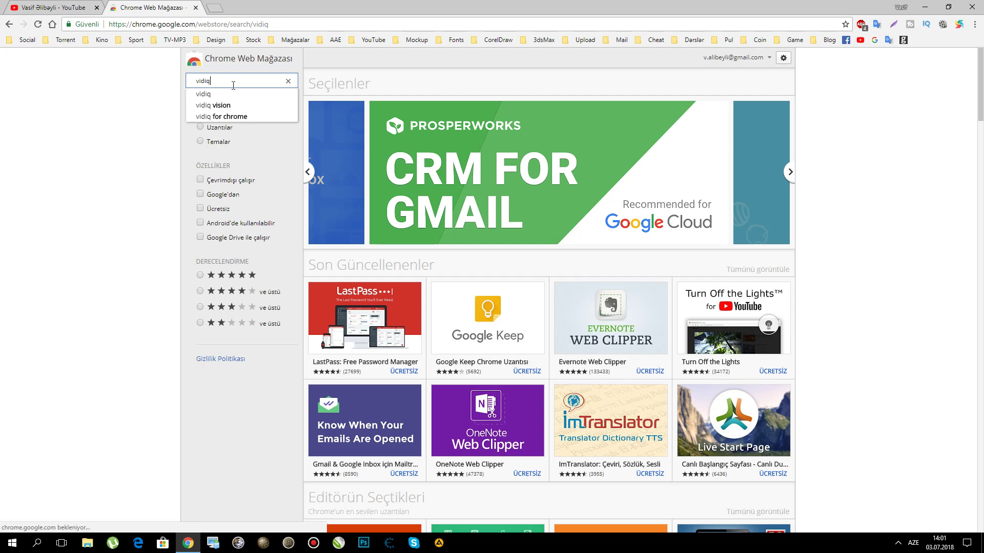
key("Return")
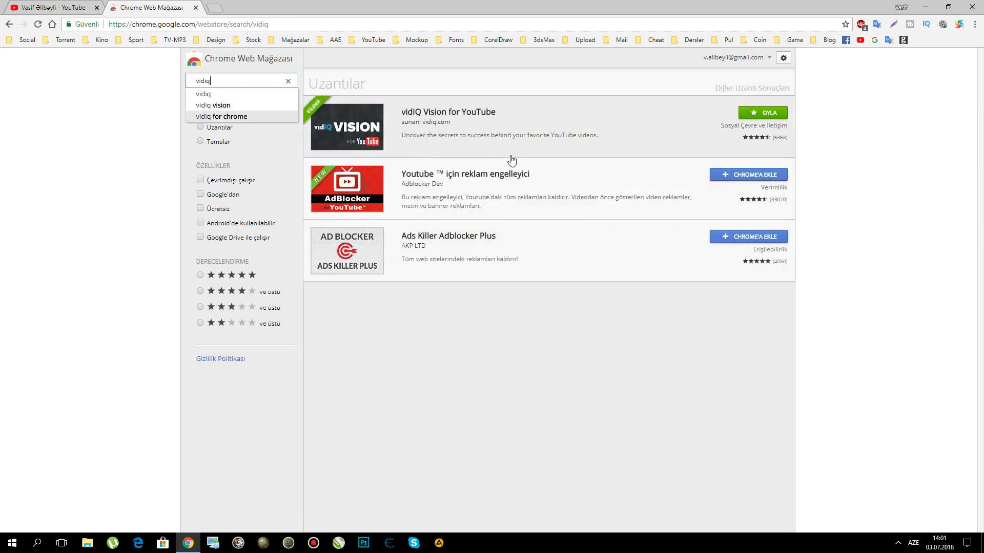
left_click(454, 127)
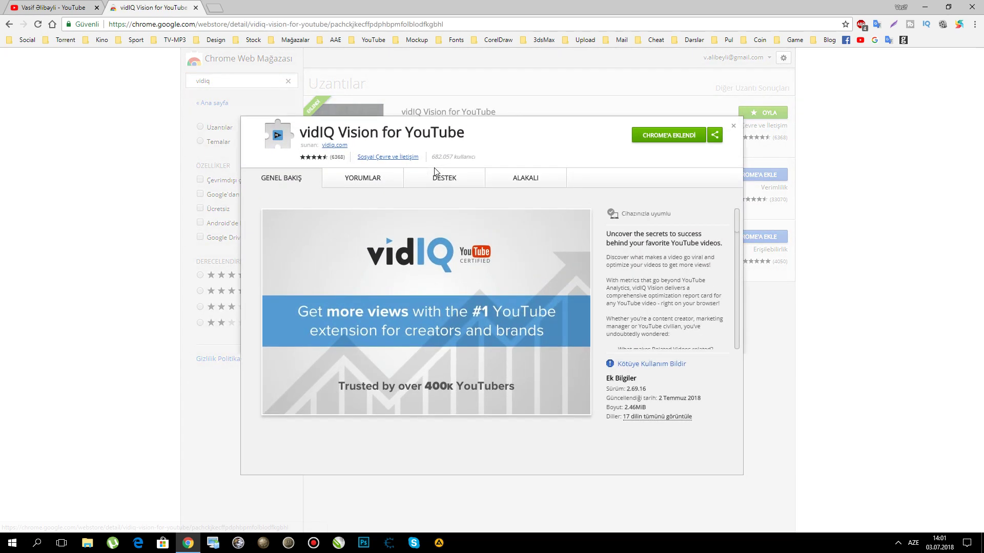
left_click(875, 154)
left_click(194, 9)
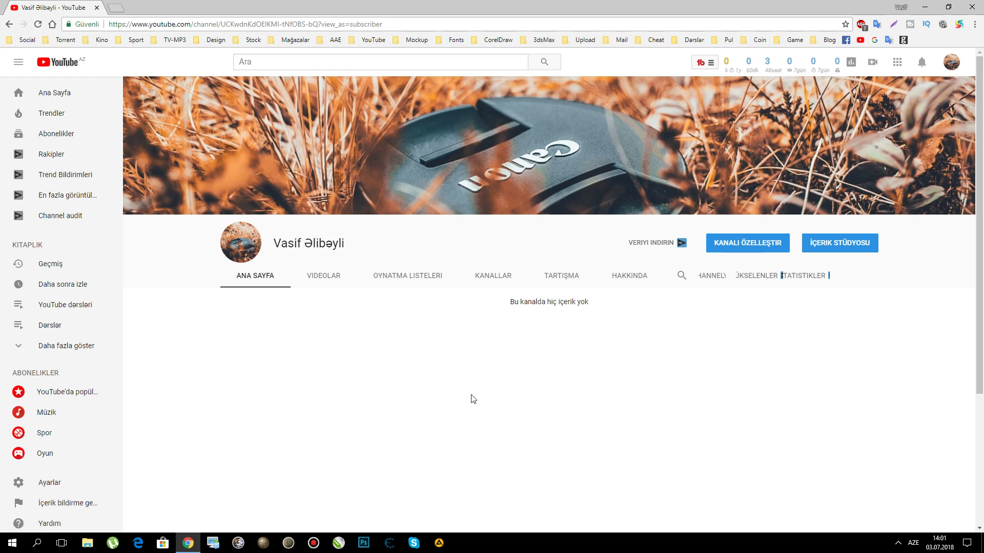
Go to the channel's branding page (Marka bilinci oluşturma) in the YouTube content studio
left_click(951, 62)
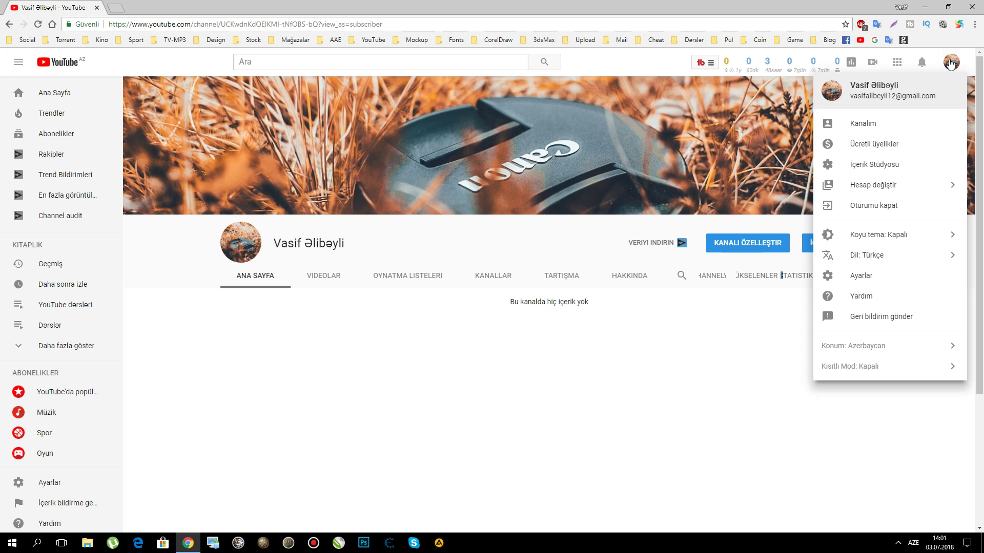
left_click(865, 165)
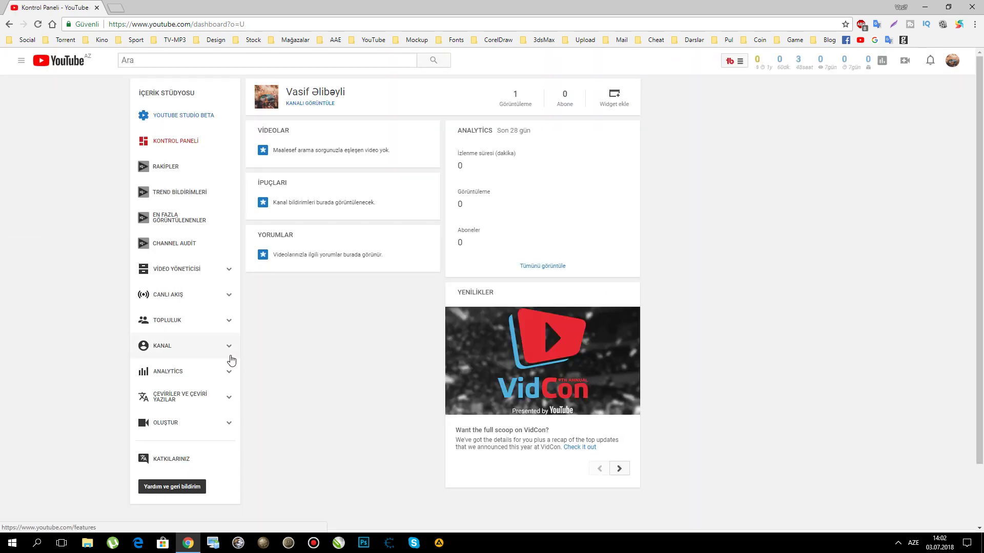
left_click(162, 345)
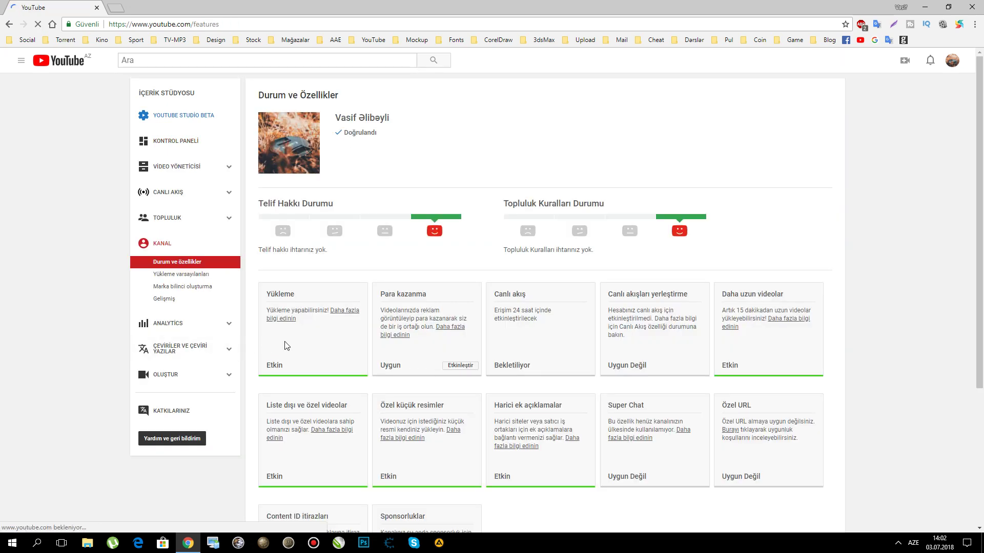
scroll(396, 293, "down", 1)
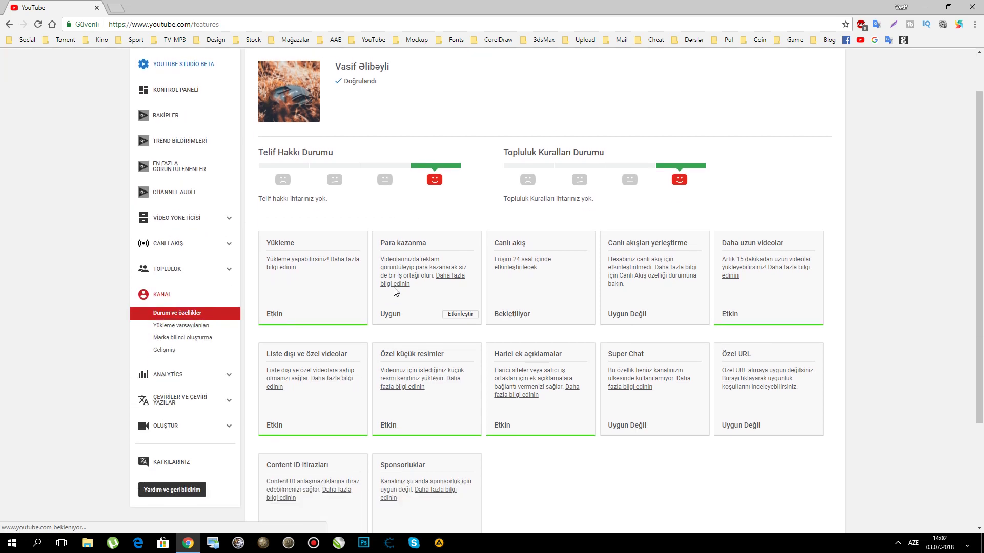
left_click(195, 339)
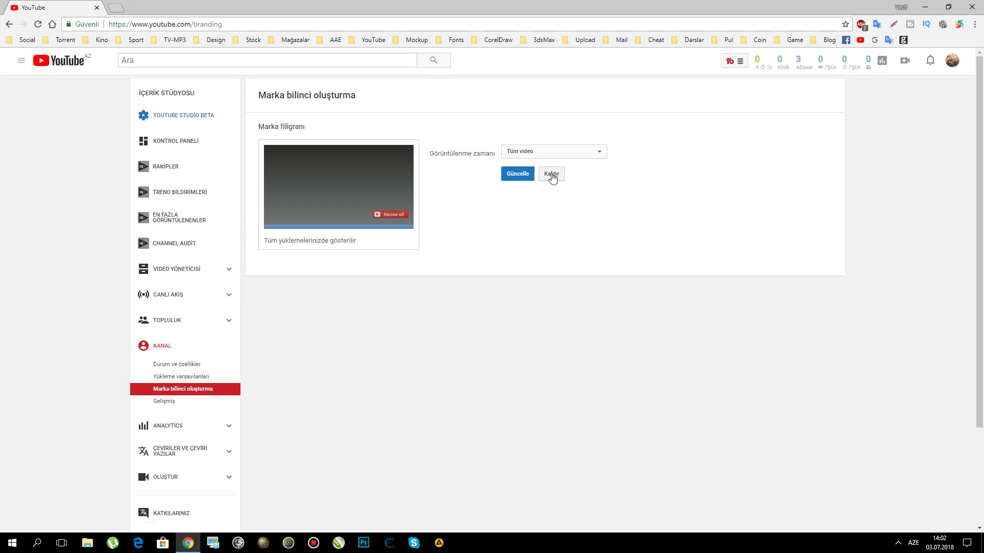
Remove the existing brand watermark from the channel and view the upload requirements for a new one
left_click(552, 175)
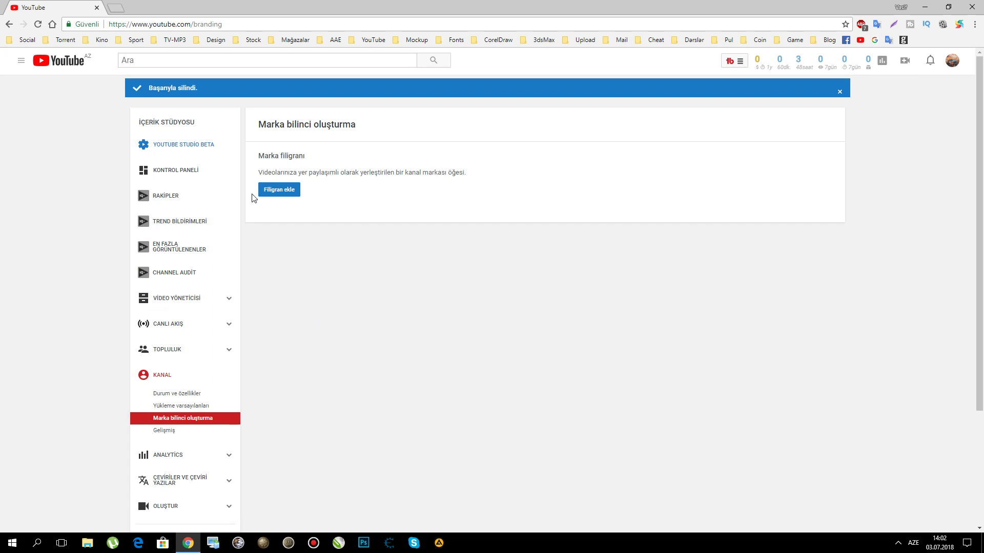
left_click(276, 191)
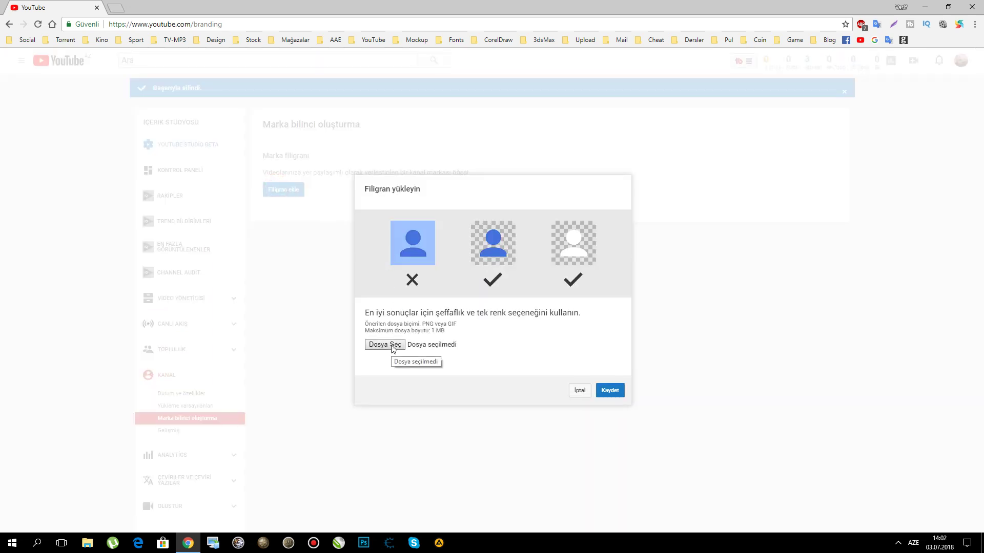
left_click(579, 391)
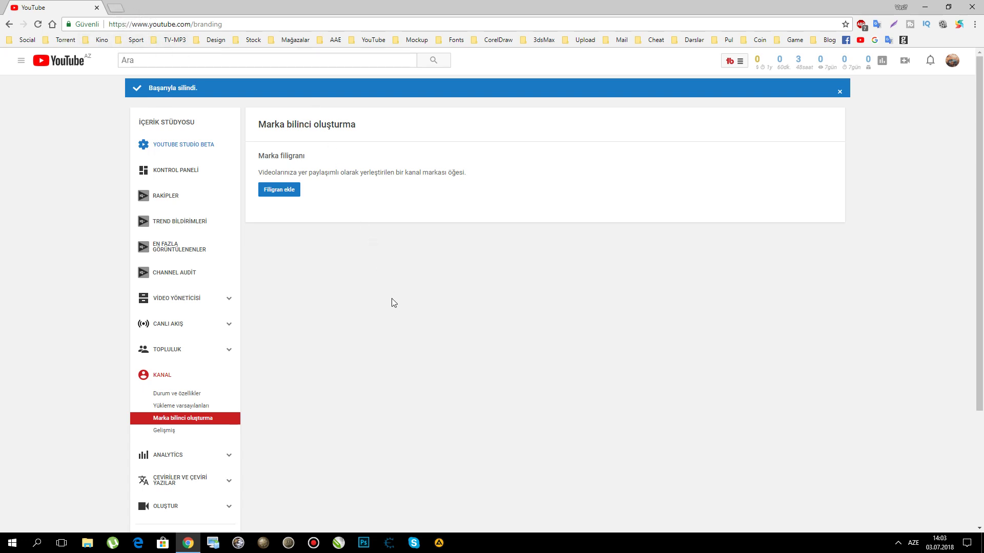
Search Google Images for "abone ol" in a separate tab
left_click(115, 8)
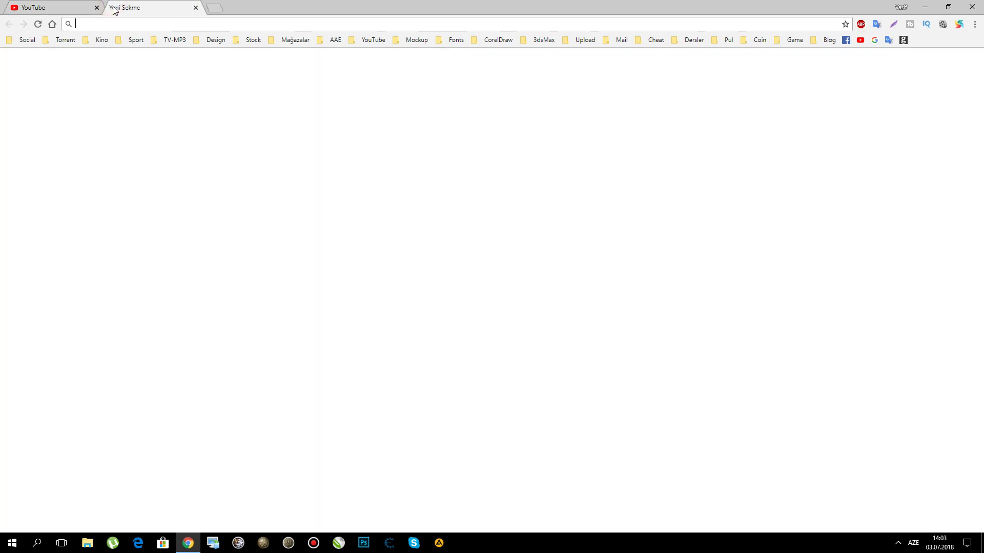
type("google.com")
key("Return")
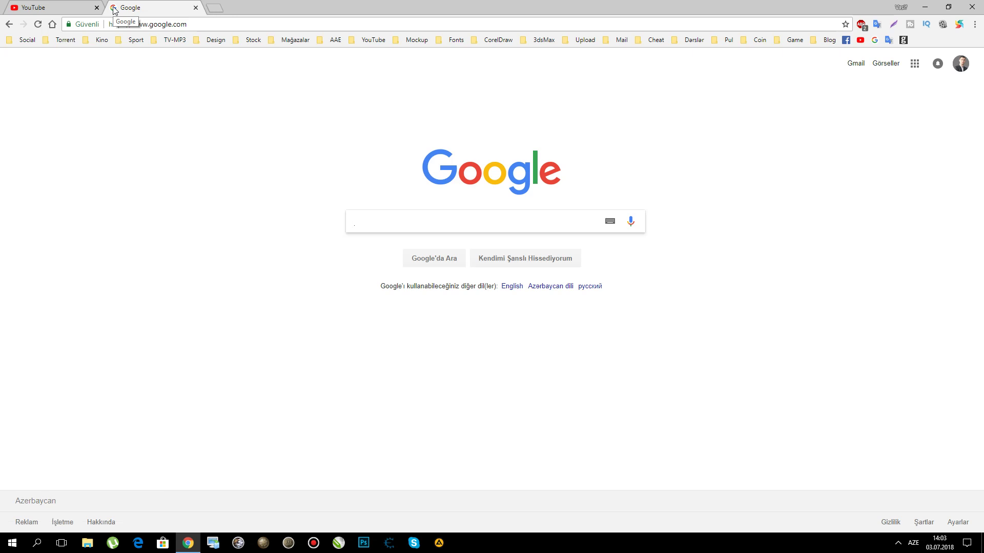
type("abone ol")
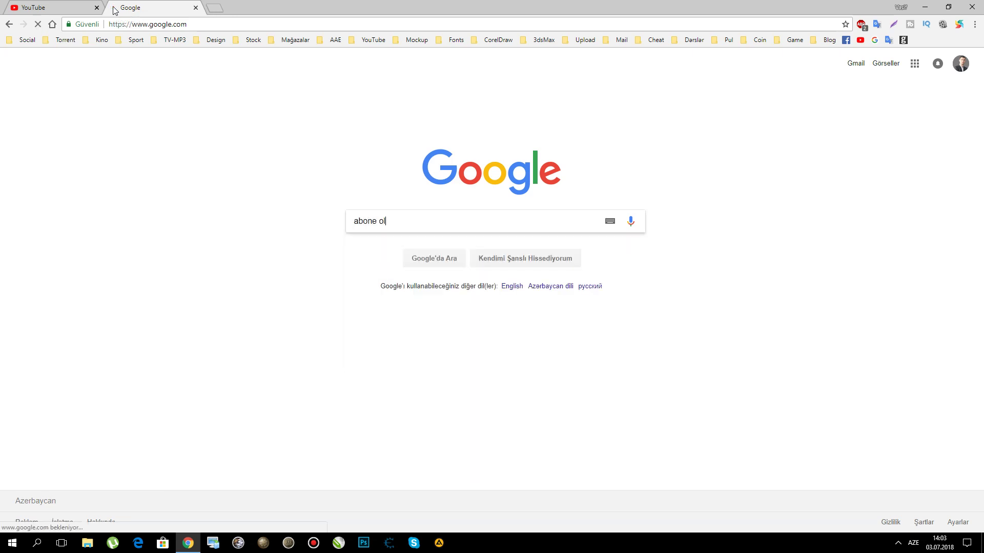
key("Return")
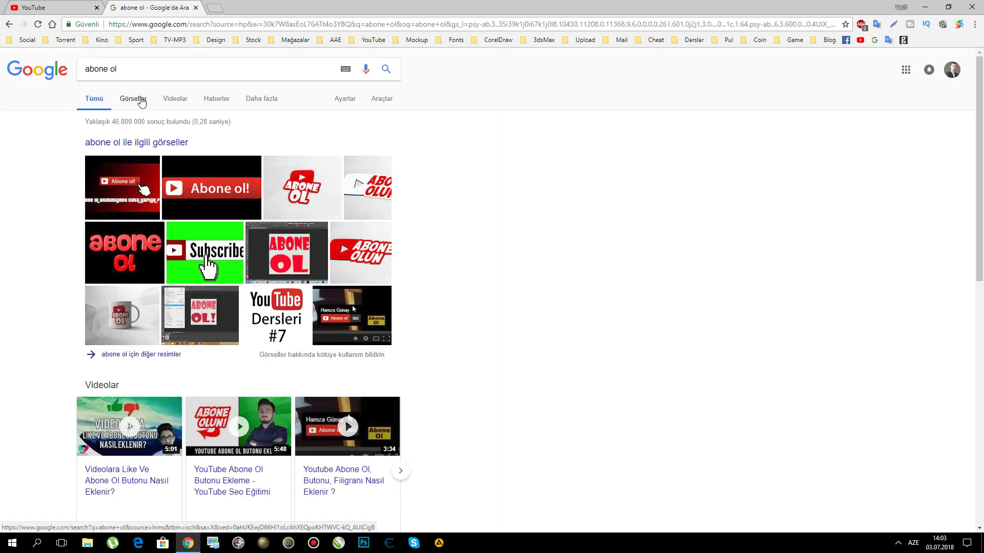
left_click(138, 99)
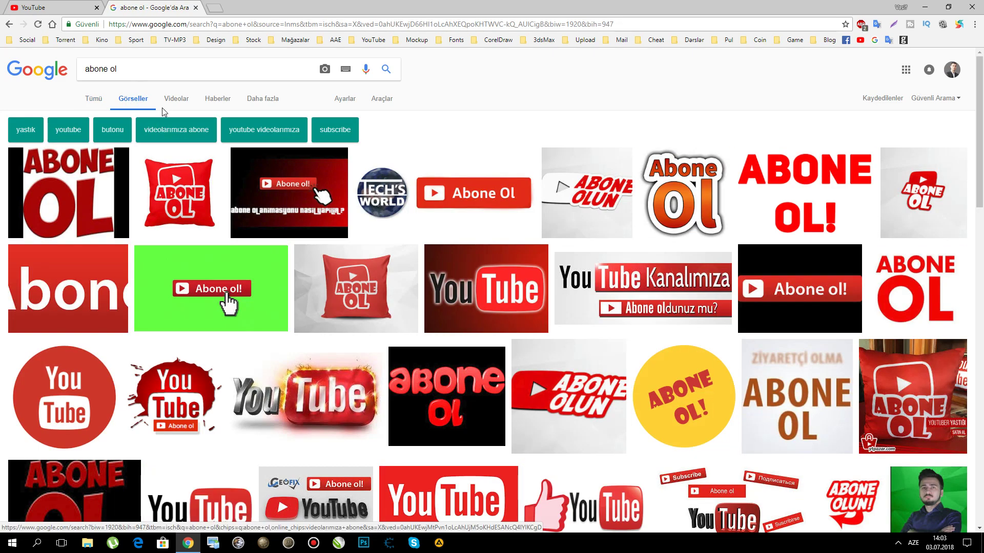
Filter the "abone ol" image results to transparent images (Saydam)
left_click(381, 99)
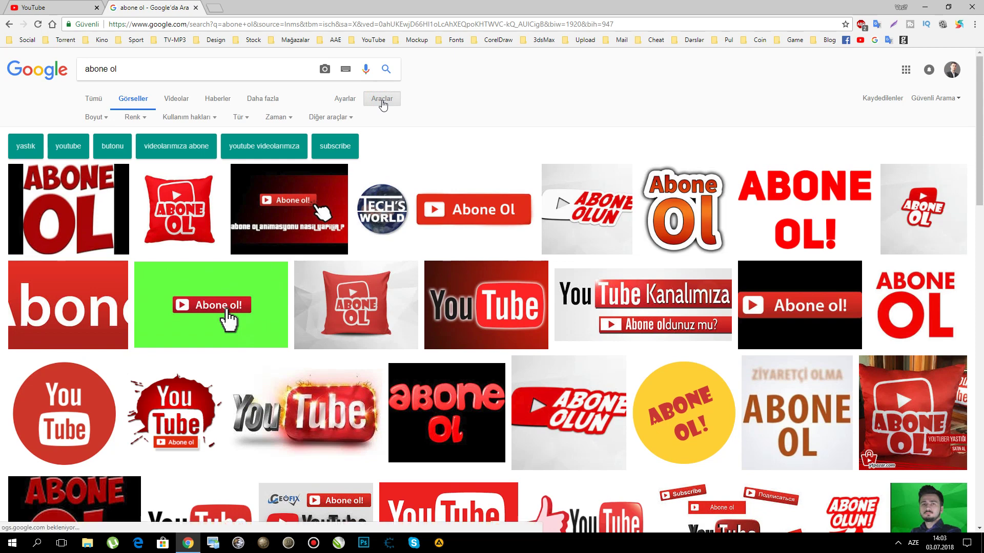
left_click(134, 117)
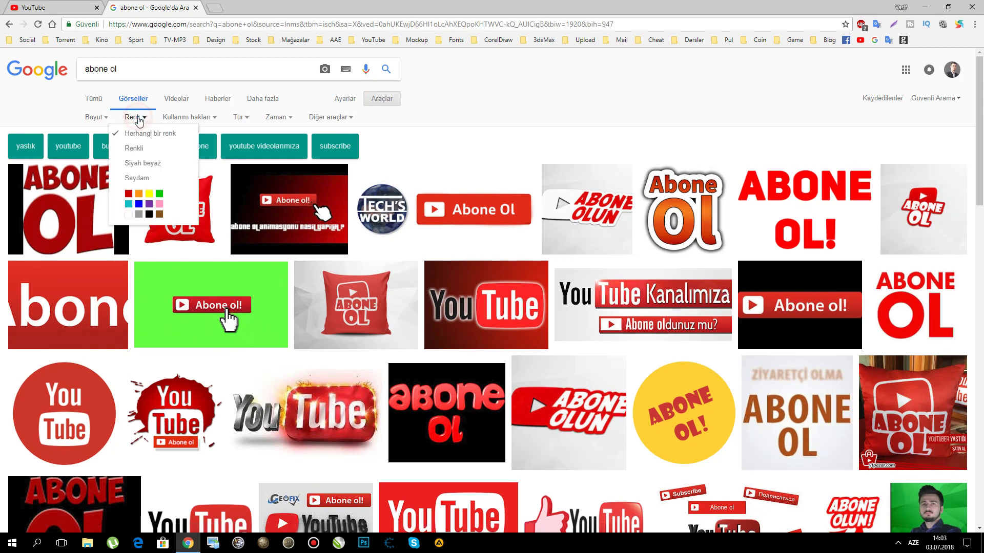
left_click(136, 177)
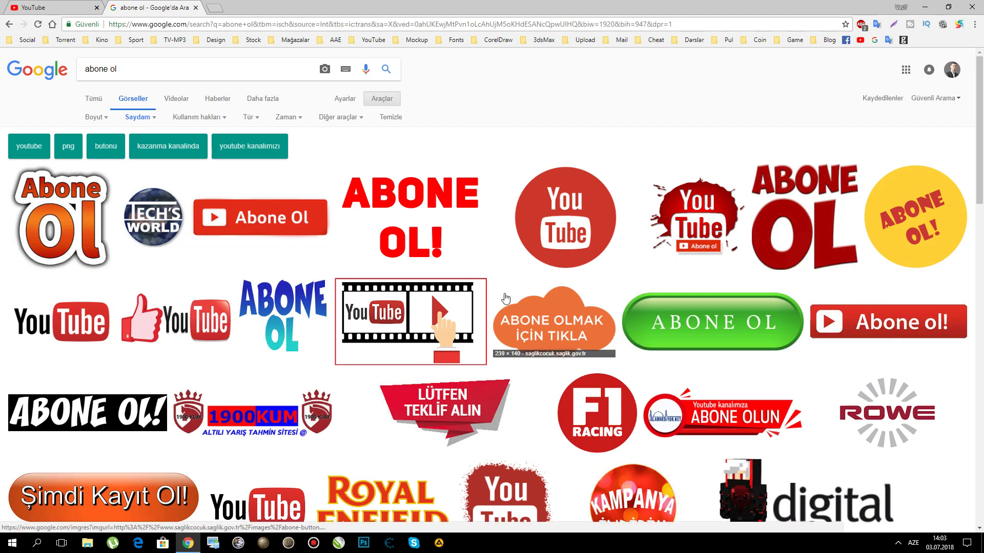
Try to save the red "Abone ol!" button image to the Desktop as aboneolbutonu.png
left_click(908, 322)
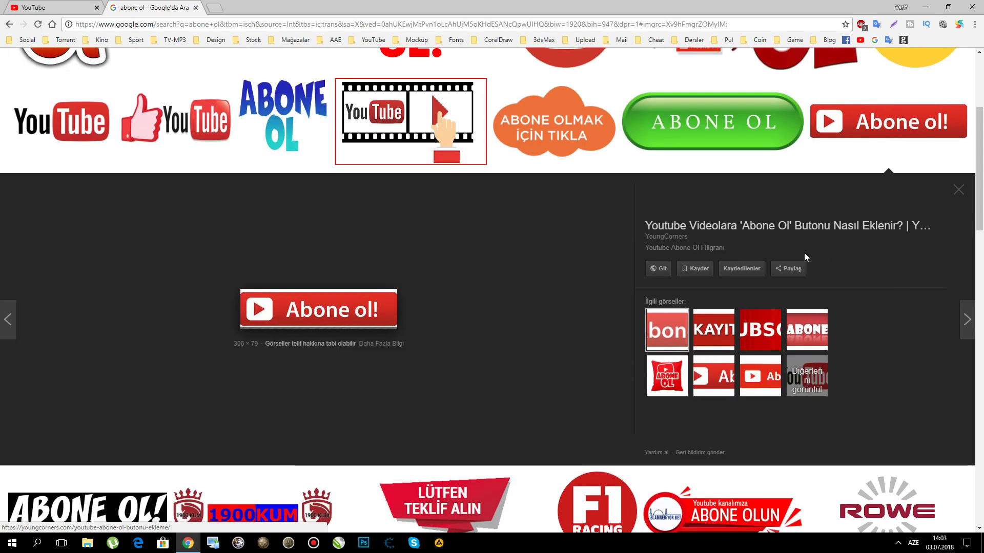
right_click(297, 295)
left_click(340, 384)
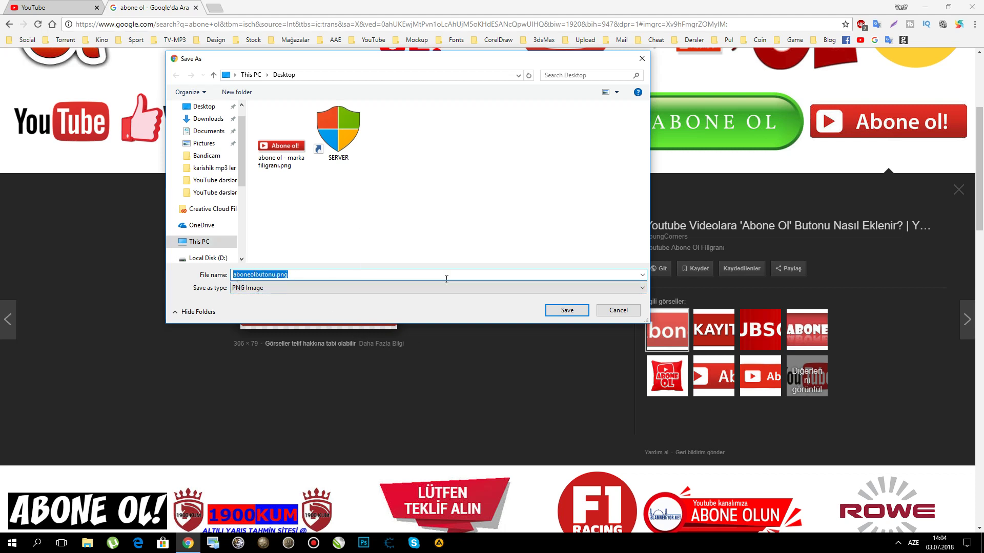
left_click(617, 311)
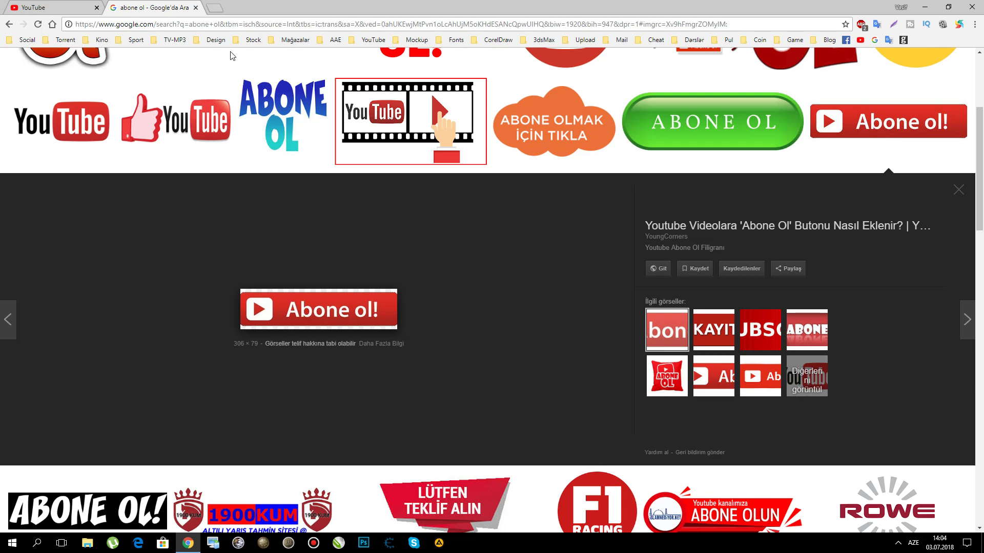
left_click(196, 7)
left_click(925, 8)
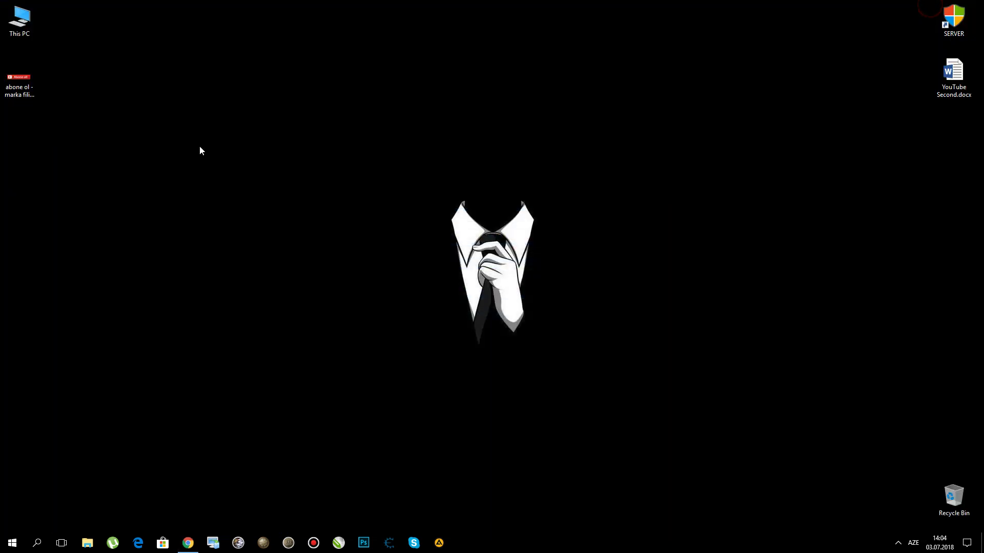
left_click_drag(20, 82, 371, 95)
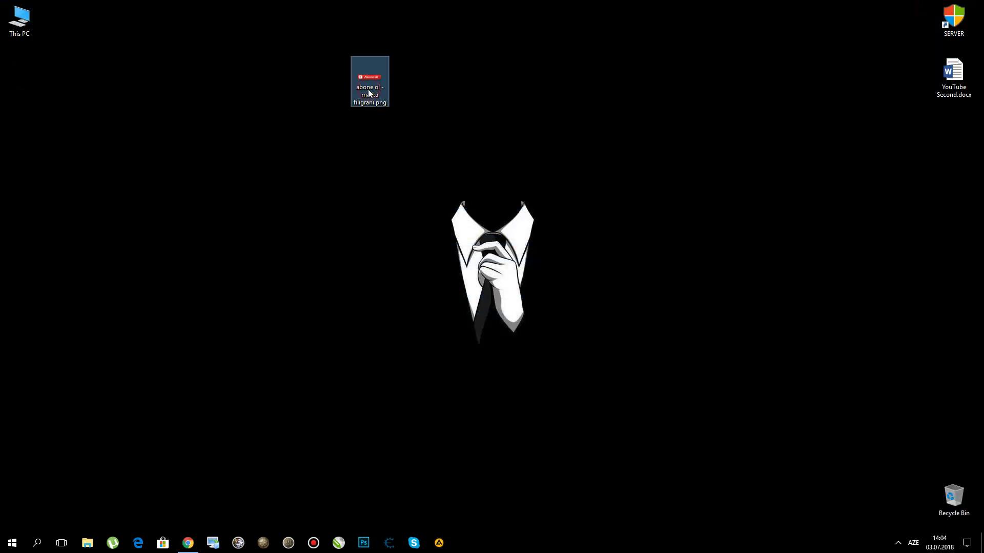
left_click(368, 89)
right_click(369, 88)
left_click(500, 60)
left_click(369, 68)
right_click(370, 68)
left_click(403, 344)
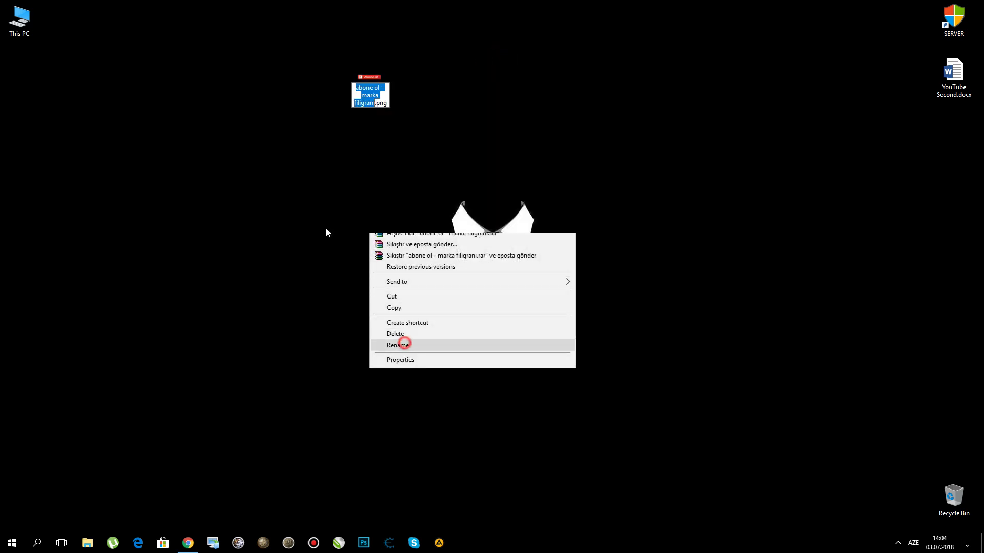
left_click(323, 158)
left_click_drag(354, 103, 49, 126)
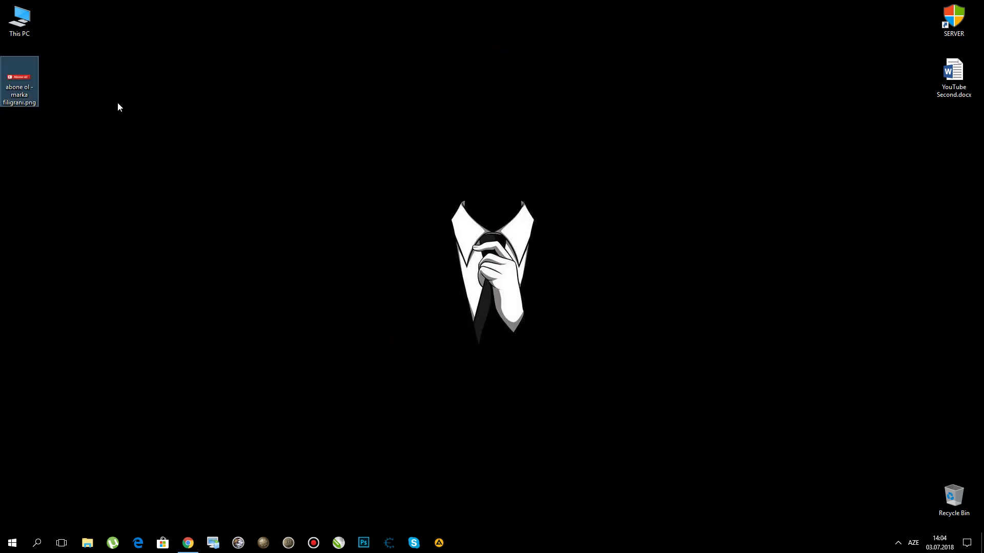
left_click(210, 147)
Back in the browser, upload "abone ol - marka filigranı.png" from the Desktop as the channel's brand watermark and save it
left_click(188, 543)
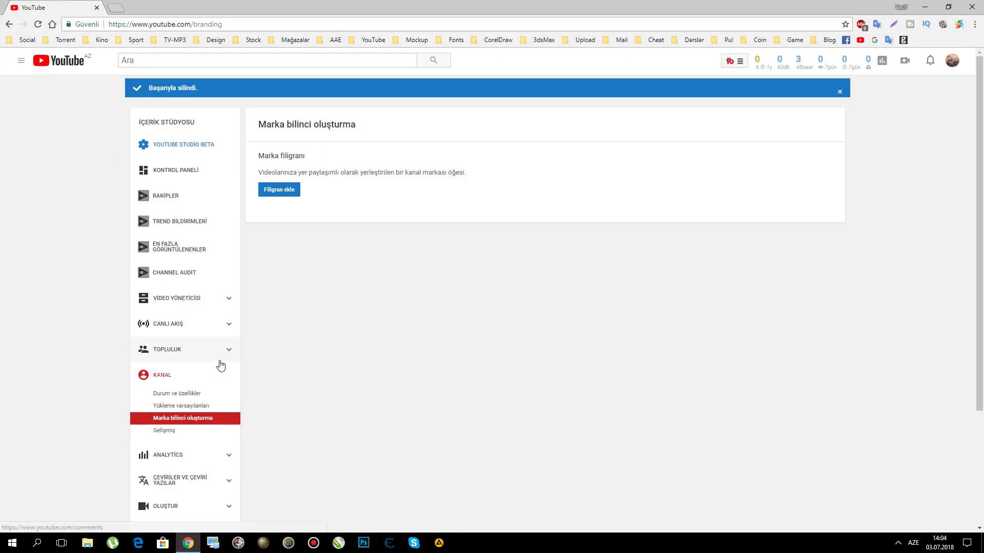
left_click(275, 189)
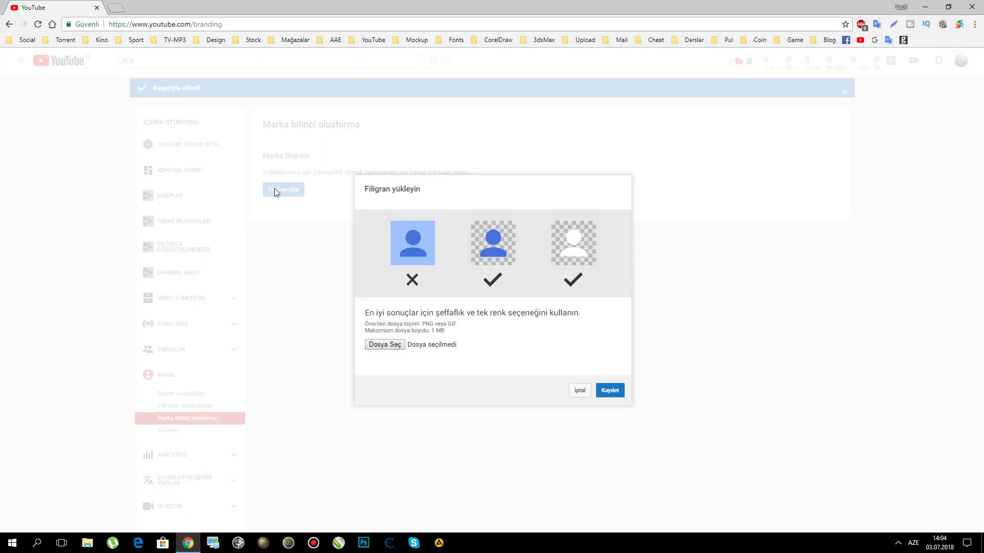
left_click(392, 345)
left_click(275, 146)
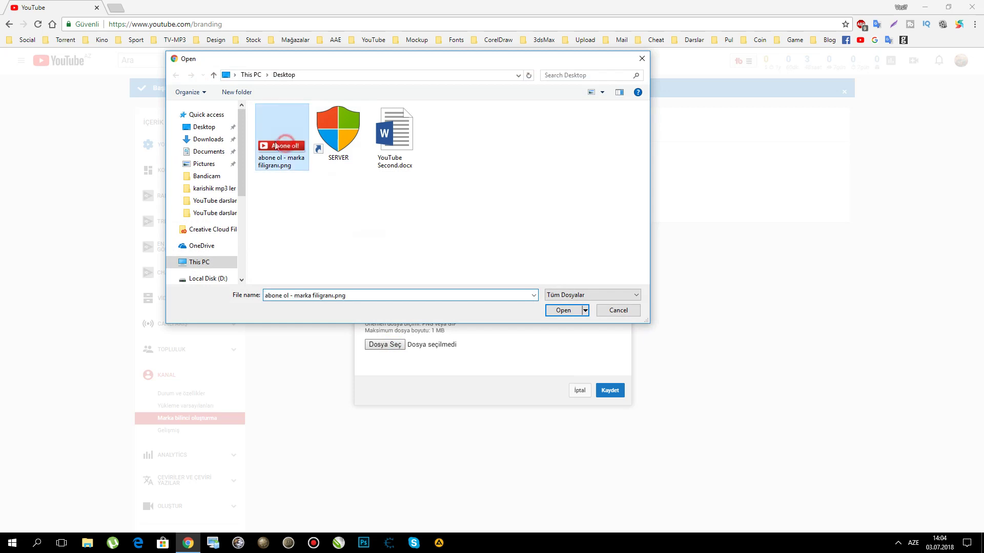
left_click(563, 310)
left_click(610, 390)
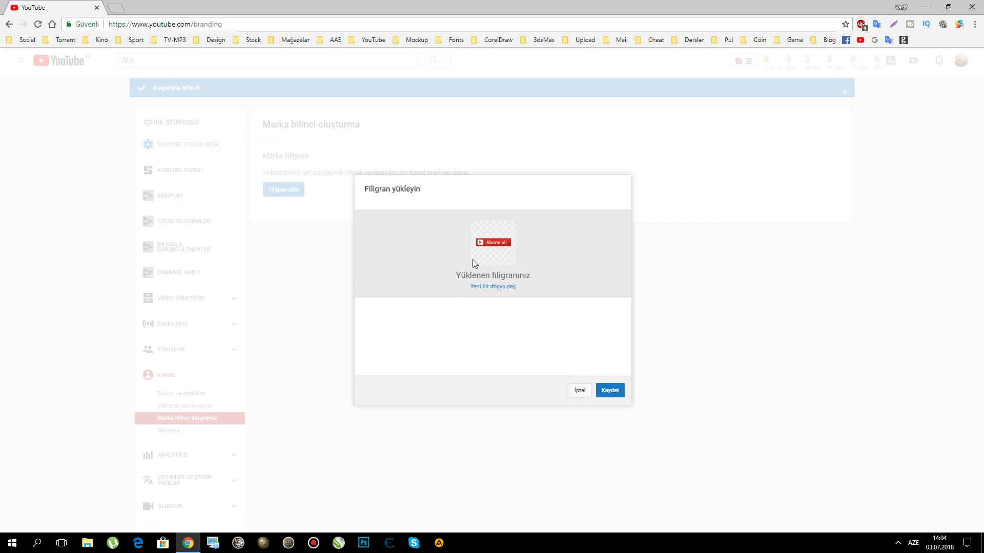
left_click(612, 393)
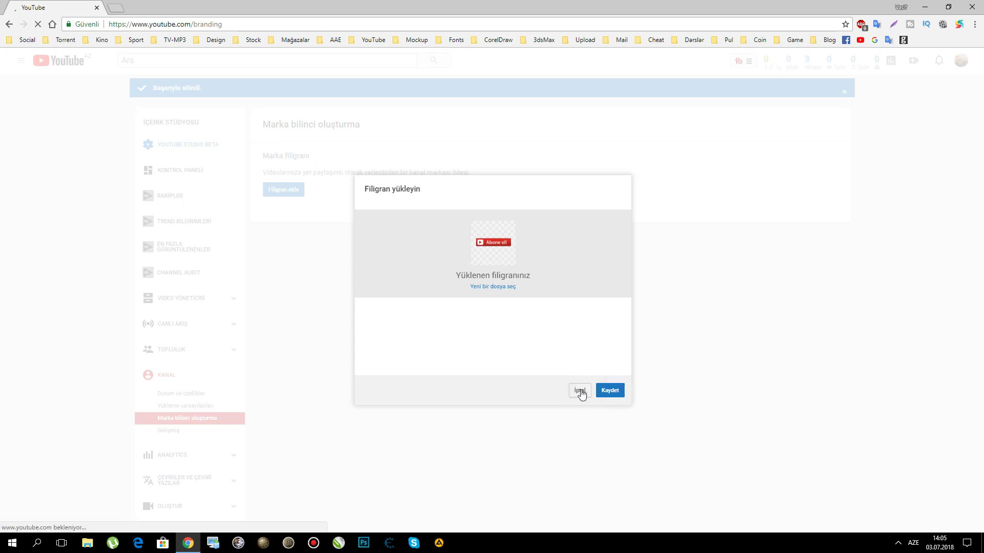
left_click(579, 392)
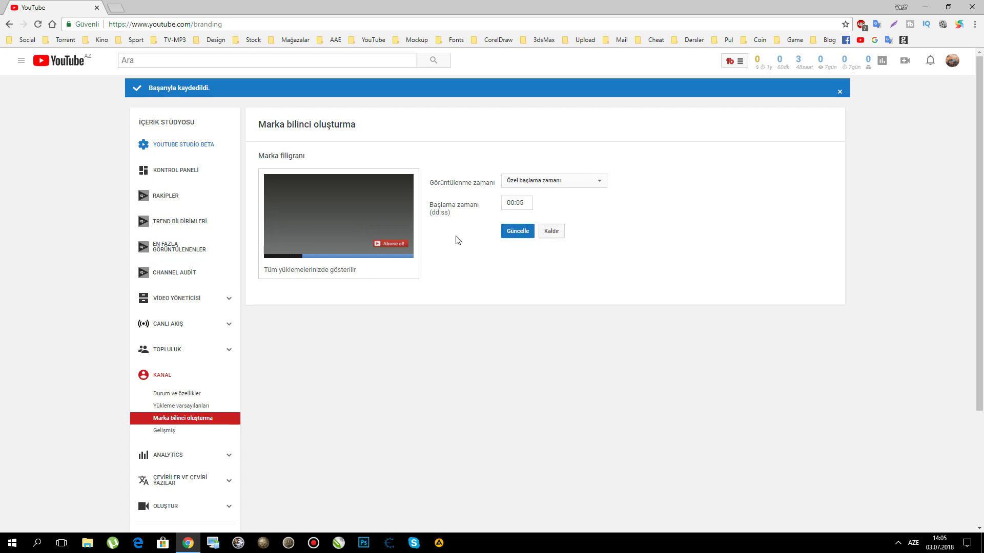
Try the watermark display times Videonun sonu and Tüm video, ending with Özel başlama zamanı at 00:20
left_click(519, 183)
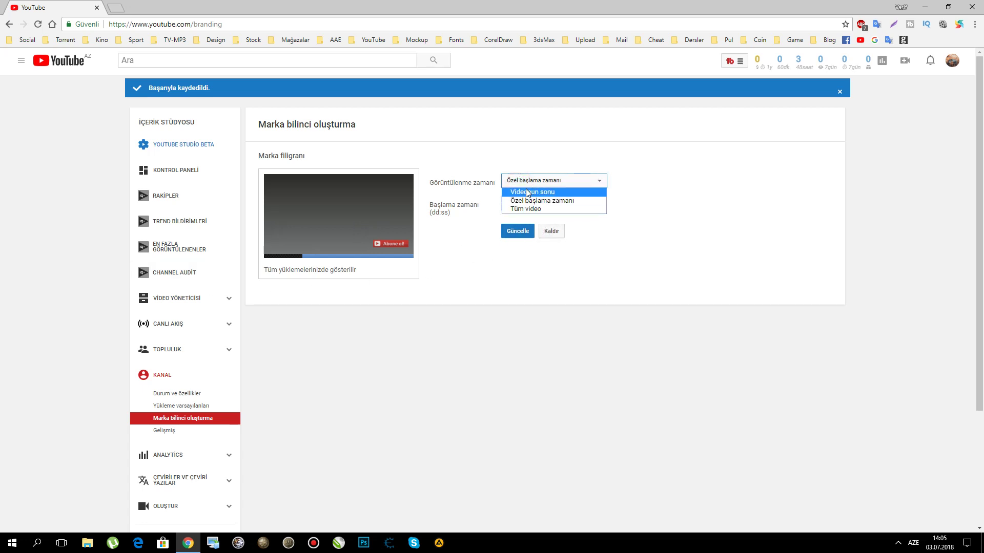
left_click(530, 193)
left_click(533, 182)
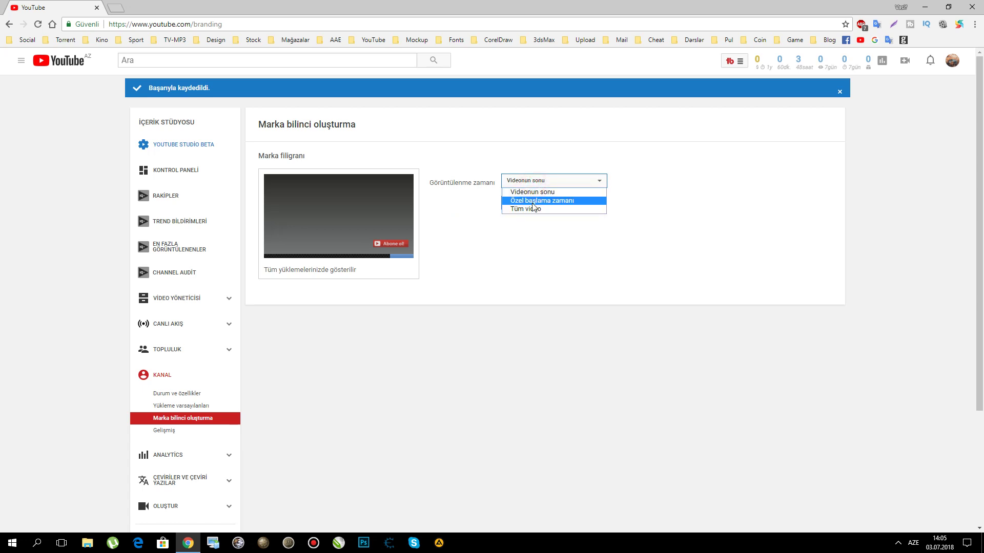
left_click(533, 209)
left_click(533, 183)
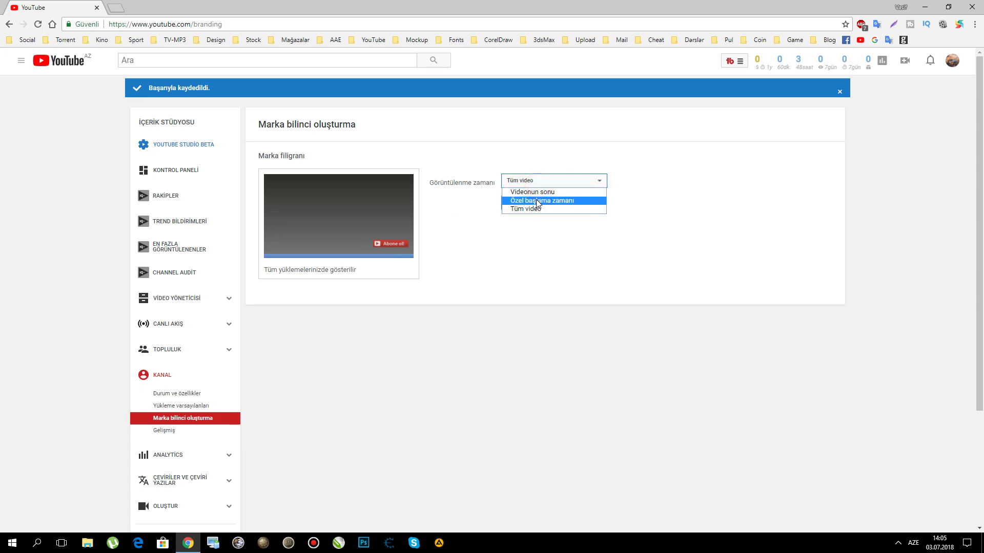
left_click(538, 201)
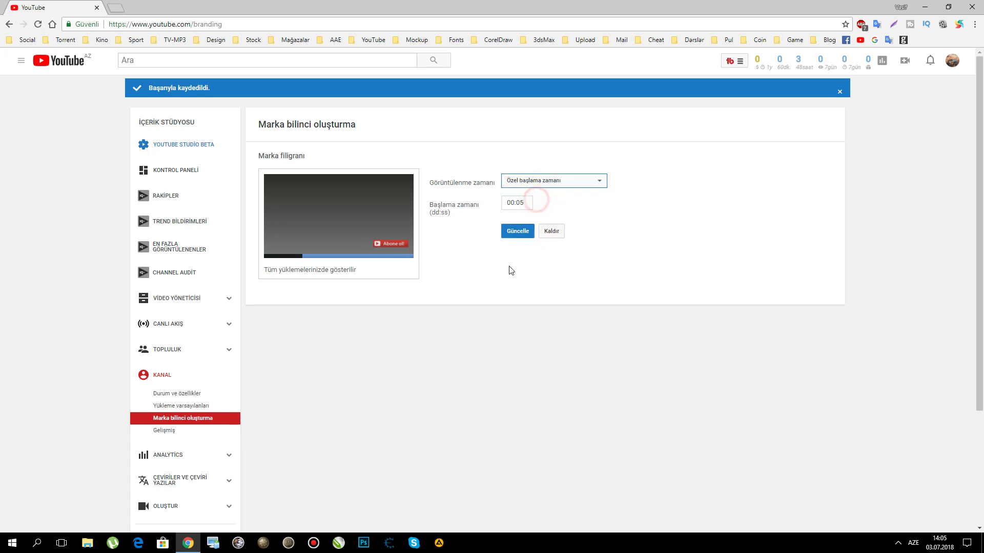
double_click(520, 202)
type("20")
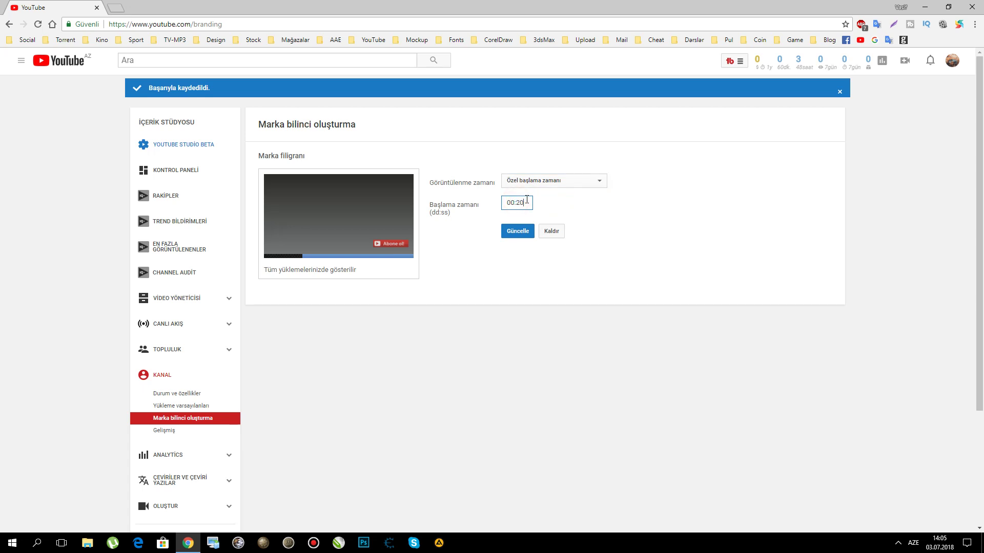
left_click(513, 283)
Set the watermark's display time to Tüm video and update the watermark settings
left_click(536, 181)
left_click(530, 211)
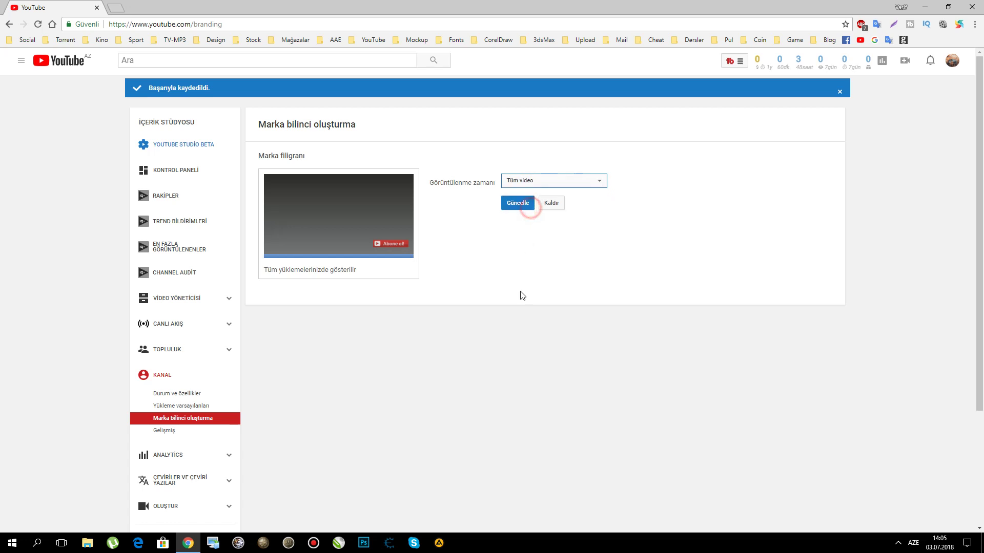
left_click(521, 291)
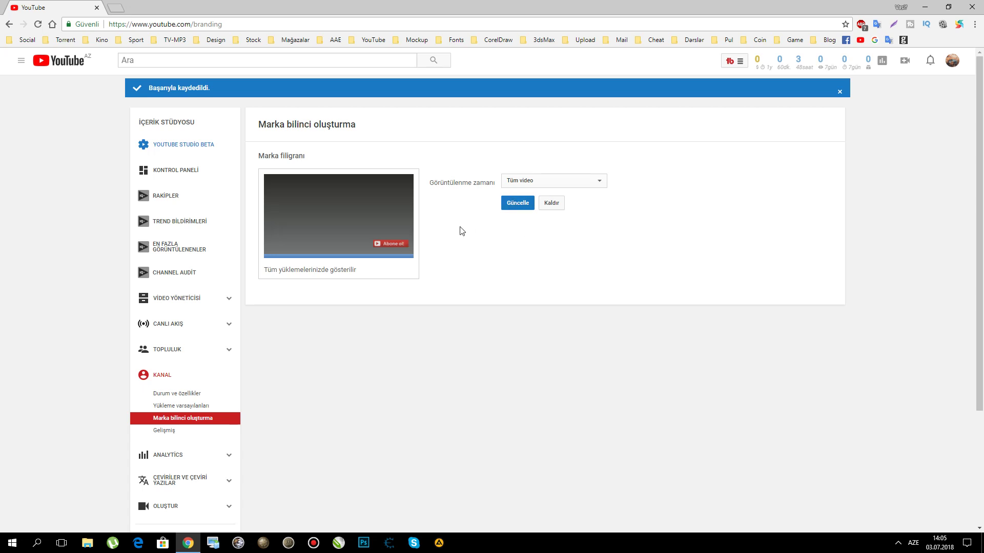
left_click(517, 203)
Open the video upload page and look through the privacy options for the new video
left_click(905, 61)
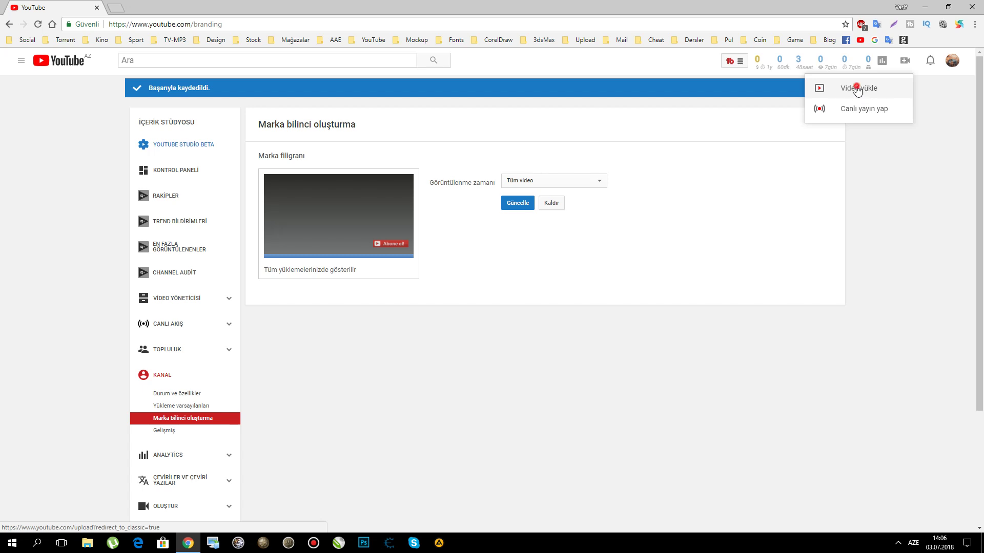
left_click(860, 94)
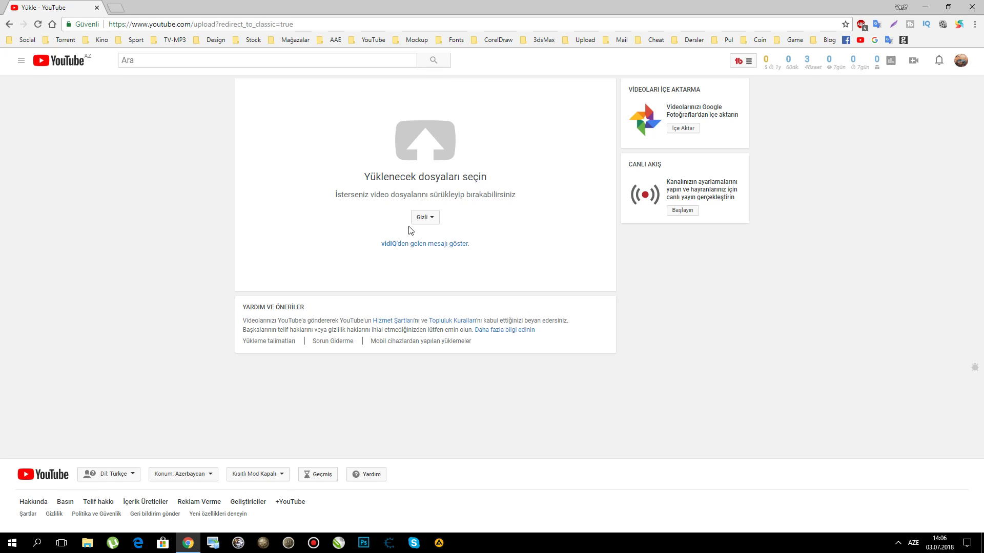
left_click(432, 220)
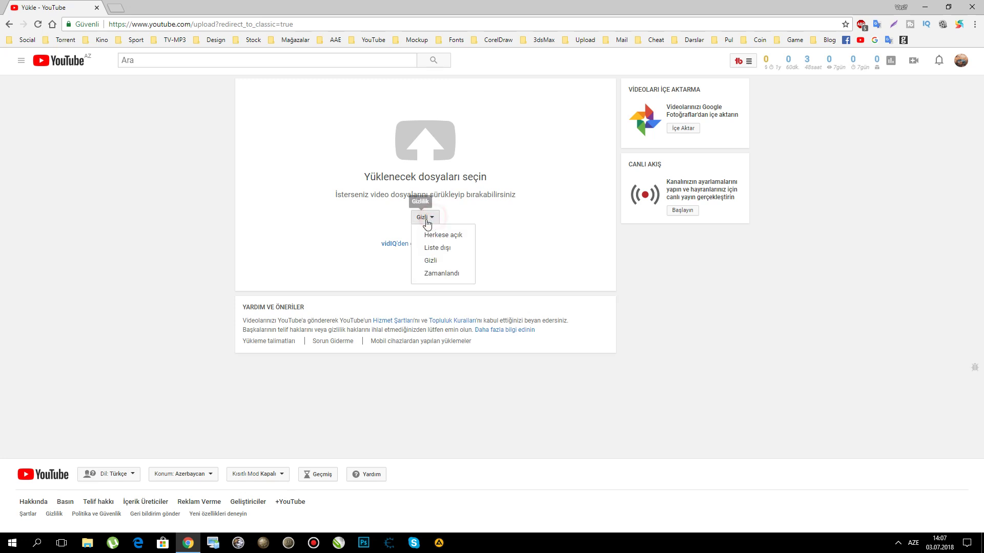
left_click(359, 220)
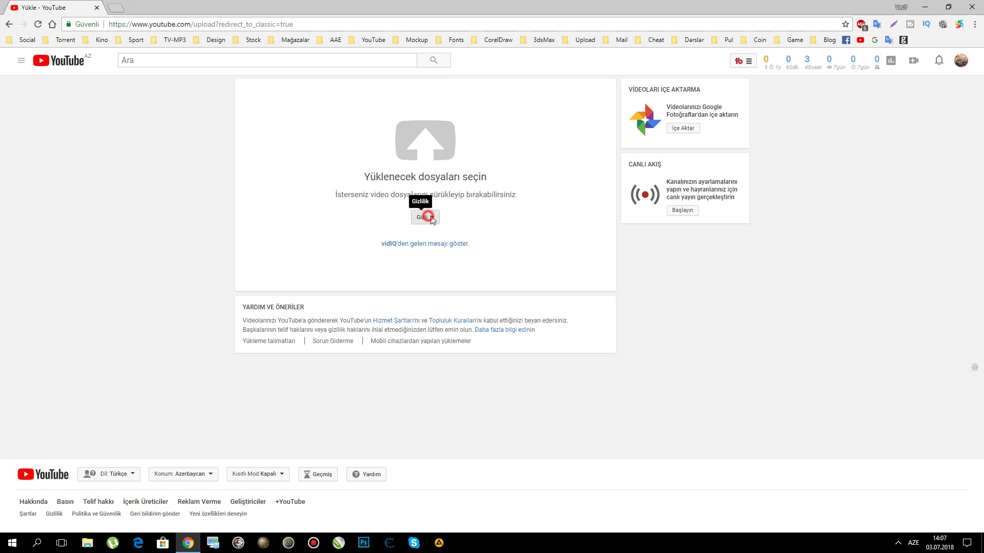
left_click(430, 218)
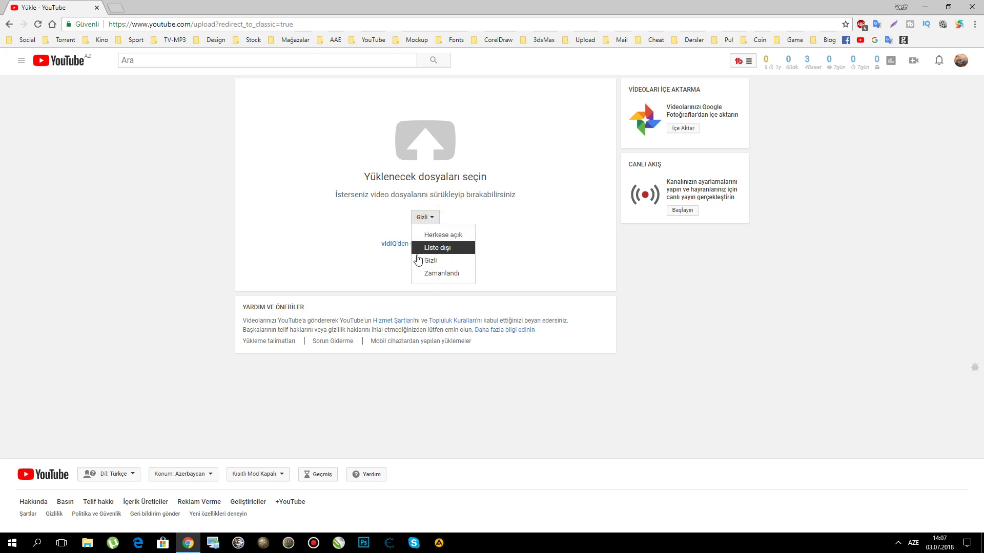
left_click(424, 218)
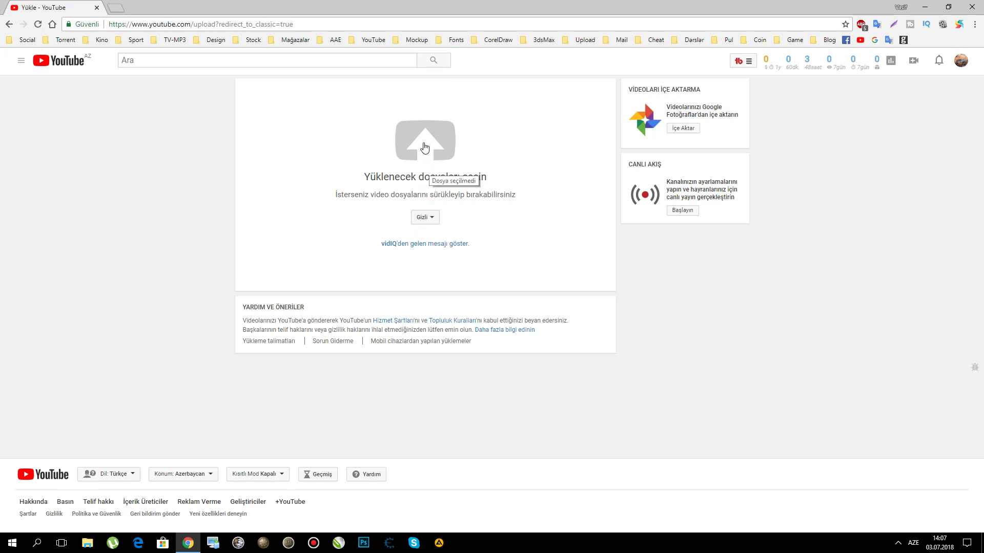
Upload "YouTube Kanalı açmaq - Necə açılır.mp4" from its same-named folder inside Video Dərslər on Local Disk (D:)
left_click(419, 151)
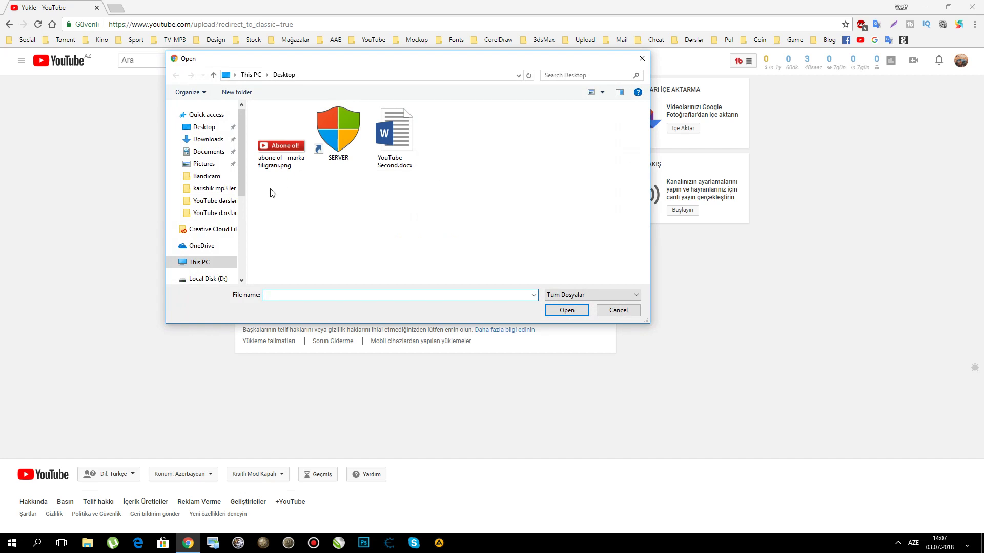
left_click_drag(244, 174, 244, 230)
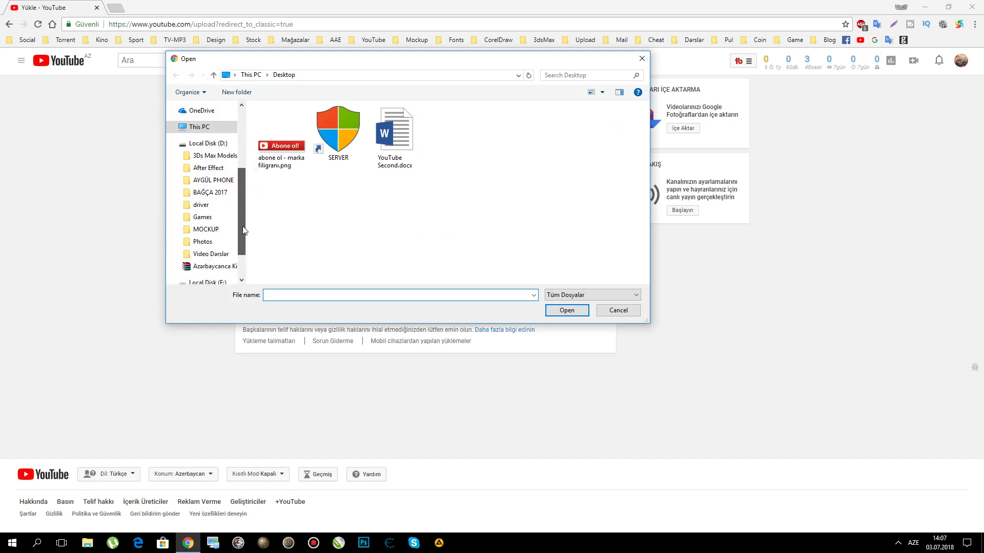
left_click(207, 254)
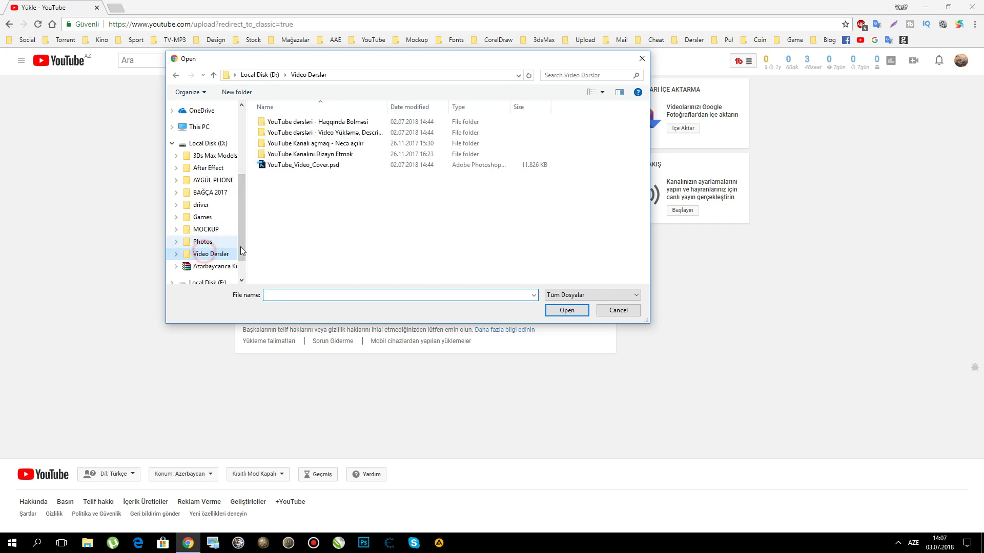
double_click(334, 143)
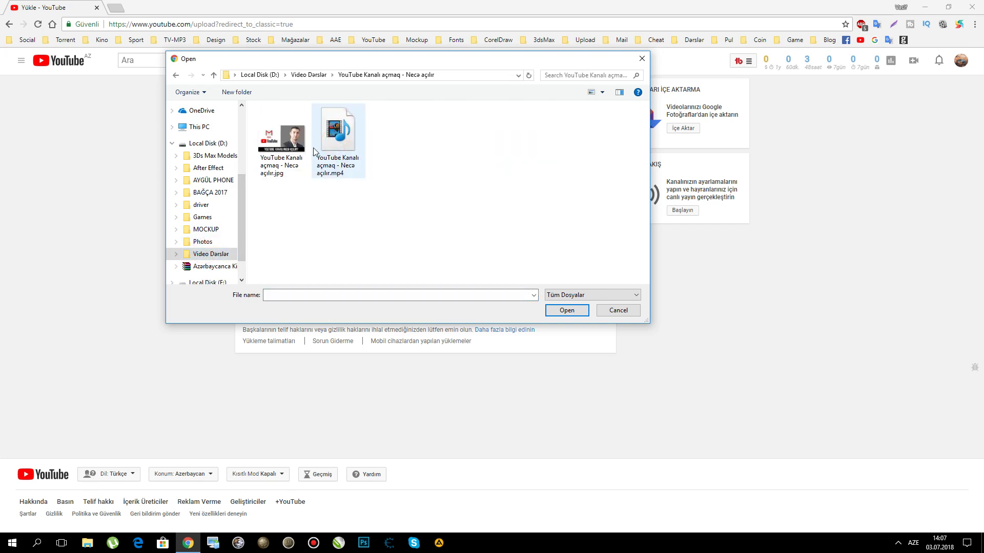
left_click(343, 143)
left_click(566, 310)
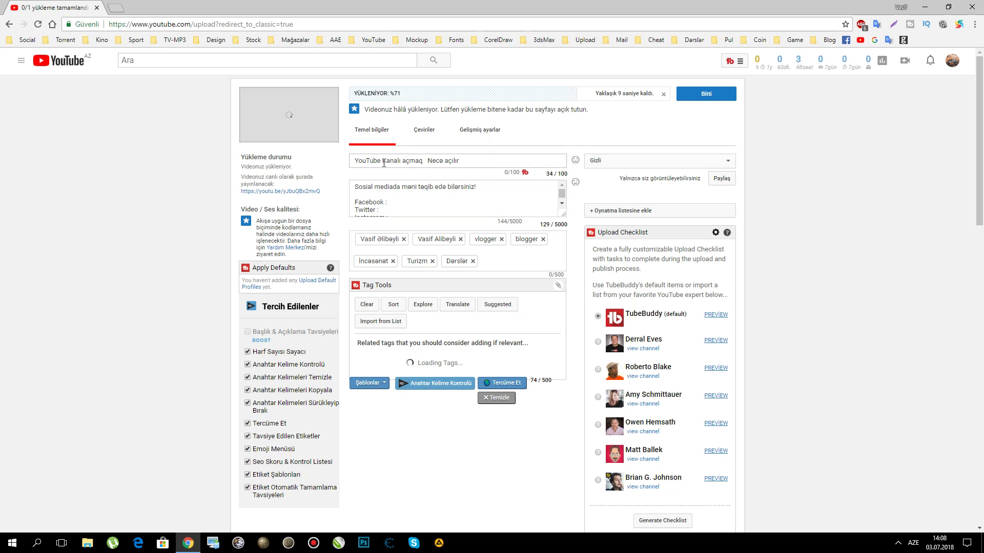
Change the video title to "YouTube Kanalı açmaq - Youtube Kanalı Necə açılır?" and enlarge the description box
left_click(379, 161)
double_click(425, 160)
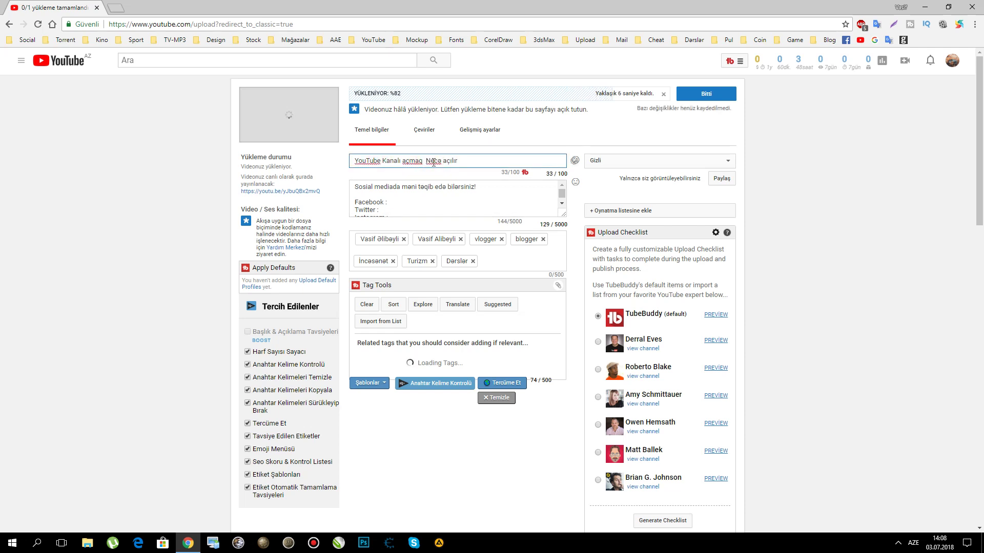
type("-")
left_click_drag(563, 215, 564, 239)
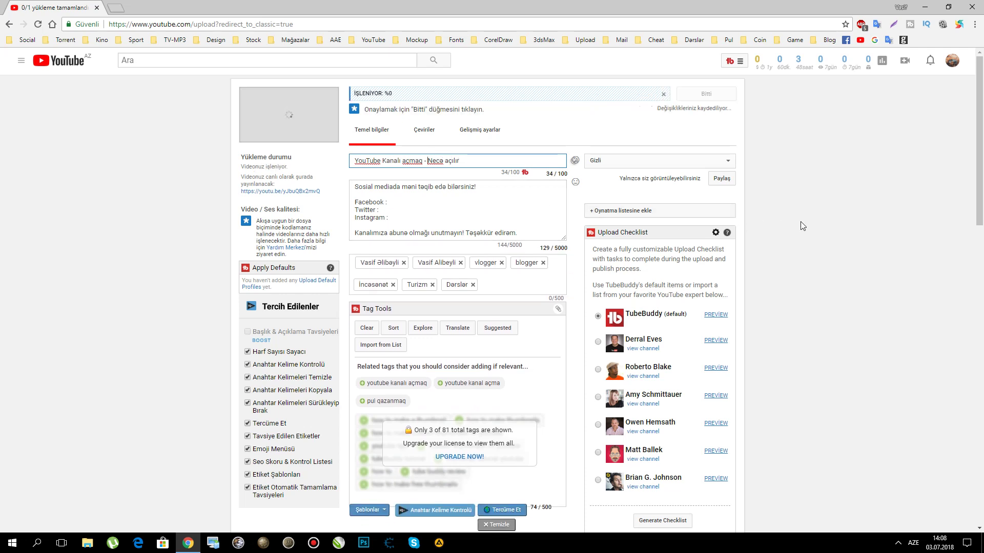
type("Youtube Ka")
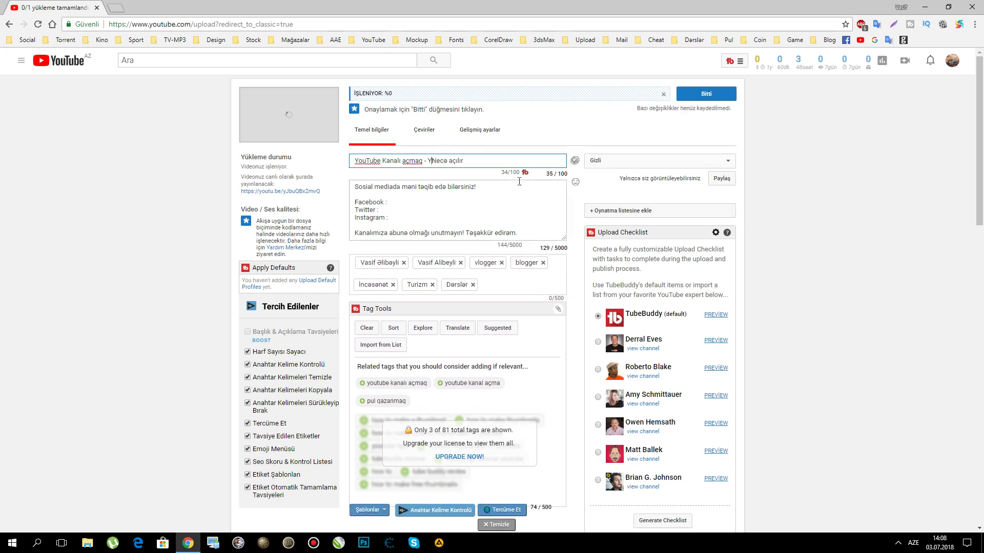
type("nalı")
left_click(888, 205)
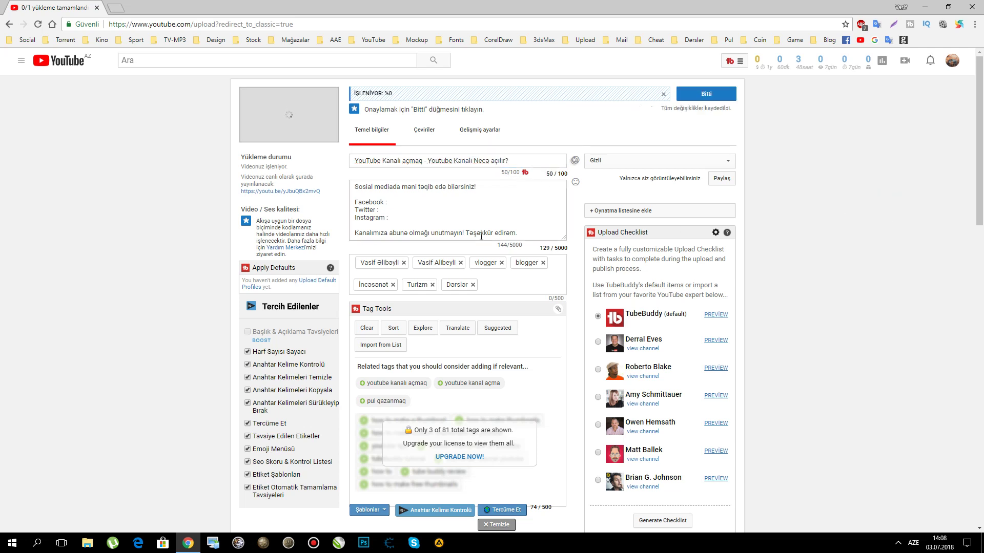
left_click(450, 160)
key("ctrl+a")
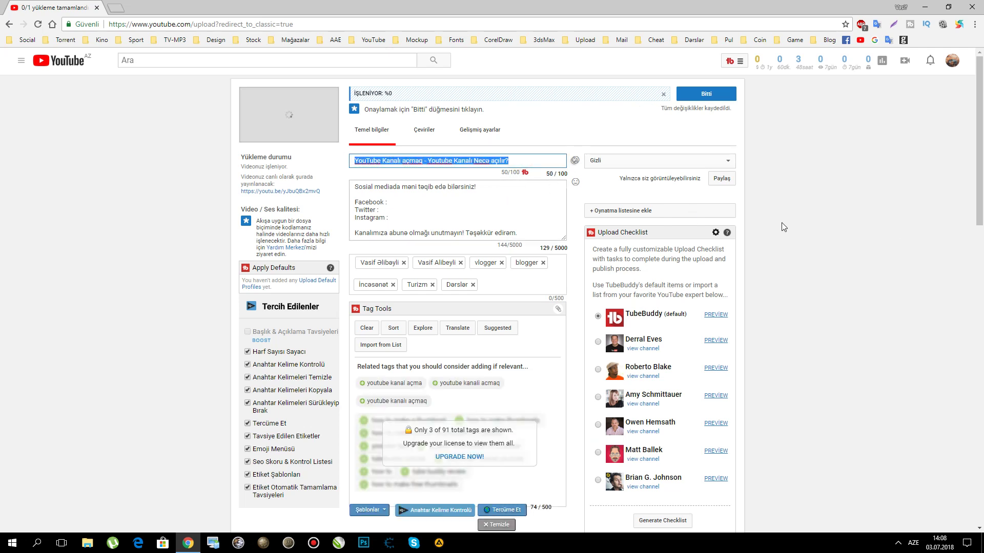
left_click(816, 207)
left_click(526, 160)
key("ctrl+a")
Replace "Kanalı açmaq" in the video title with "Dərsləri"
left_click(395, 160)
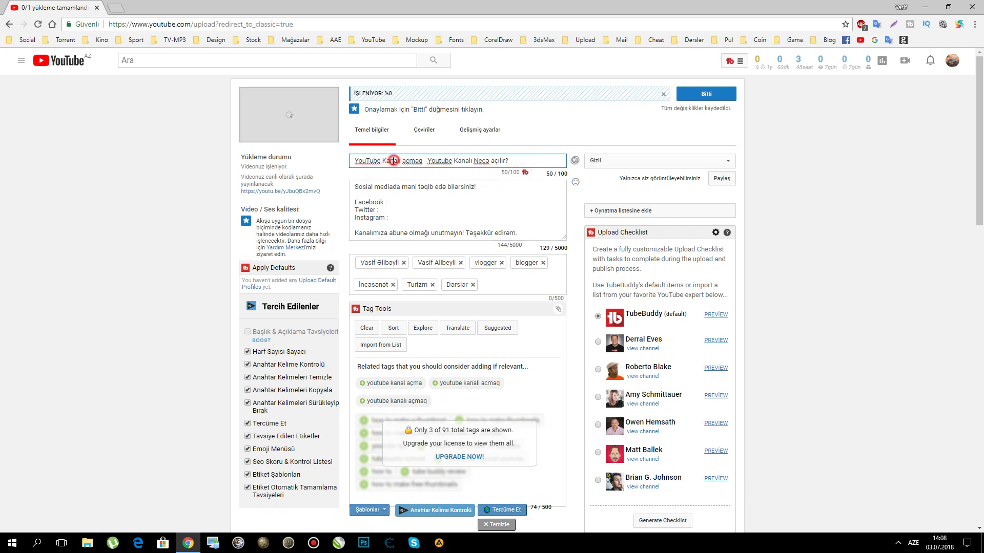
left_click_drag(382, 161, 422, 160)
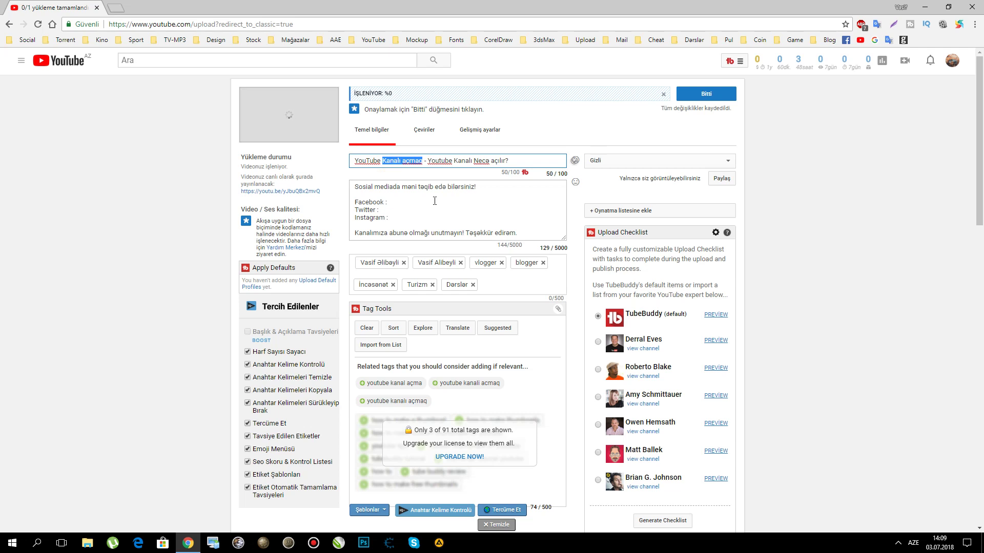
type("Dərsləri")
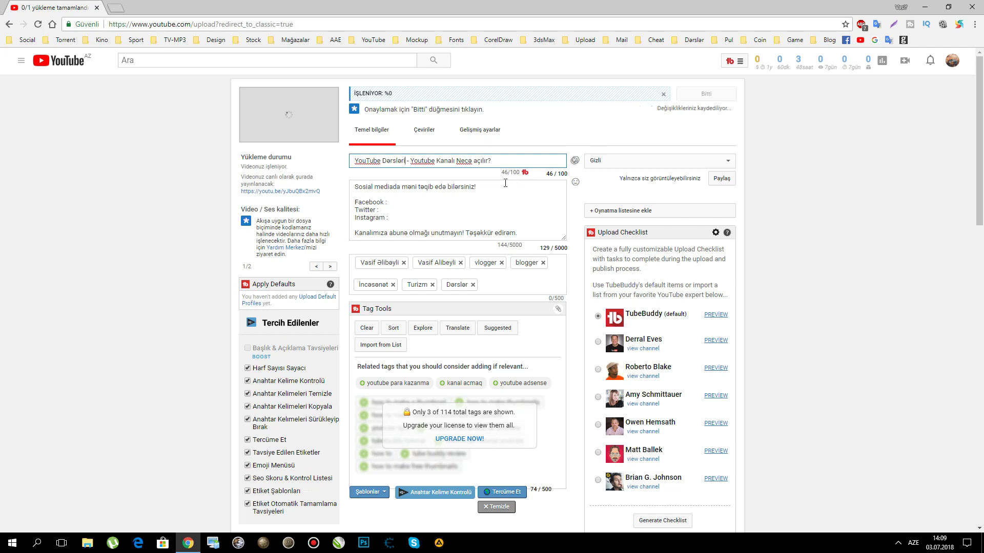
triple_click(507, 160)
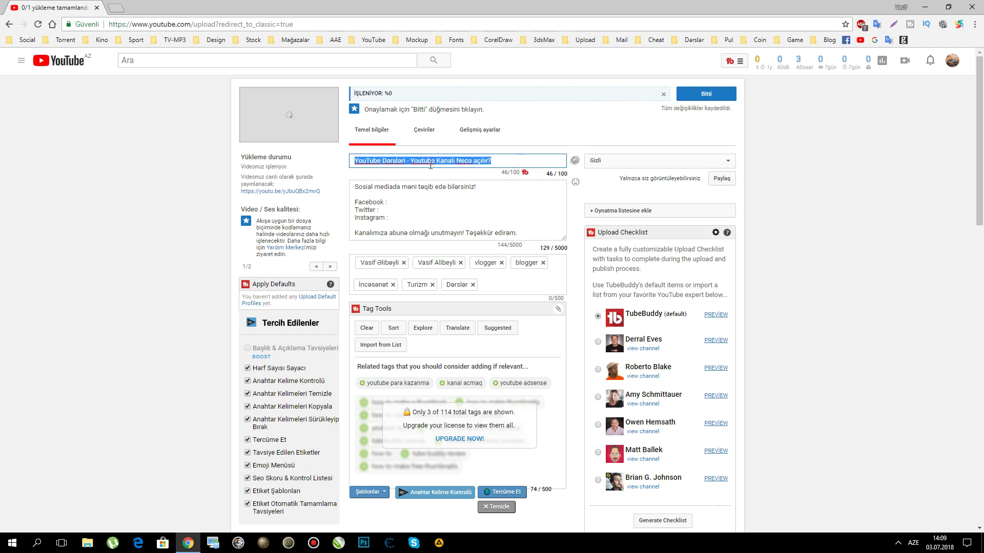
right_click(428, 160)
left_click(451, 179)
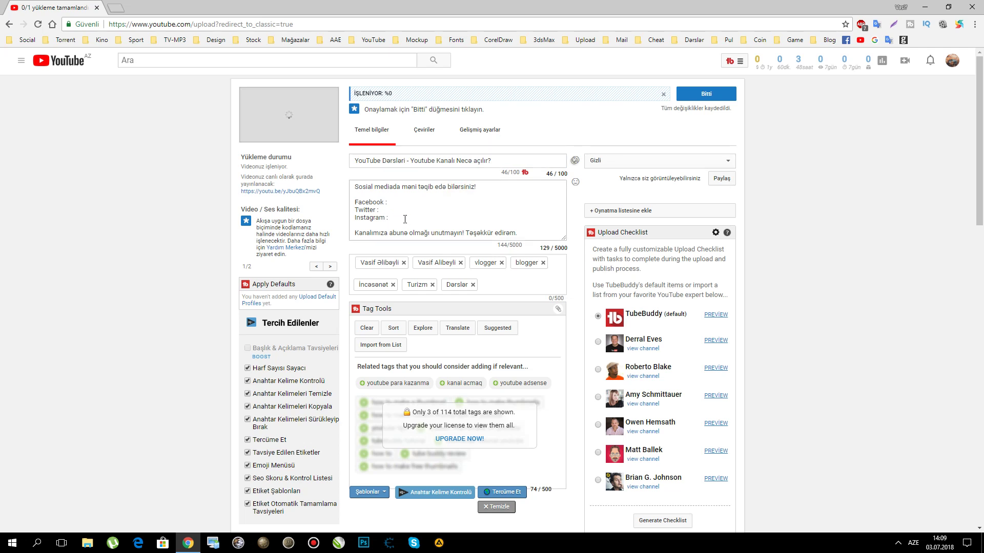
left_click(840, 286)
left_click_drag(566, 240, 566, 291)
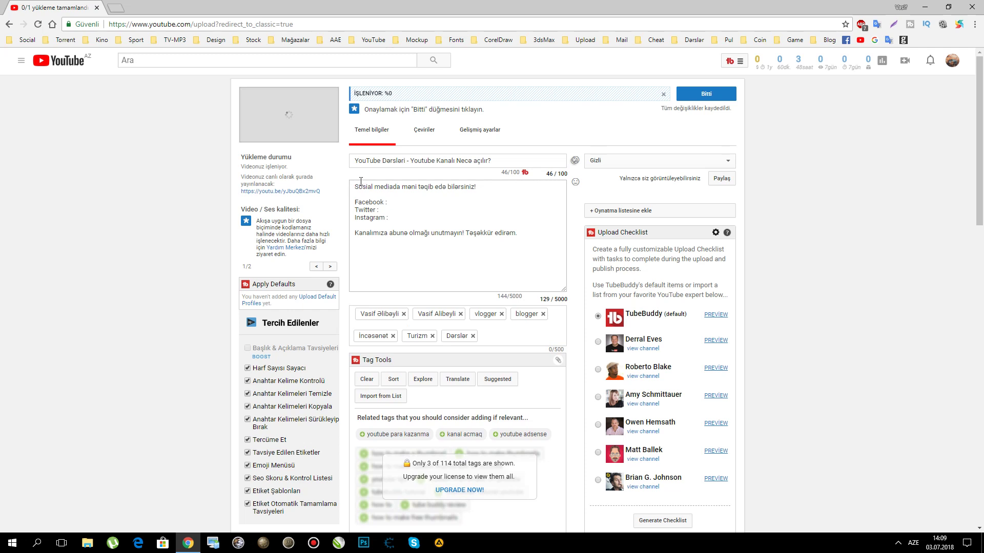
left_click_drag(353, 185, 533, 241)
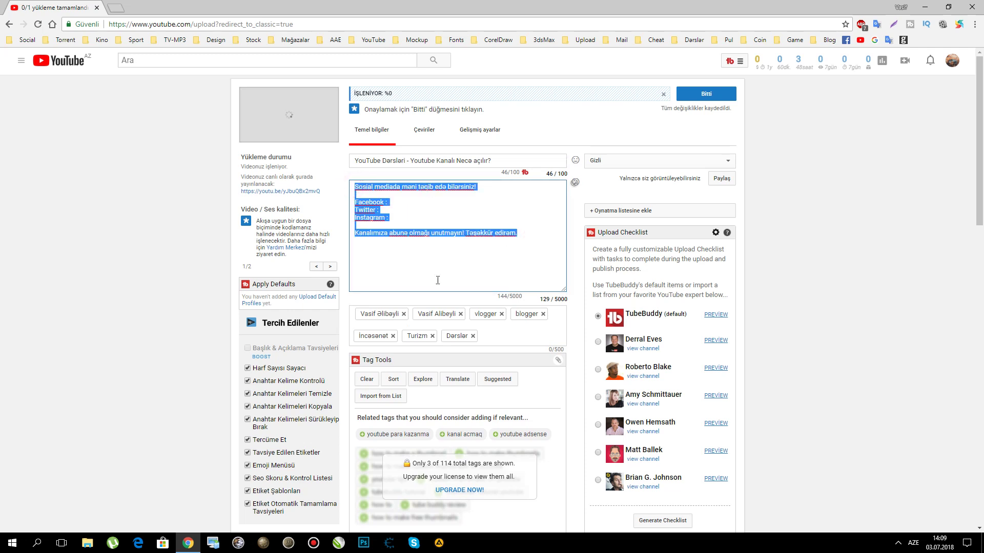
left_click(436, 275)
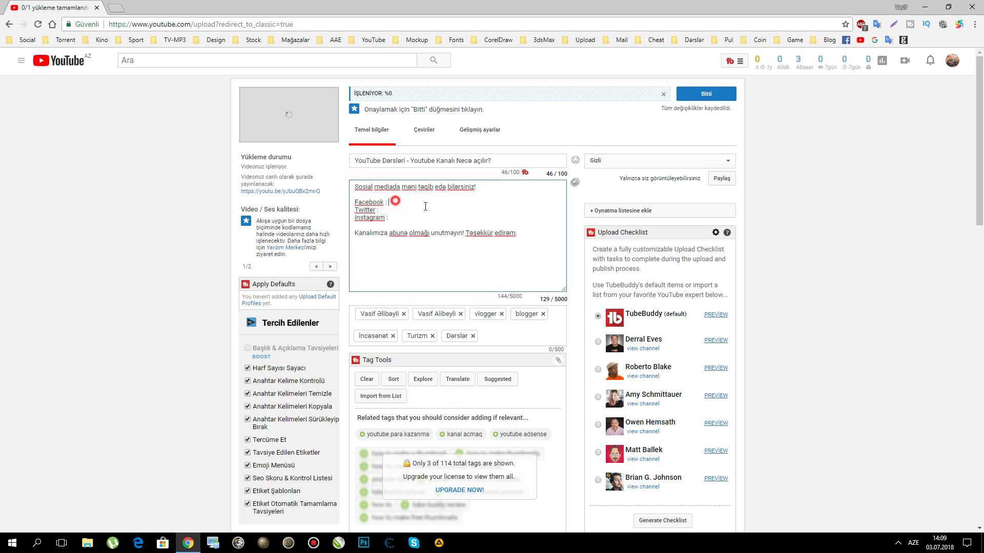
left_click_drag(390, 202, 428, 207)
left_click(420, 208)
left_click(473, 269)
Above the social media text in the description, add "Bu günki dərsimizdə YouTube kanalı açmaqdan bəhs edəcəyik."
left_click_drag(564, 290, 564, 243)
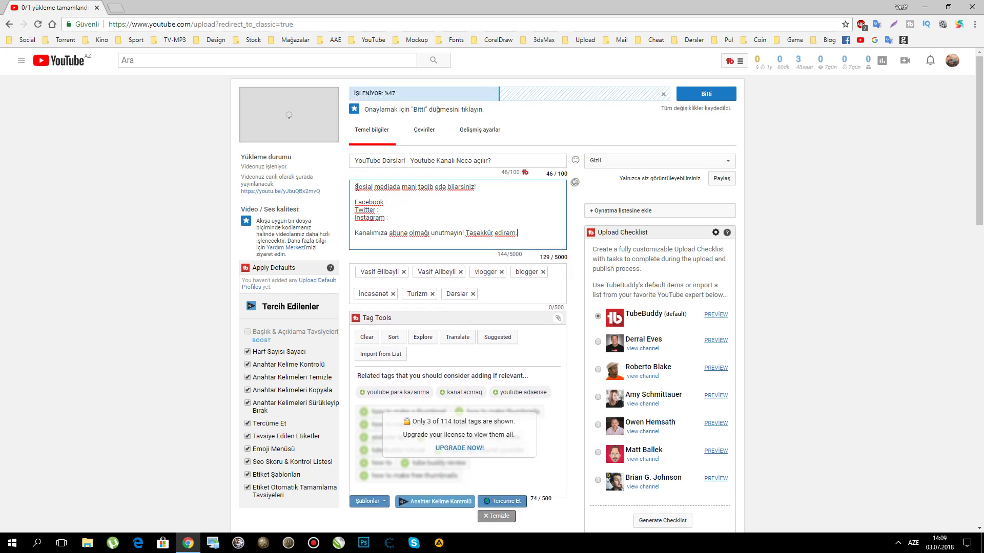
left_click(355, 186)
key("Return")
key("Return")
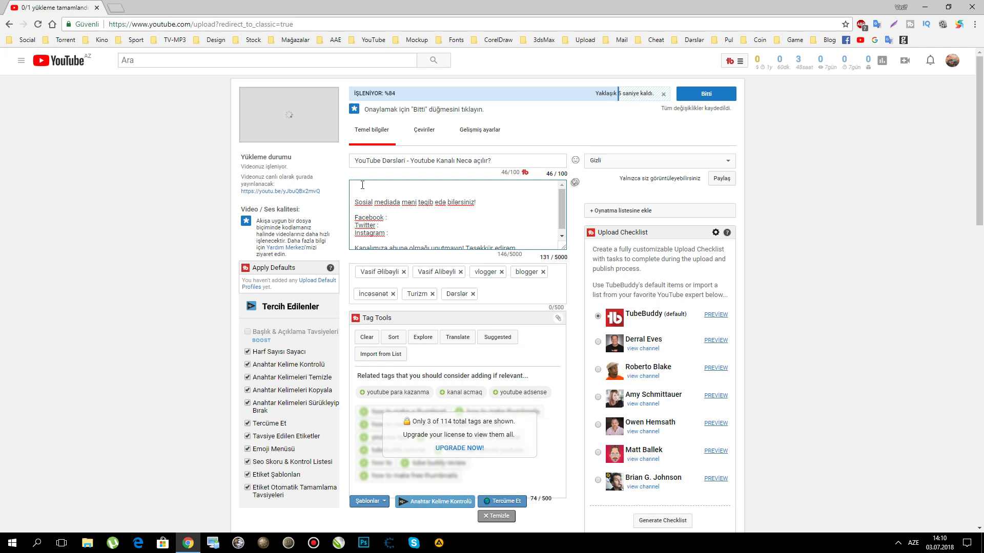
type("Youtu")
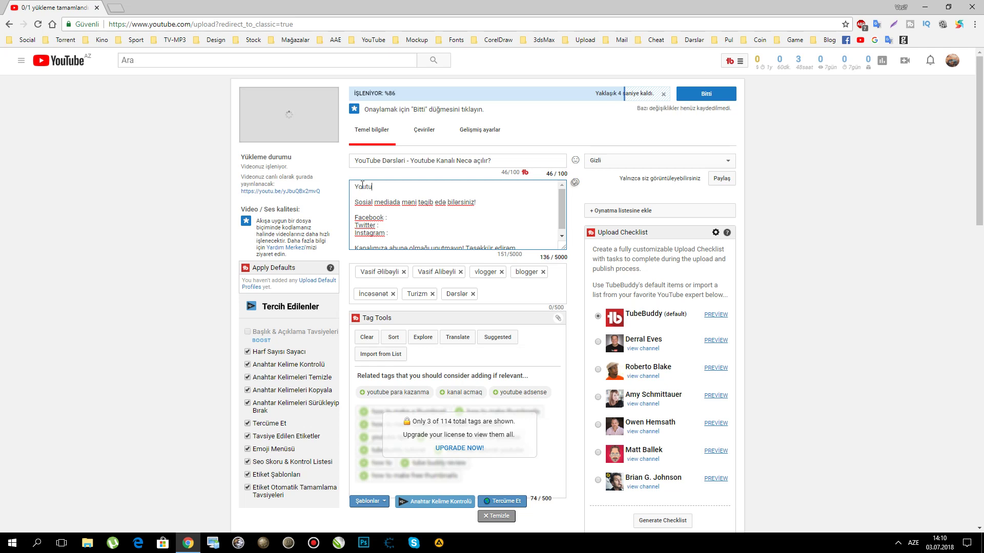
type("Bugünki dərsimizdə Y")
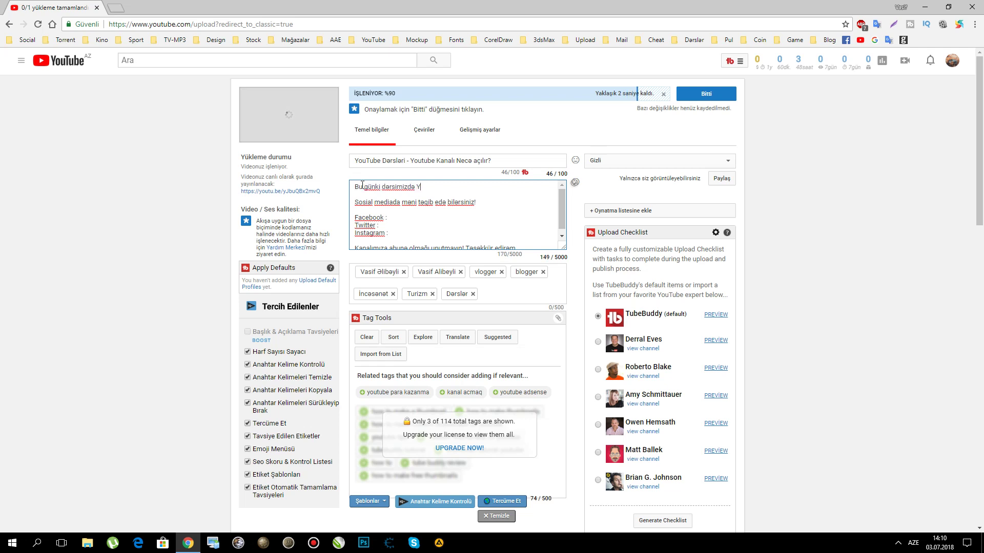
type("ouTube kanalı açmaqdan bəhs edəcə")
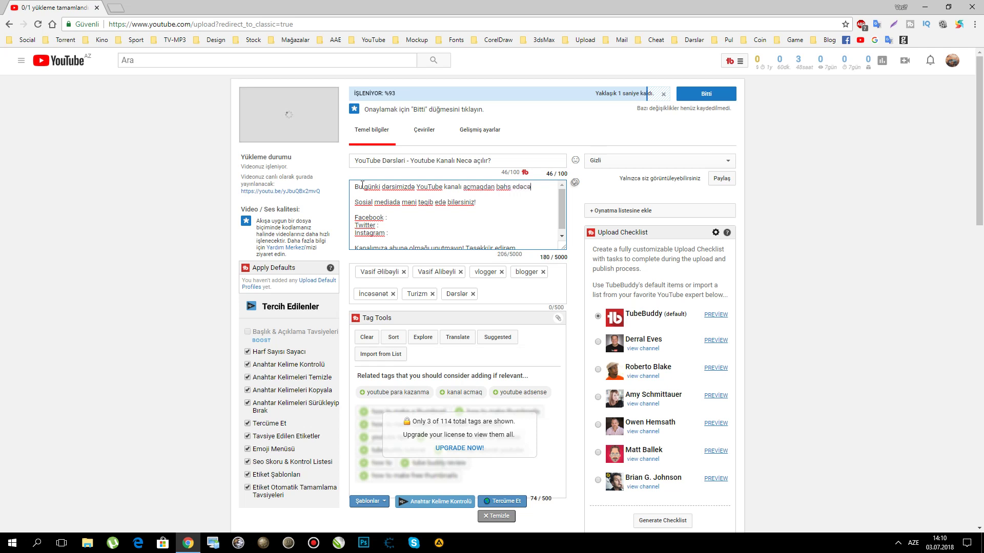
type("yik.")
On the description's next line, write "YouTube kanalı açmaq üçün ilk olaraq "Gmail" mail adresi açmalıyıq." and begin the following sentence
key("Return")
type("You")
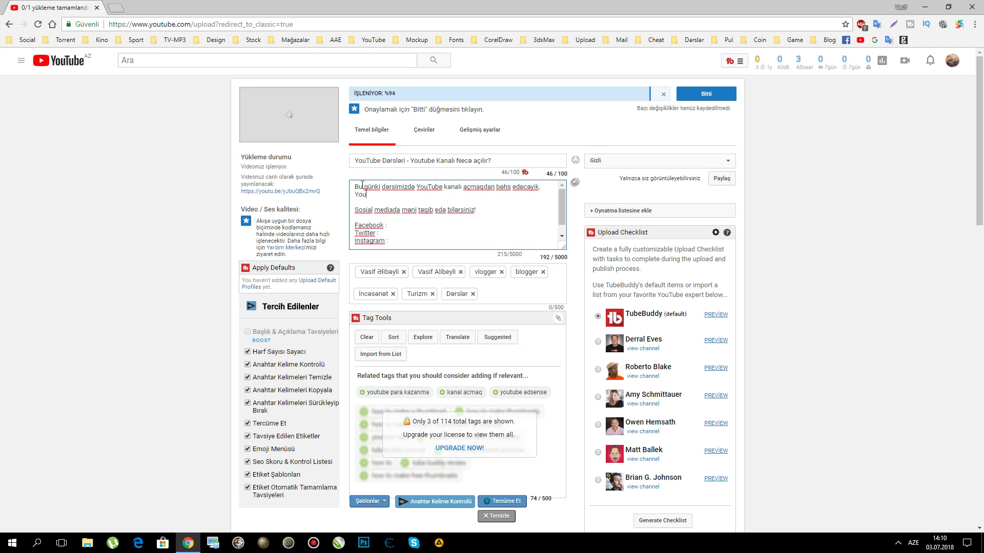
type("Tube kanalı açmaq üçün ilk olaraq \"")
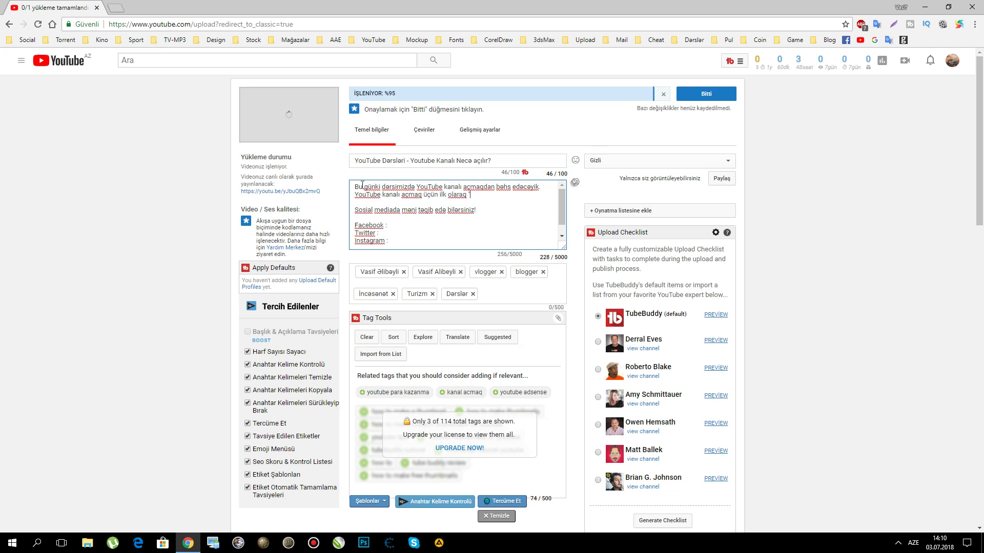
type("Gmail\" mail adresi acmalıyıq. Daha sonra Gma")
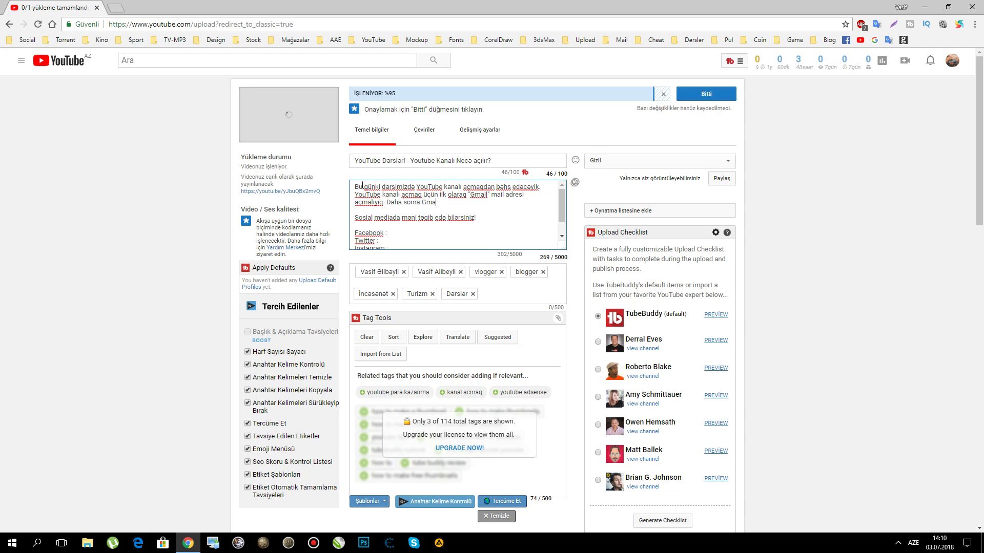
Complete the description's next sentence as "Daha sonra Gmail adresimiz ilə YouTube kanalımızı sinxron edirik."
type("il adresimiz ile YouTube kanalımızı six")
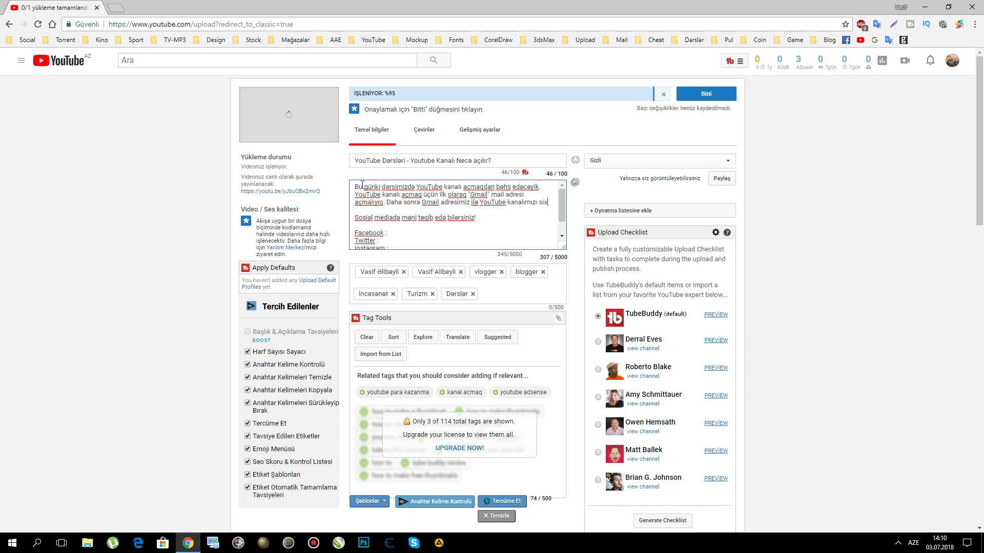
key("BackSpace")
type("nxronizyas")
key("BackSpace")
key("BackSpace")
key("BackSpace")
key("BackSpace")
key("BackSpace")
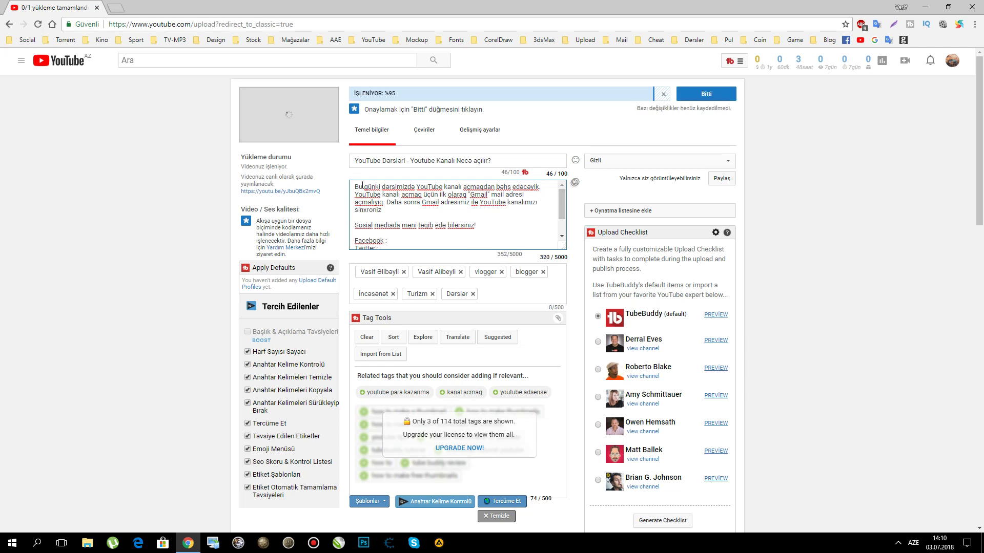
type("edirik. ")
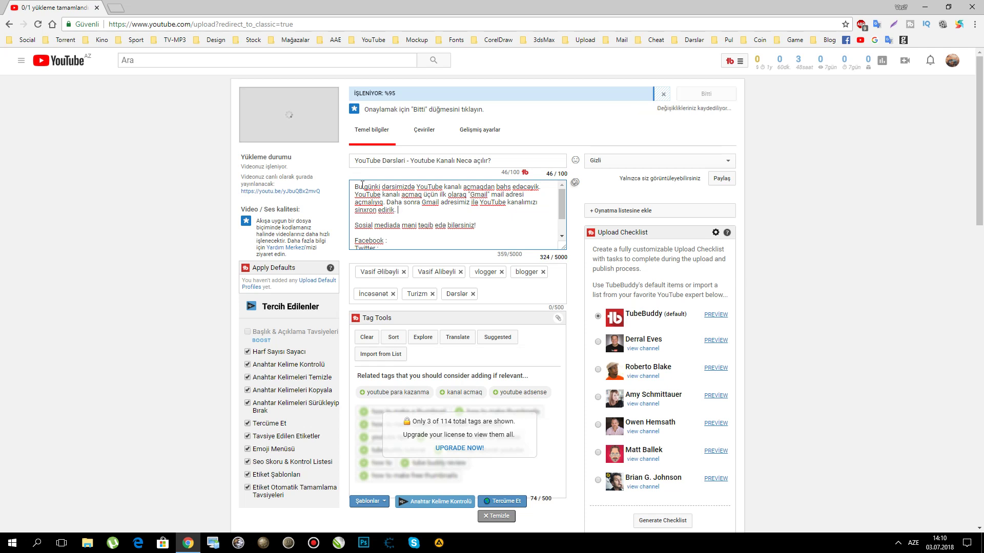
Add to the description "Sinxron etdikdən sonra isə Kanalımın ilk səhifəsi olan Cover və Main Photos hissəsini formalaşdırırıq."
type("Sinxron et")
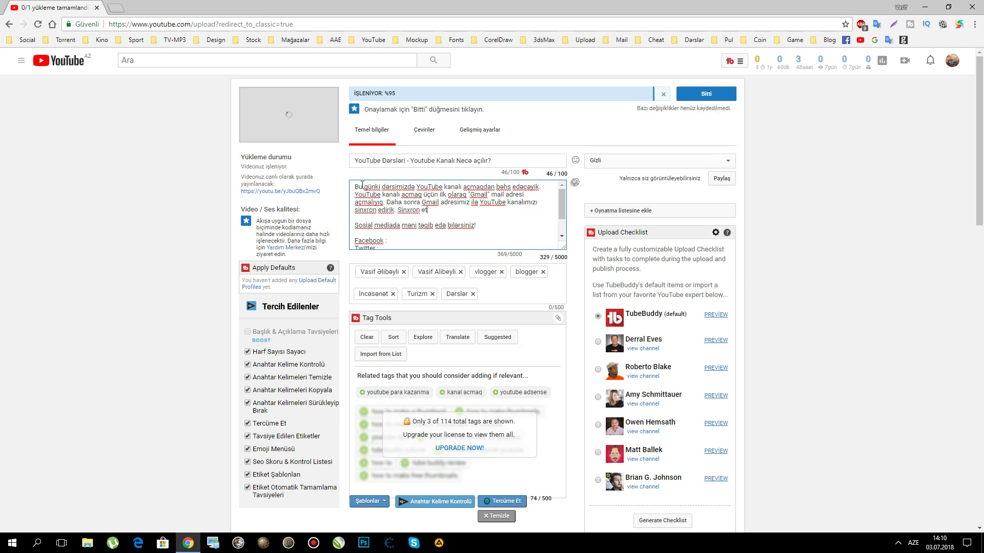
type("dikdən sonra işə Kanalımın ")
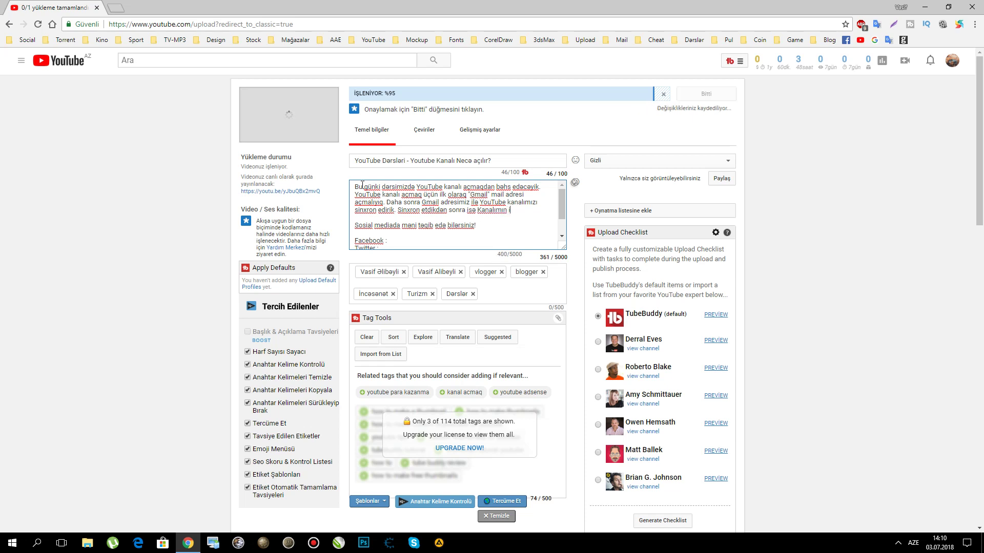
type("ilk ")
type("sə")
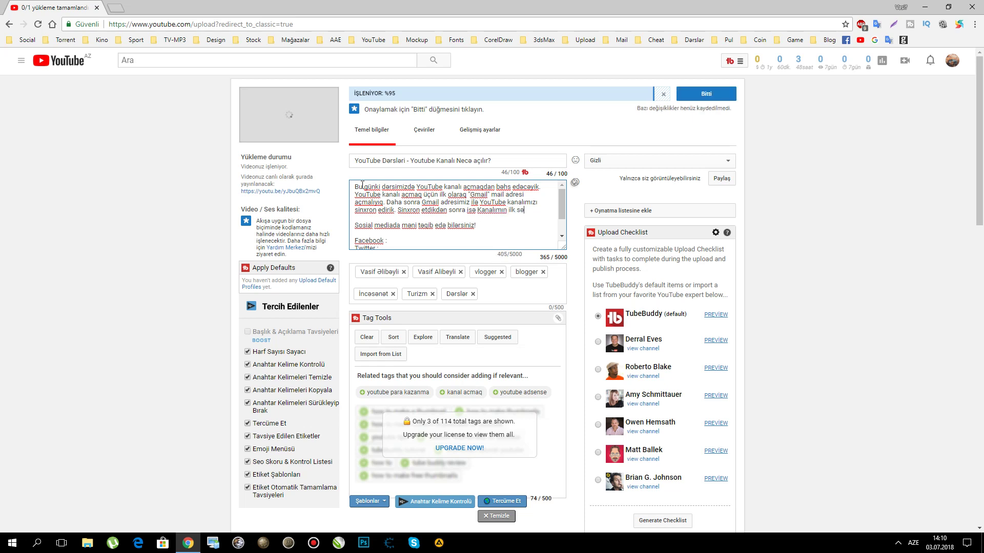
type("hifəsi olan C")
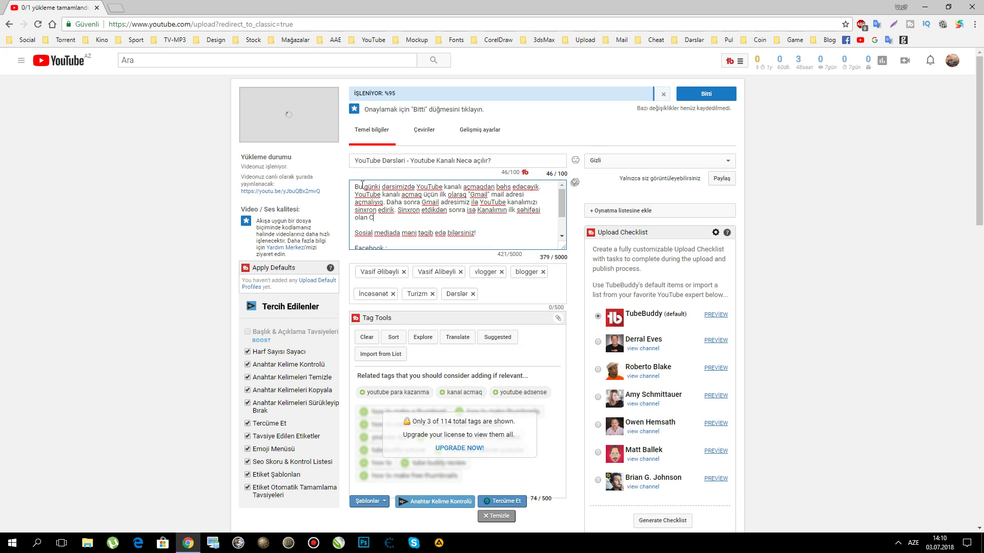
type("over və Main P")
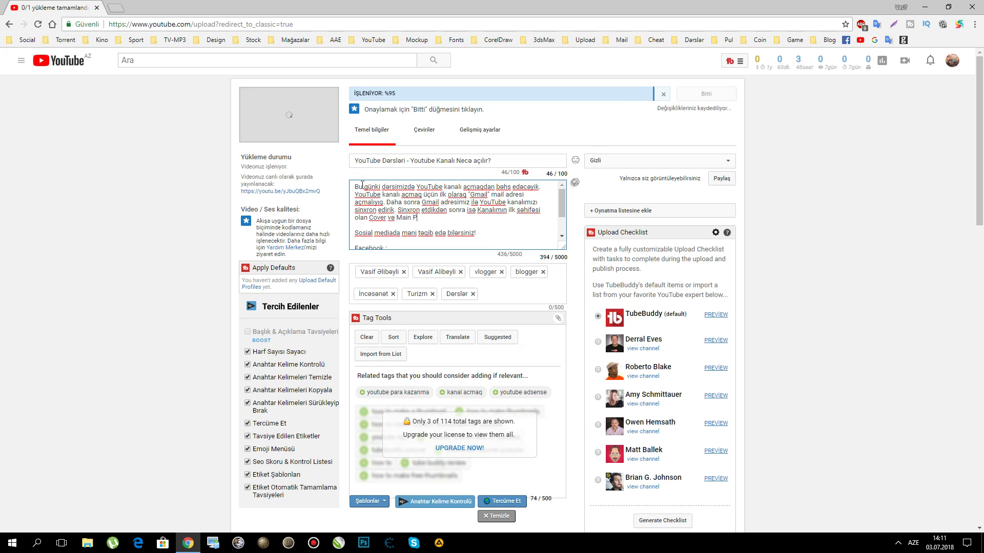
type("hotos")
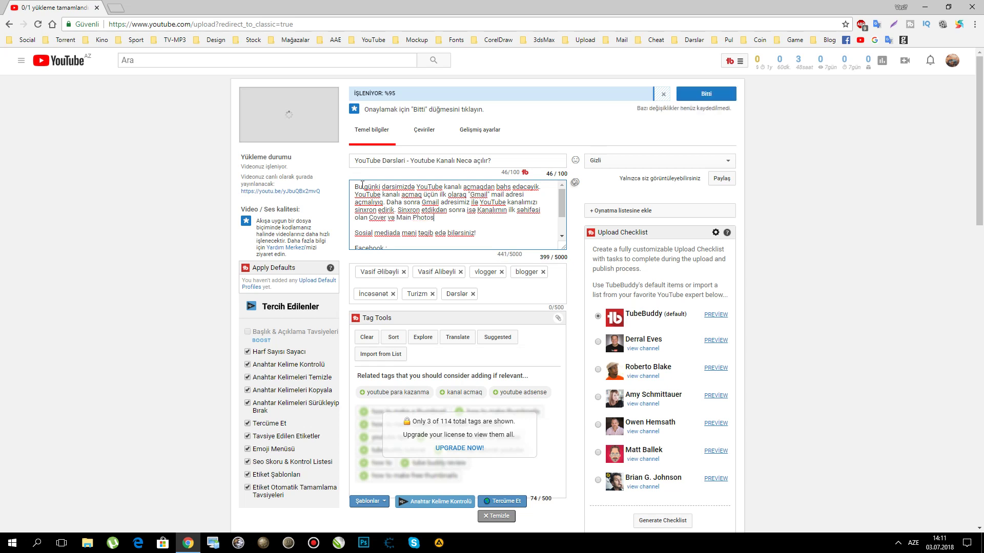
type(" böhissə")
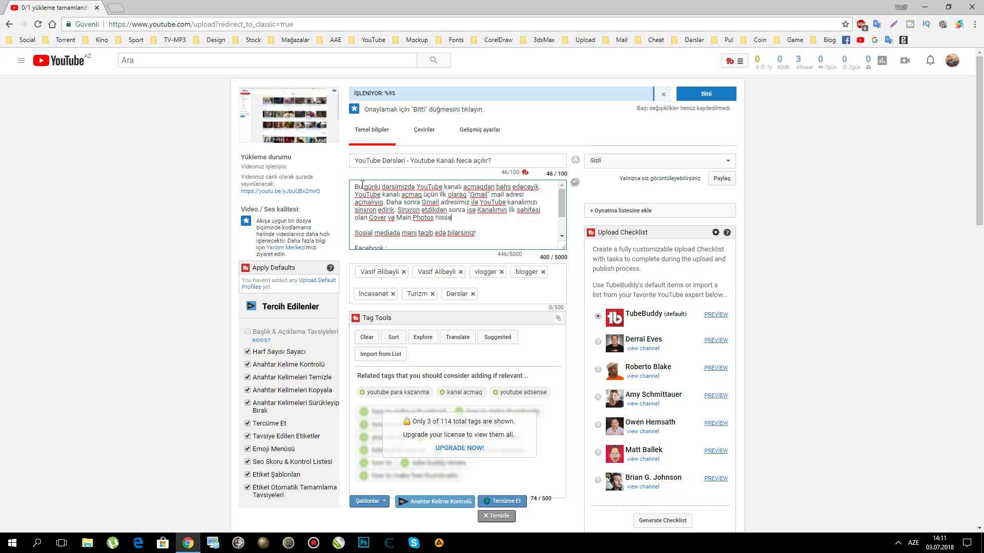
type("sini formalaşdırırıq.")
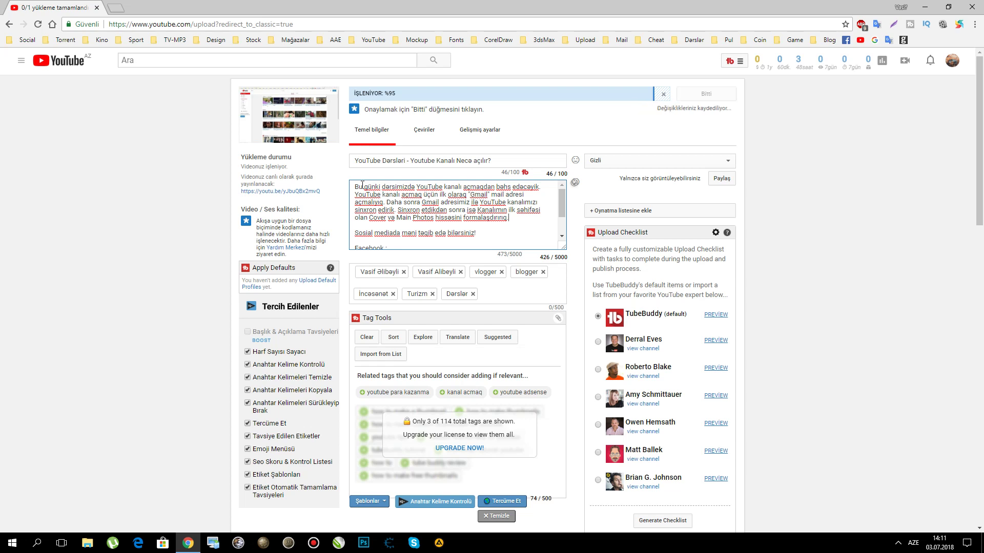
Delete the blank line before the social media sentence and enlarge the description box to fit the whole text
key("Delete")
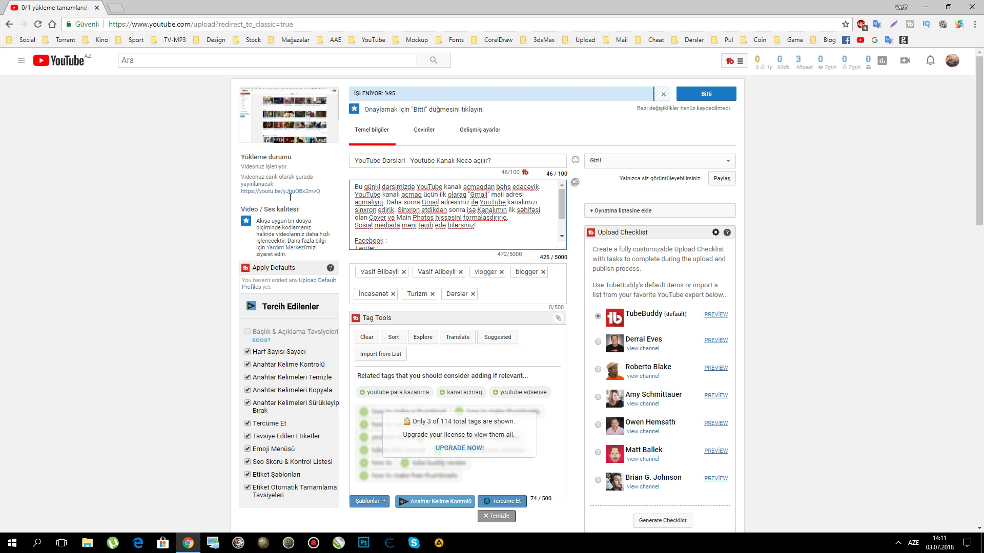
left_click(842, 228)
left_click_drag(563, 247, 568, 289)
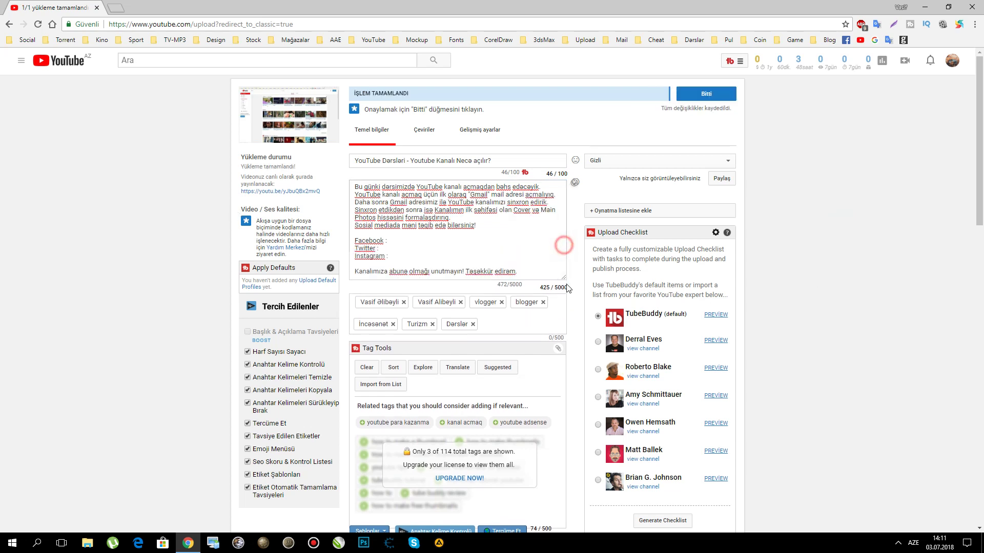
Remove the tags "vlogger", "blogger", "İncəsənət" and "Turizm" from the video
left_click(502, 311)
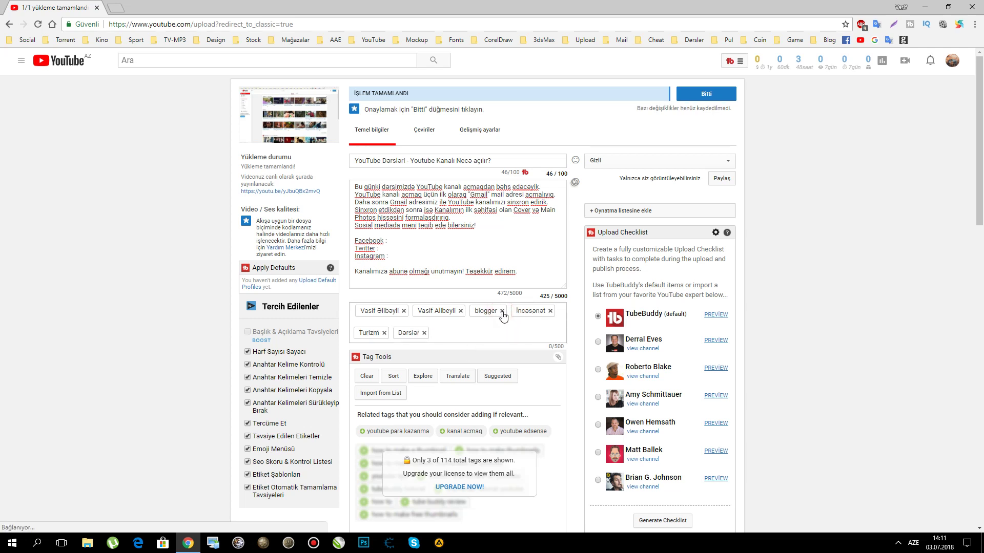
left_click(502, 311)
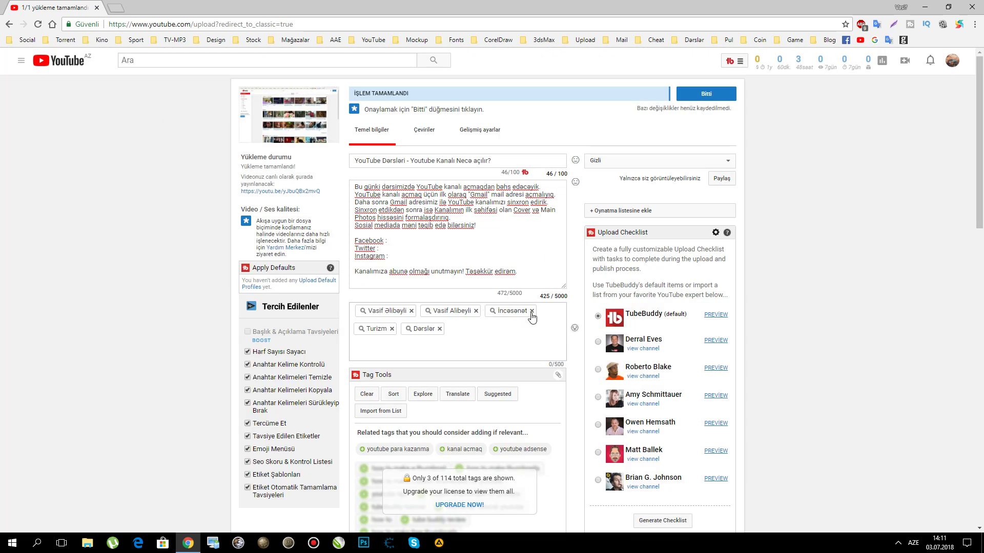
left_click(532, 311)
left_click(522, 311)
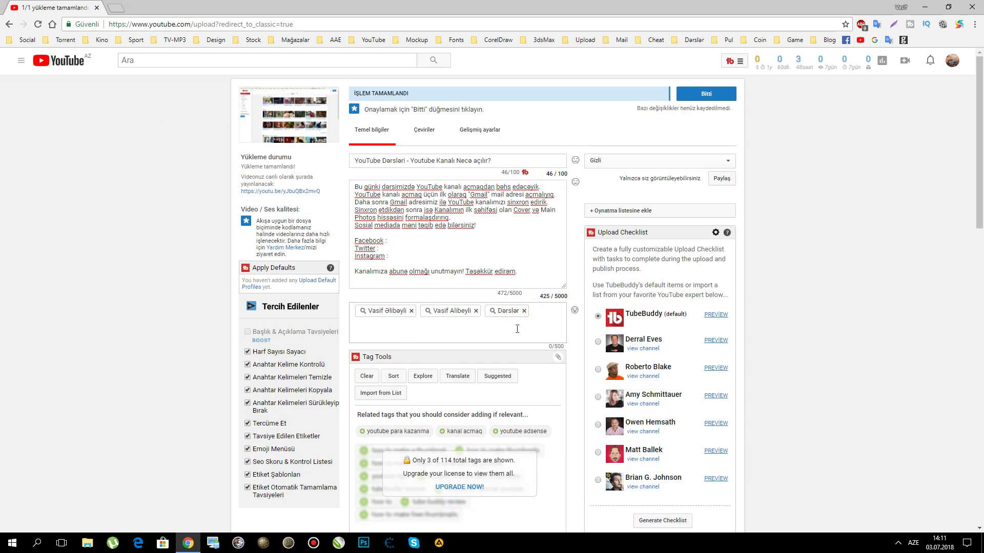
Examine the remaining tags, the vidIQ SEO score section and the video title
left_click(476, 327)
left_click(537, 312)
left_click(547, 332)
scroll(546, 332, "down", 4)
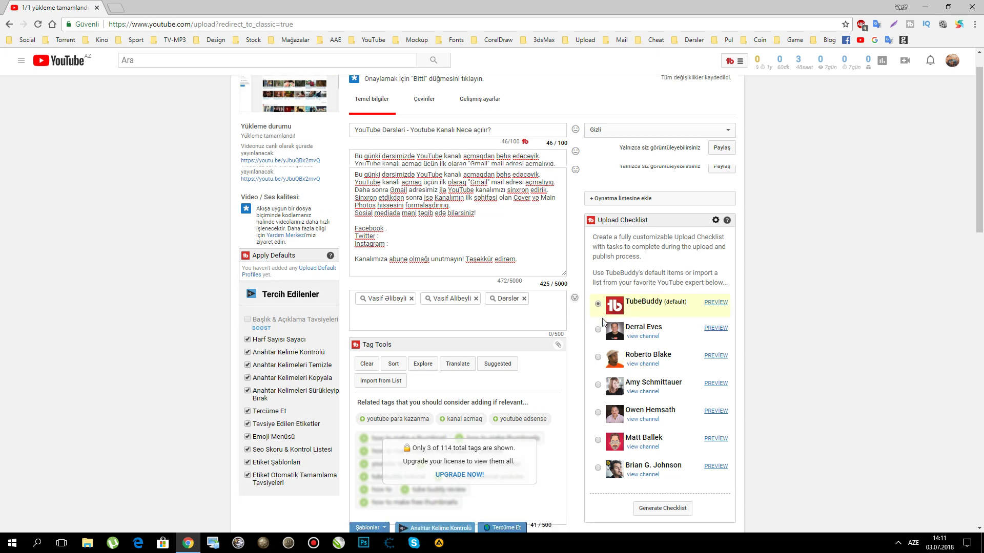
scroll(615, 363, "up", 1)
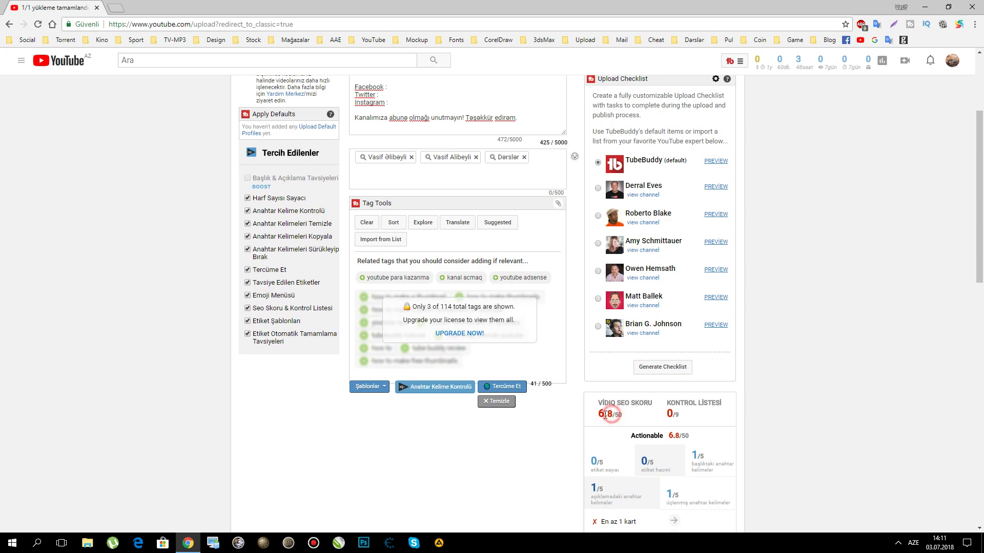
scroll(476, 348, "up", 2)
scroll(476, 347, "up", 1)
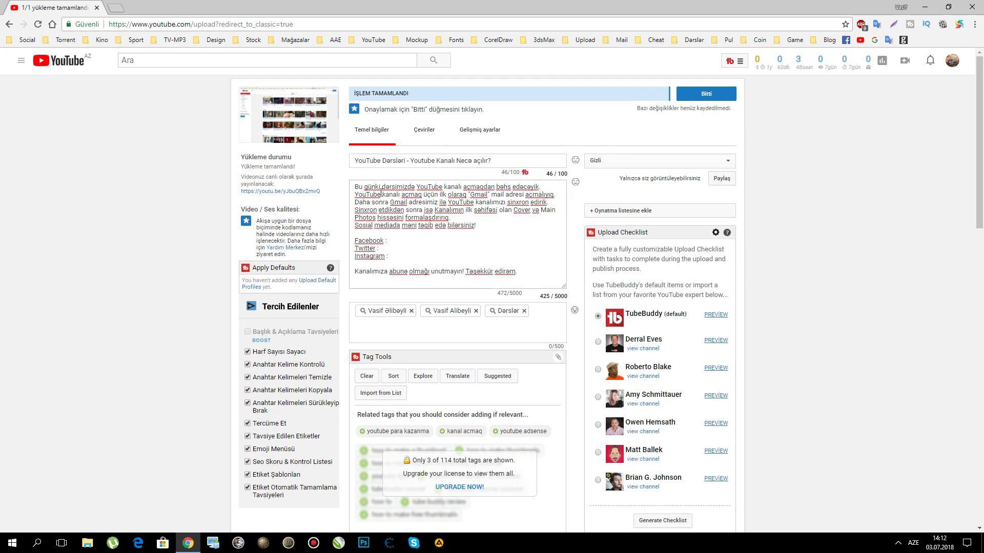
triple_click(500, 160)
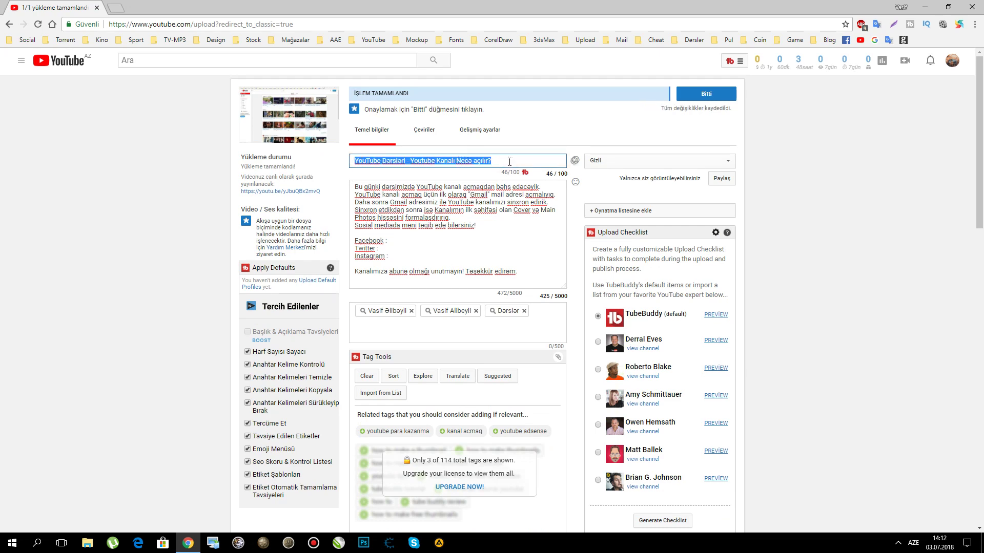
left_click(840, 205)
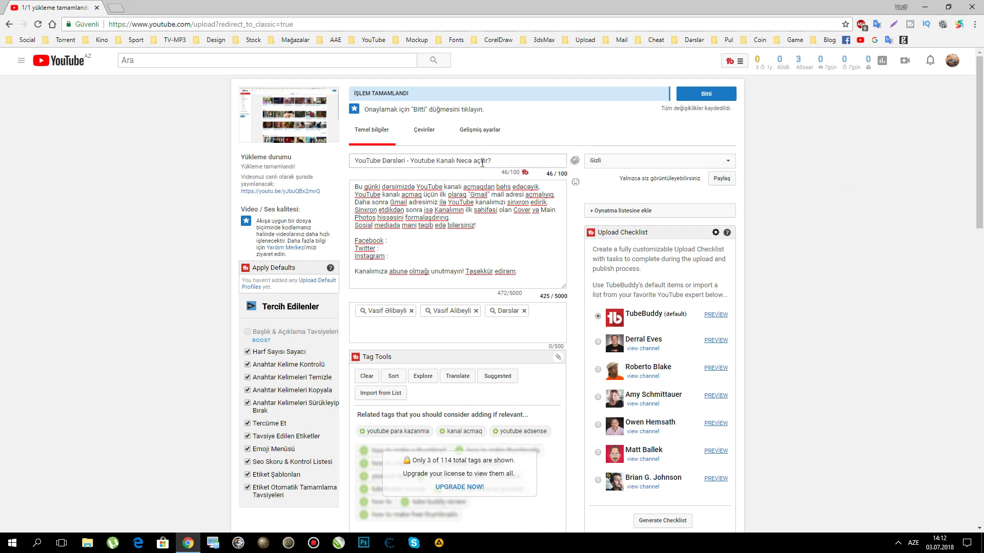
scroll(672, 423, "down", 4)
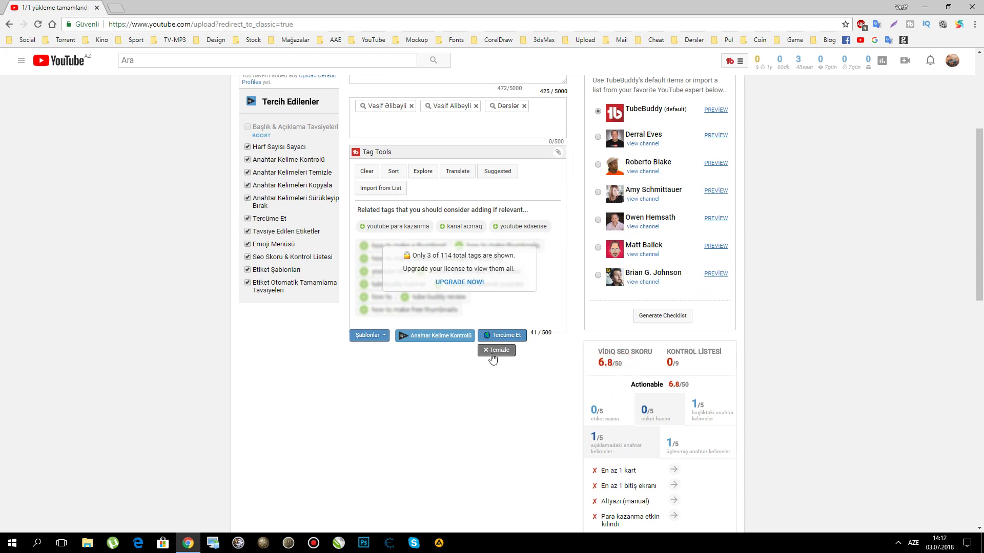
scroll(492, 359, "up", 3)
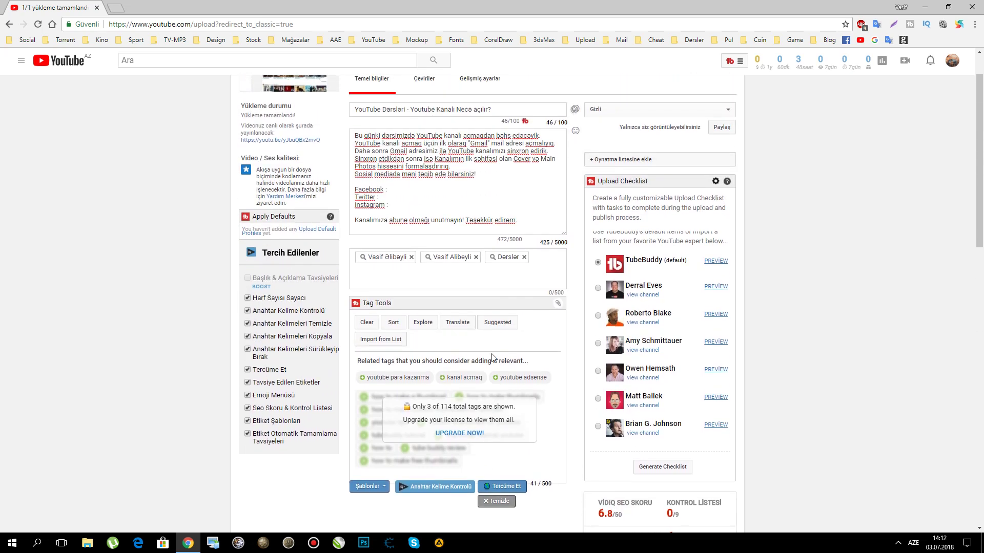
Add the tag "YouTube" to the video and check the vidIQ SEO score
left_click(421, 275)
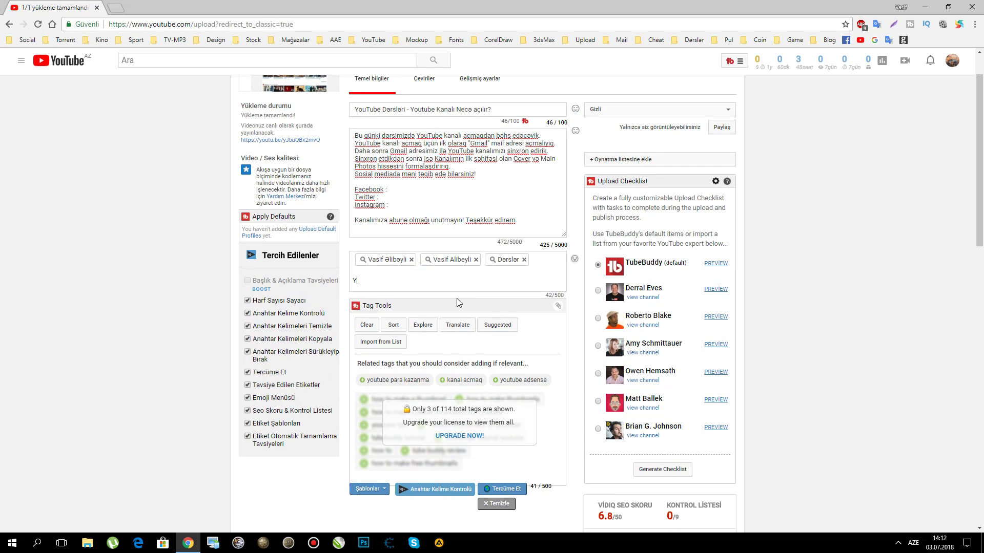
type("YouTube")
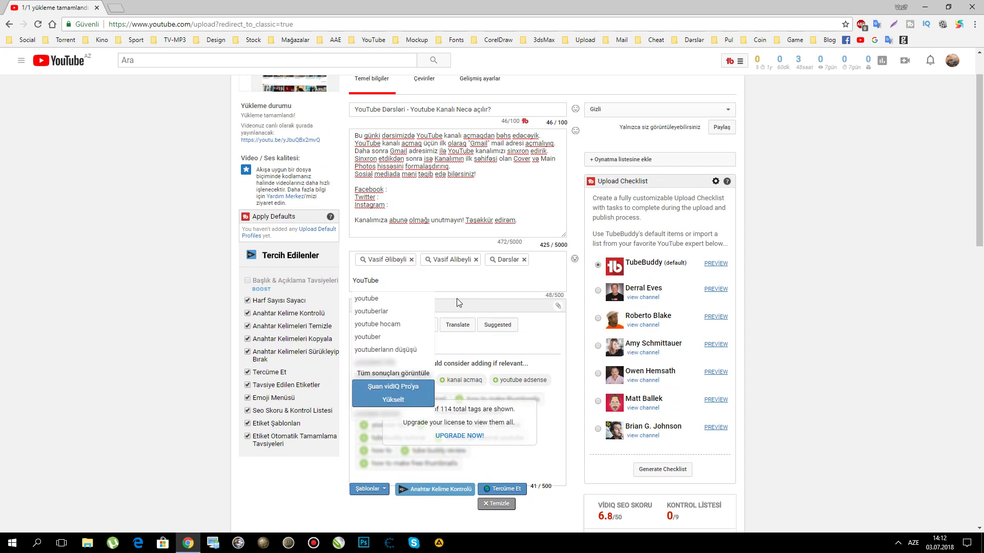
key("Return")
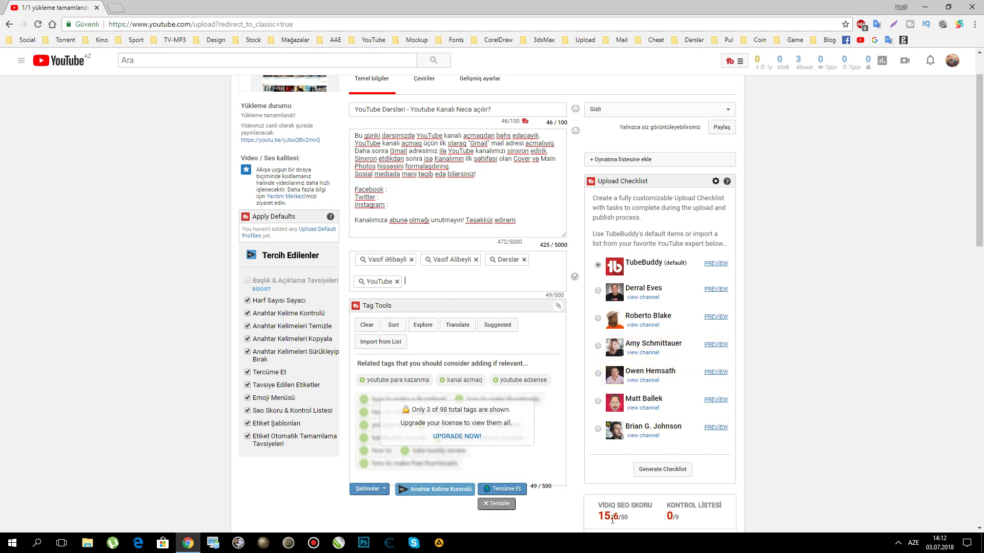
left_click_drag(606, 515, 596, 520)
left_click(863, 433)
Add the tags "YouTube dərsləri" and "YouTube dersleri" to the video
left_click(416, 285)
type("YouTu")
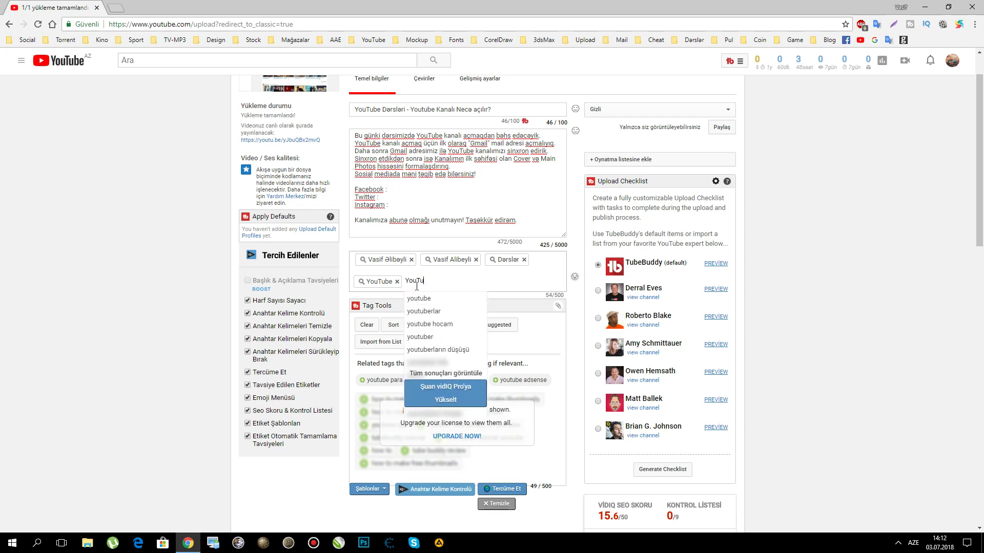
type("be dərsləri")
key("Return")
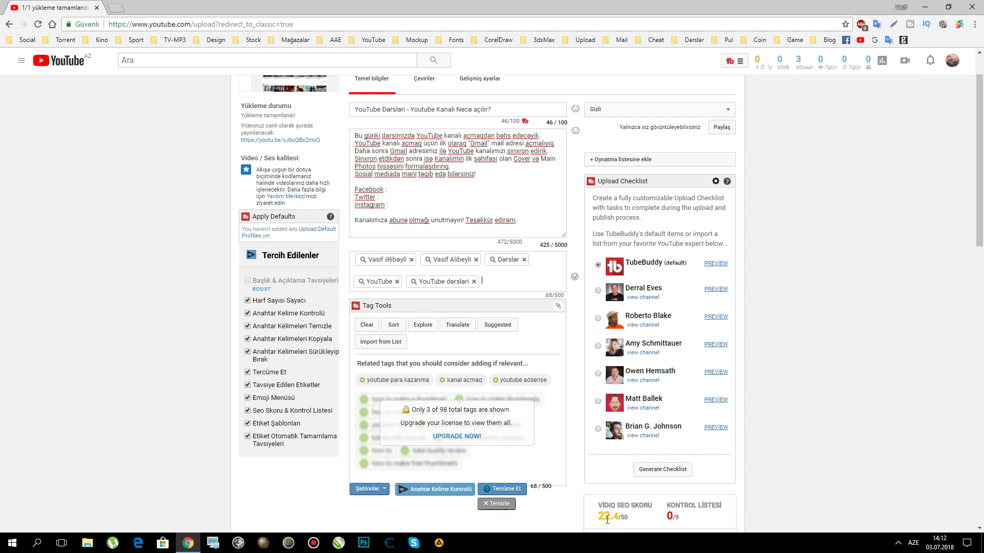
left_click(500, 282)
type("YouTube d")
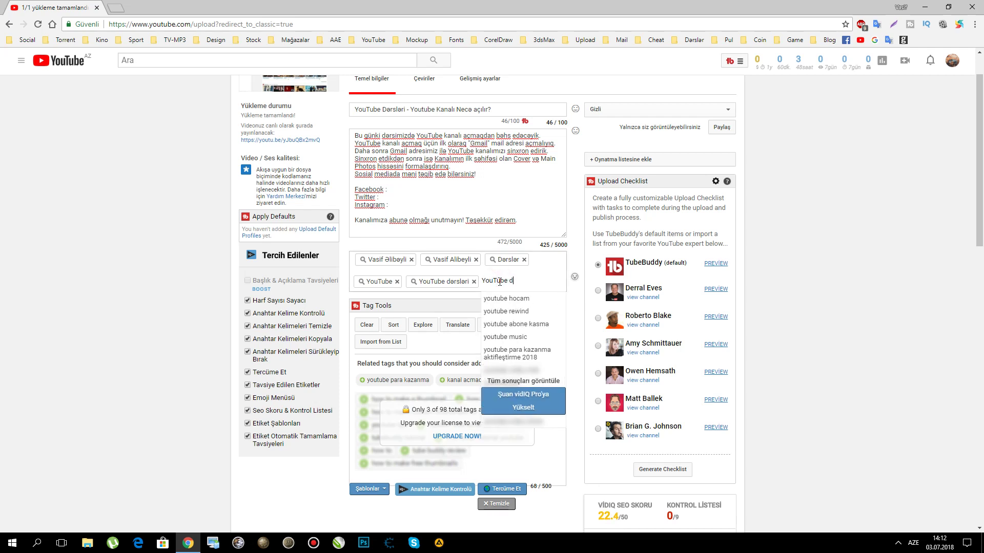
type("ersleri")
key("Return")
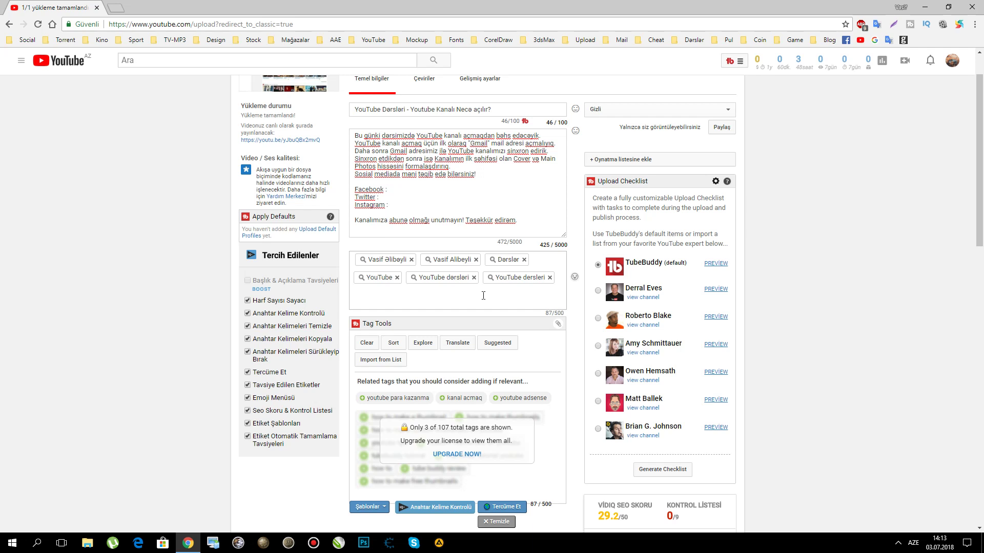
Add the tag "YouTube Kanalı" to the video, matching the wording in its title
type("You")
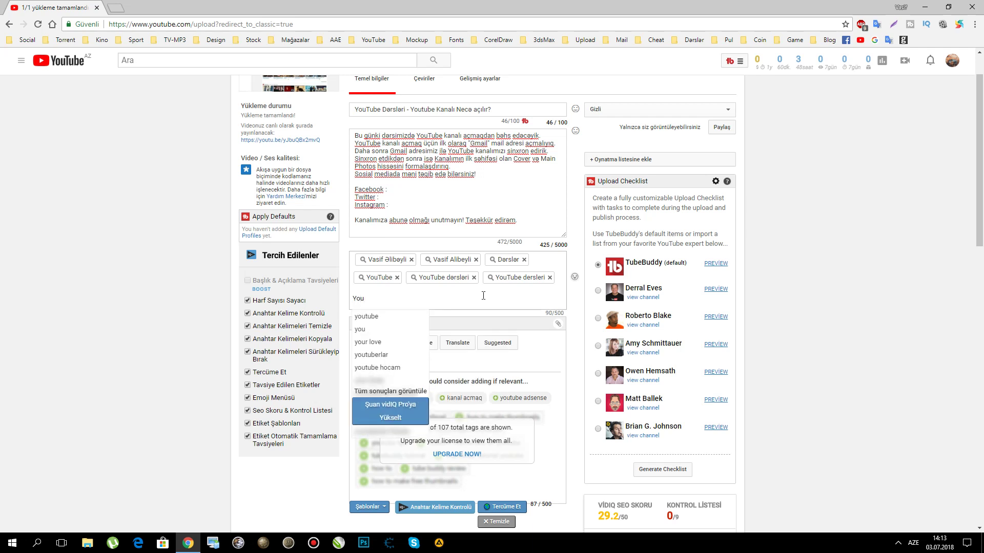
type("Tube Kanalı")
key("Return")
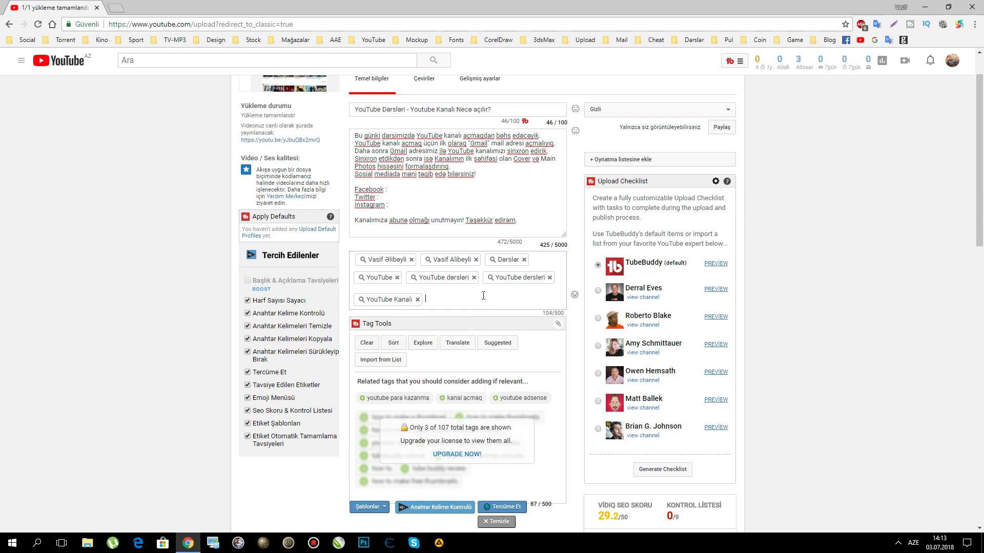
left_click_drag(410, 109, 454, 110)
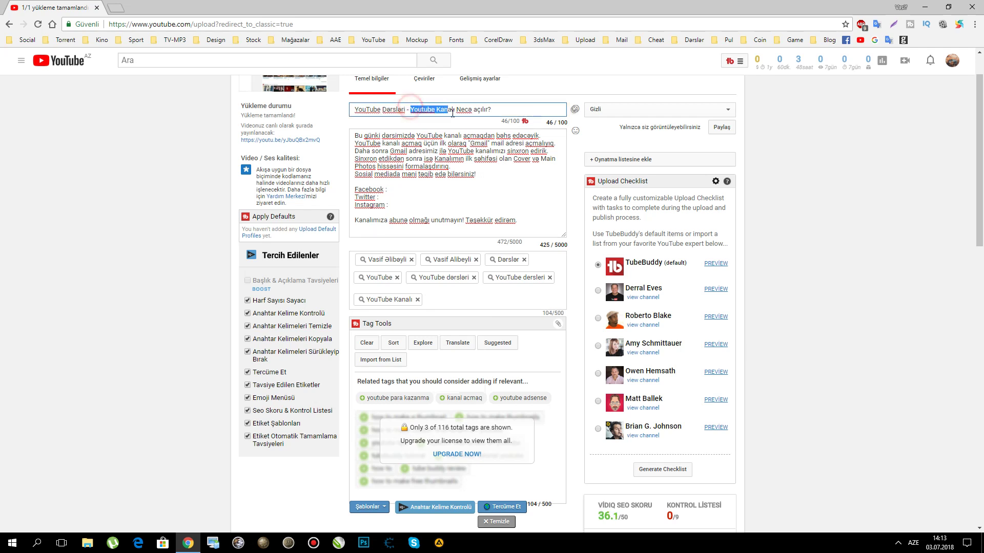
left_click(437, 300)
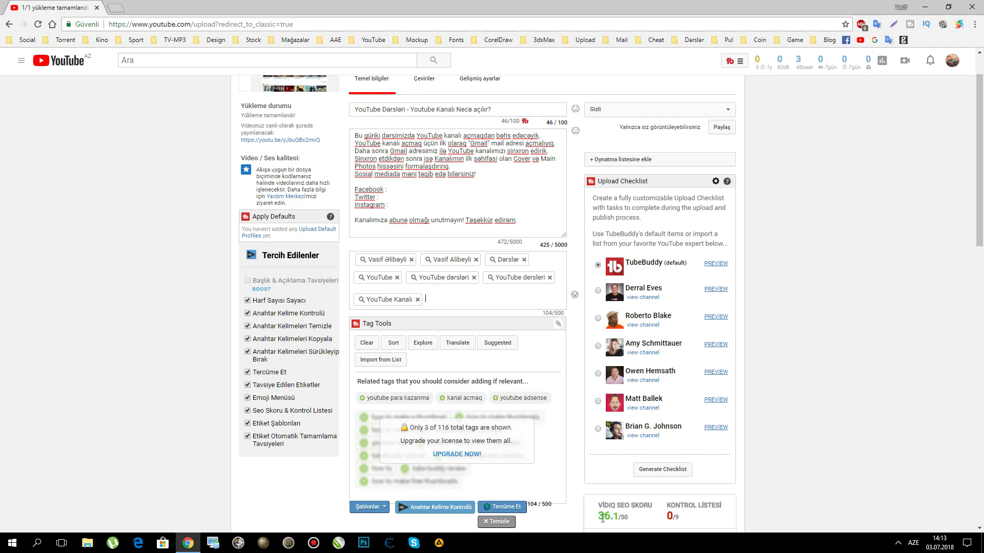
Add the tag "Necə açılır?" to the video
left_click(454, 300)
type("Necə açılır?")
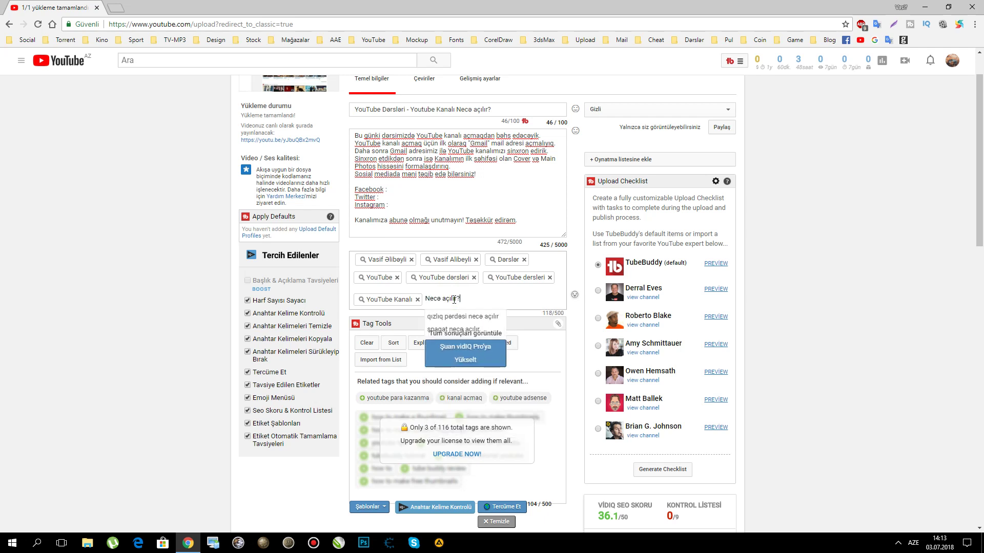
key("Return")
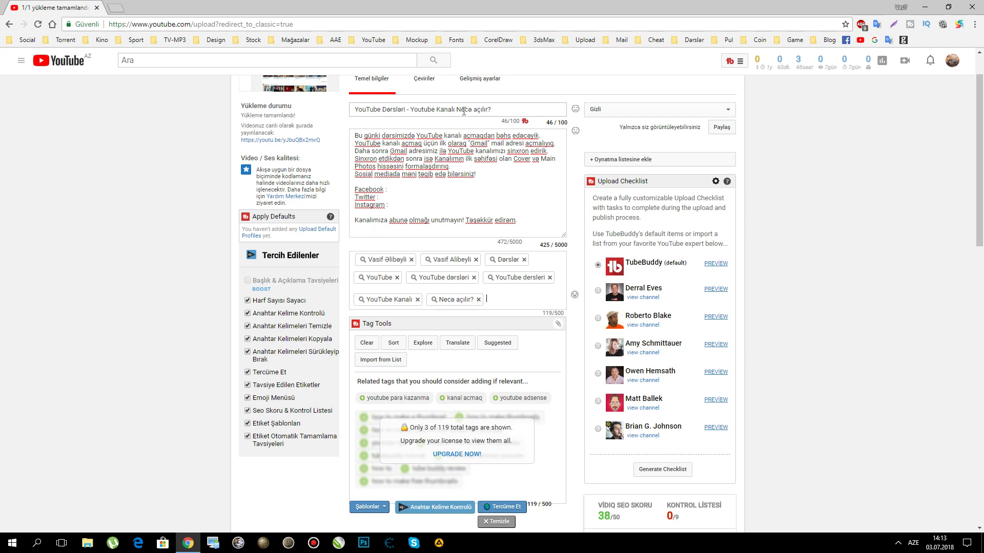
left_click(491, 301)
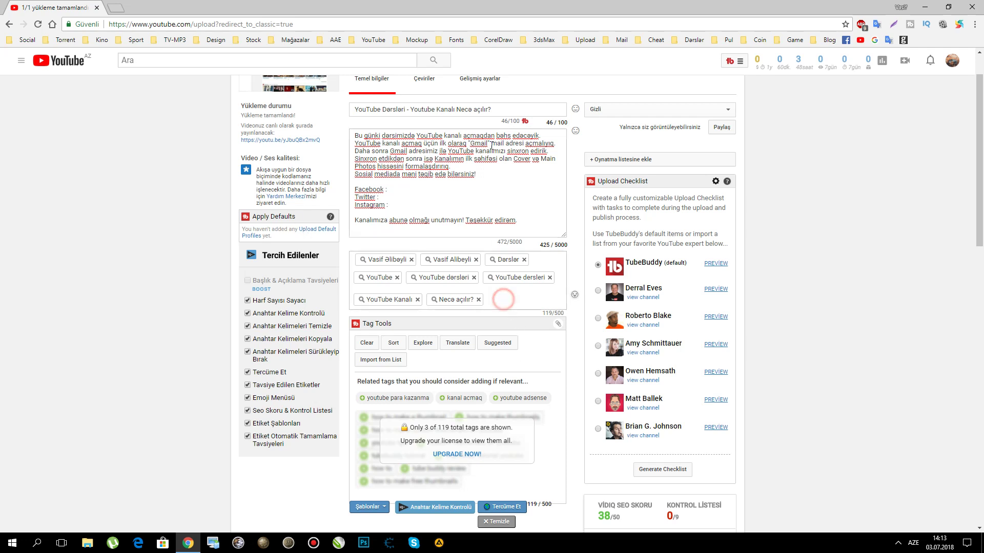
Copy "Youtube Kanalı Necə açılır?" from the video title and add the whole phrase as a tag
left_click_drag(455, 110, 408, 110)
key("ctrl+c")
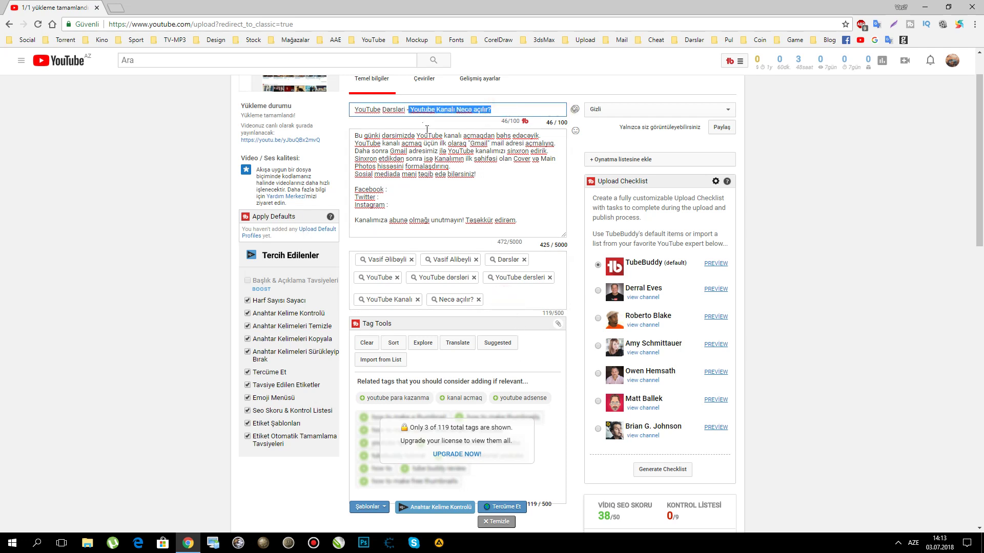
left_click(512, 302)
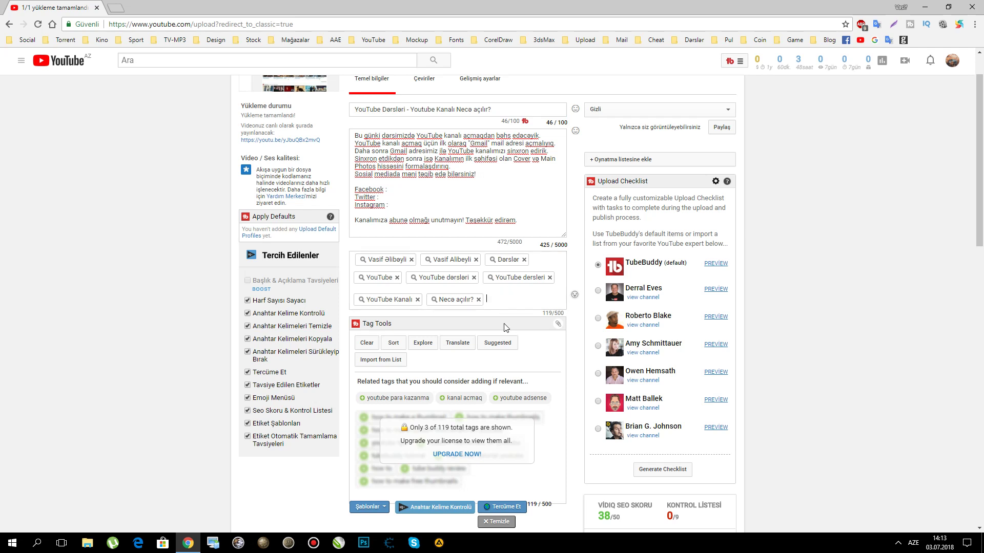
key("ctrl+v")
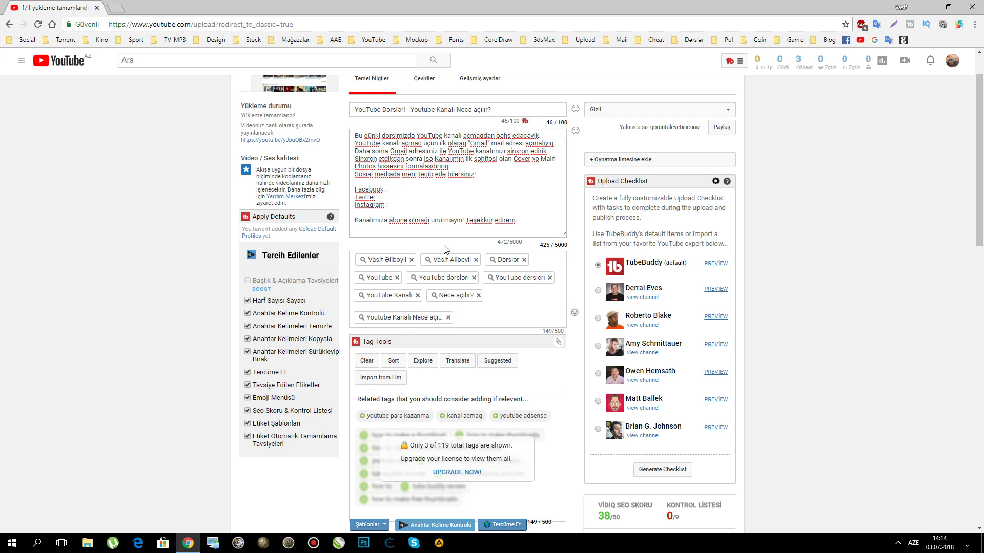
Check the vidIQ SEO score against the current tags and add the tag "video dərslər"
scroll(444, 249, "down", 1)
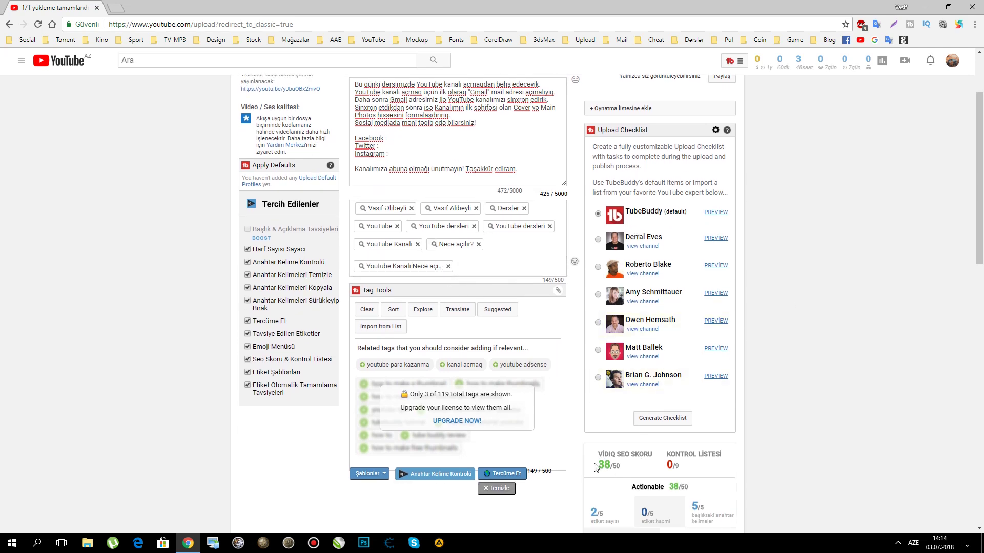
scroll(458, 306, "up", 2)
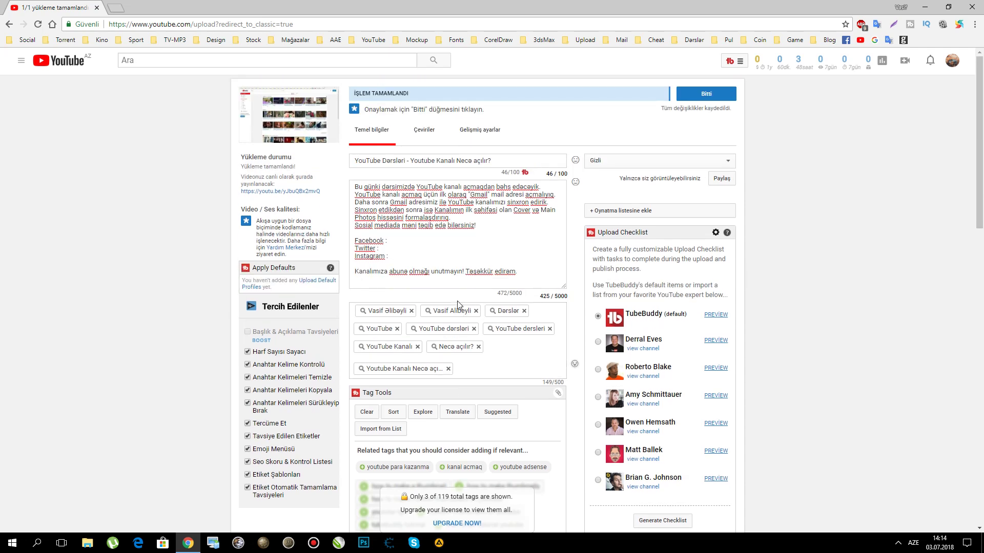
scroll(463, 339, "down", 1)
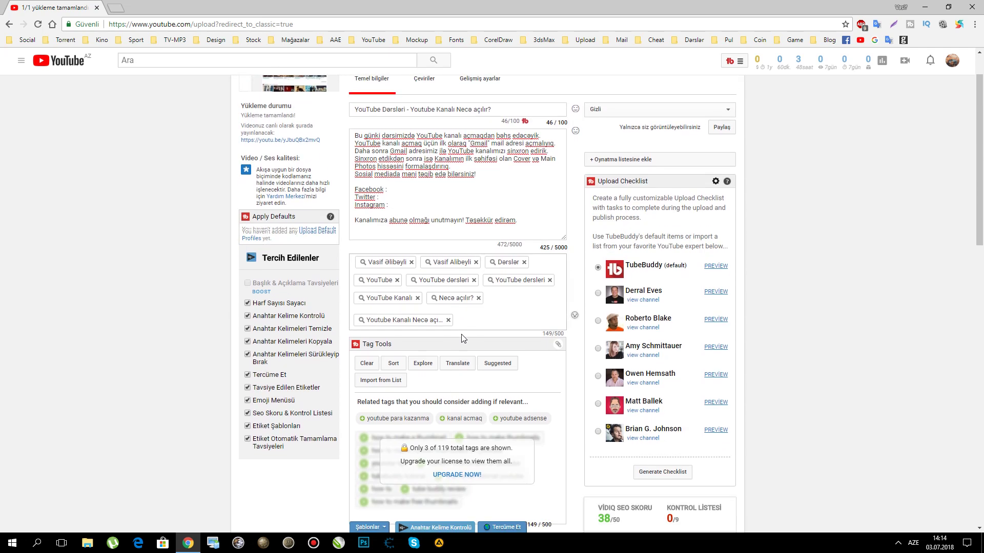
scroll(456, 339, "down", 1)
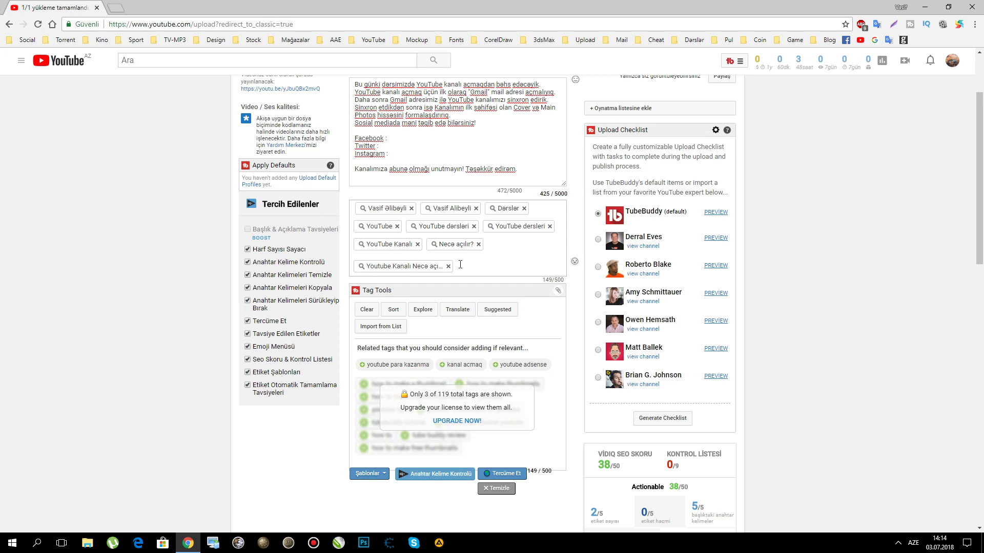
scroll(460, 265, "up", 1)
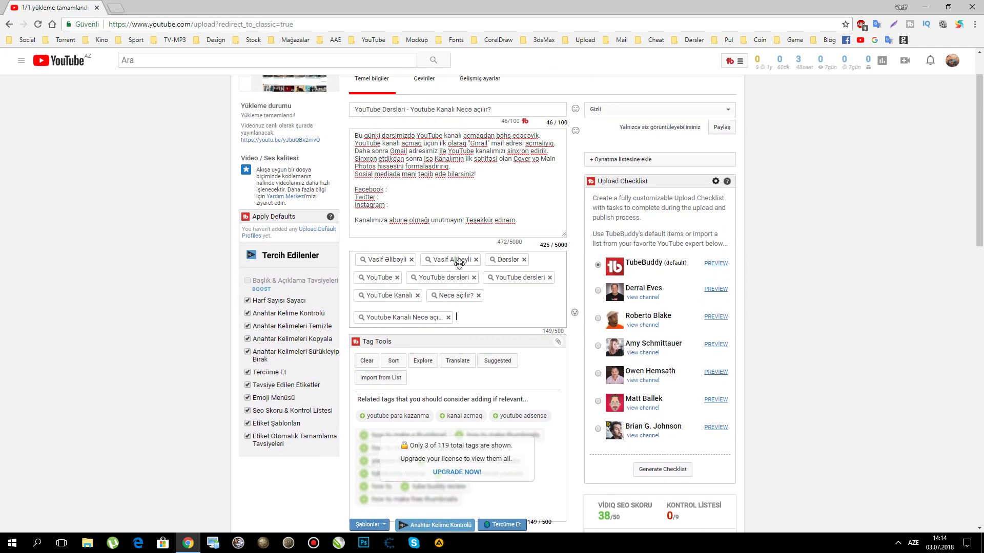
scroll(456, 265, "down", 1)
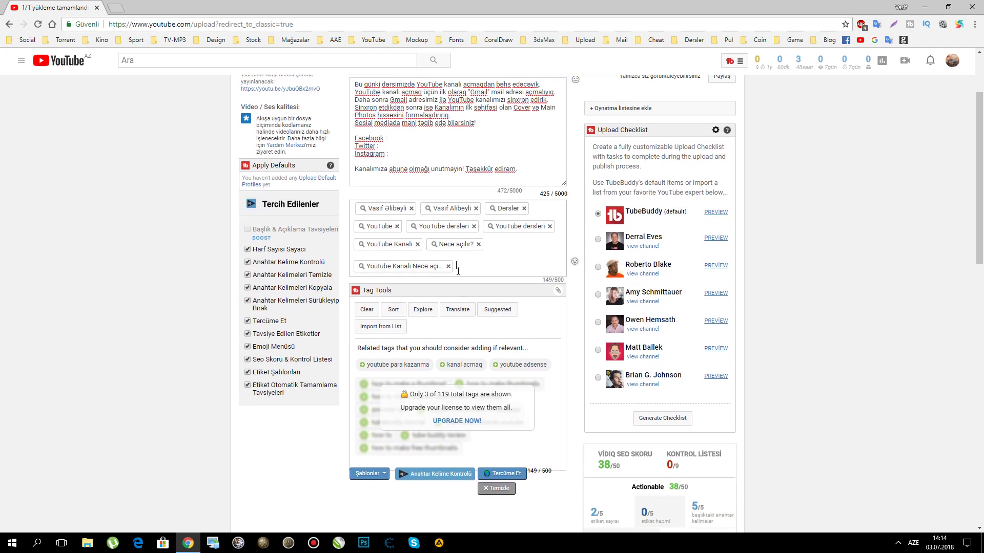
scroll(454, 272, "up", 1)
left_click(471, 318)
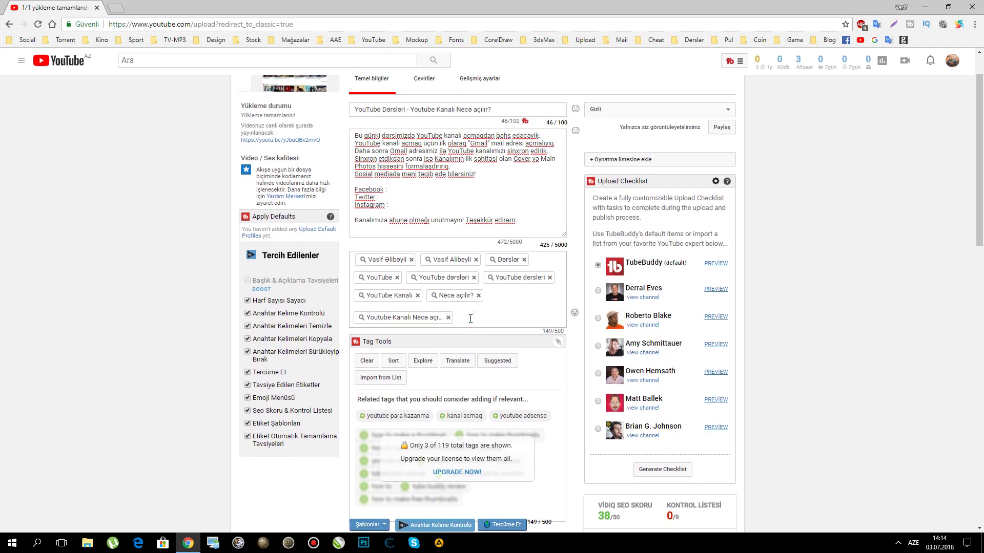
type("video dərslər")
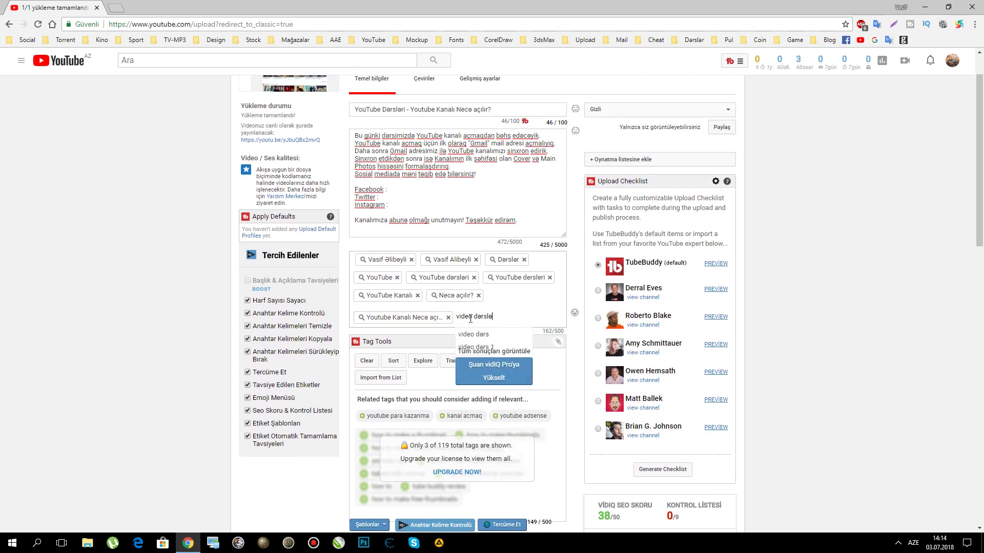
key("Return")
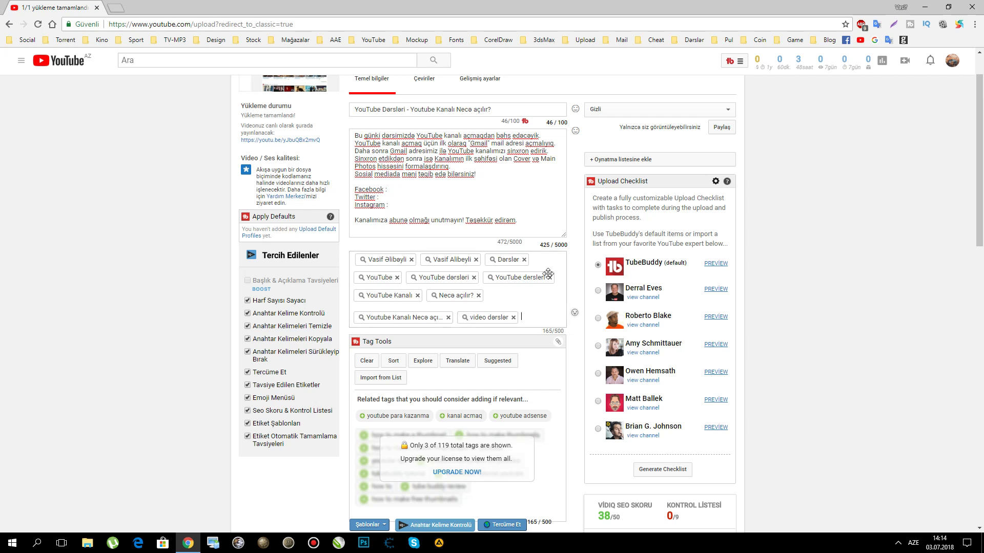
Look for keywords in the title and description and add the tag "Gmail" to the video
triple_click(487, 109)
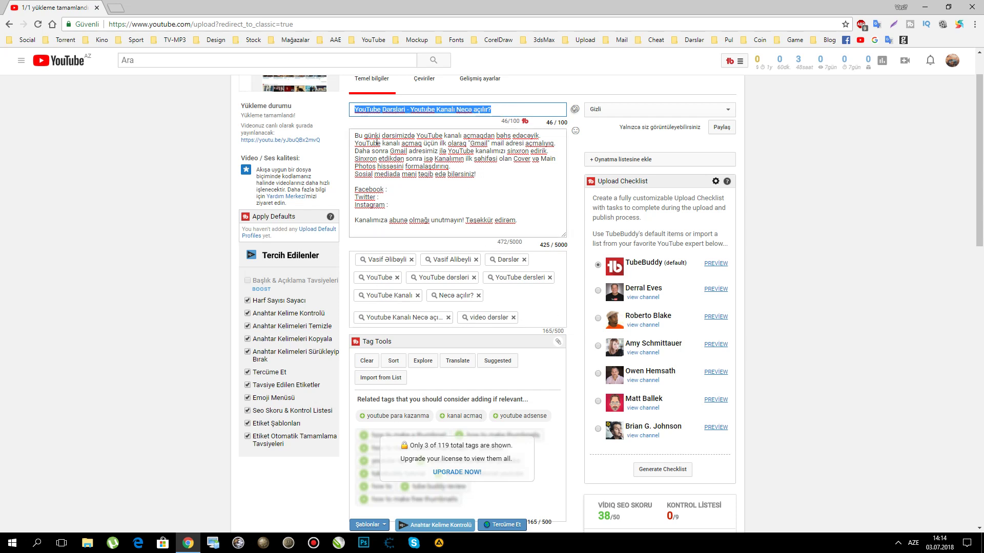
left_click_drag(356, 132, 476, 174)
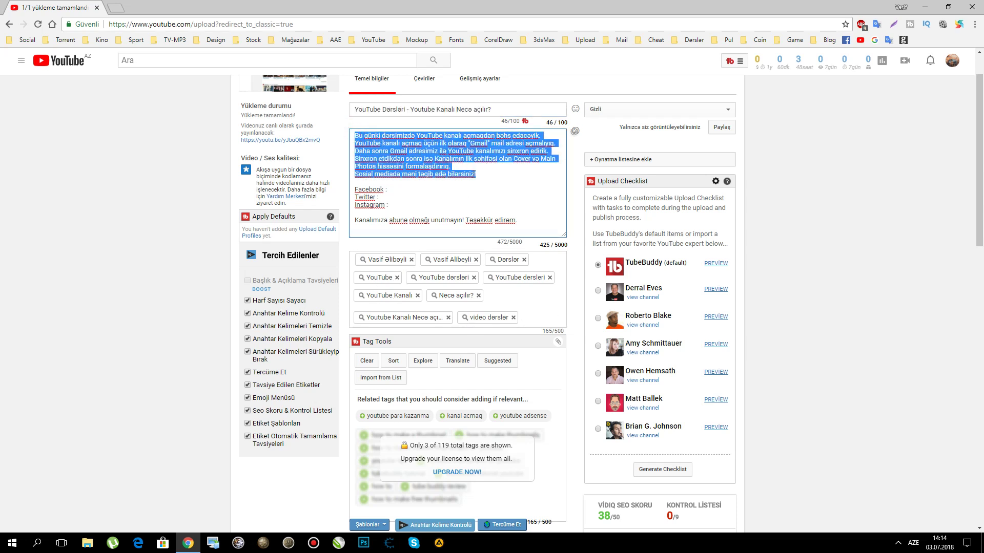
left_click(533, 317)
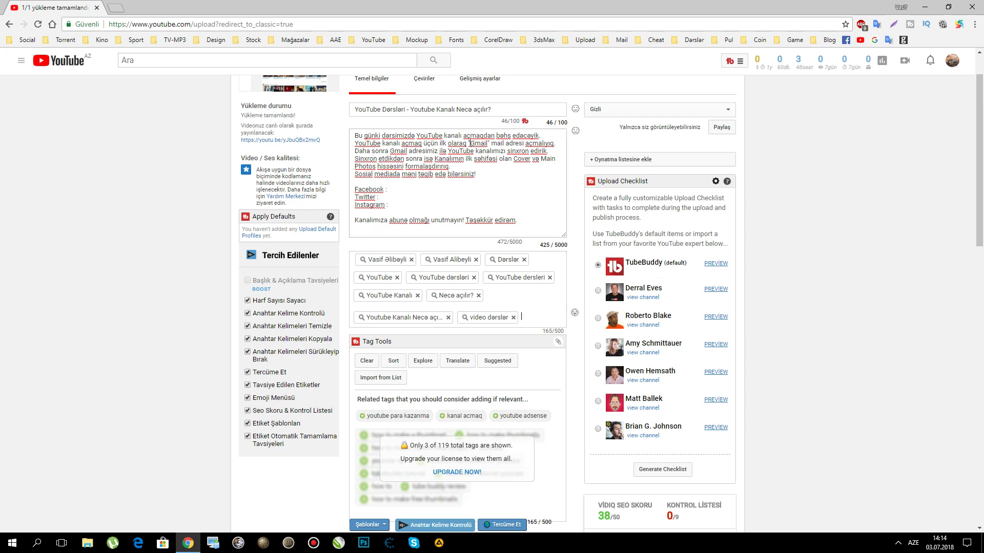
left_click_drag(467, 143, 487, 144)
left_click(533, 318)
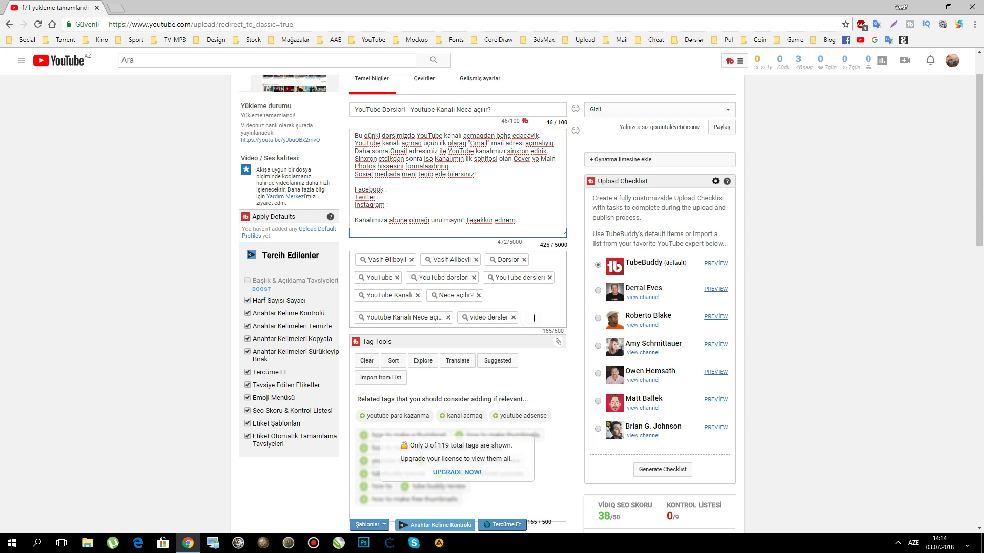
type("Gmail")
key("Return")
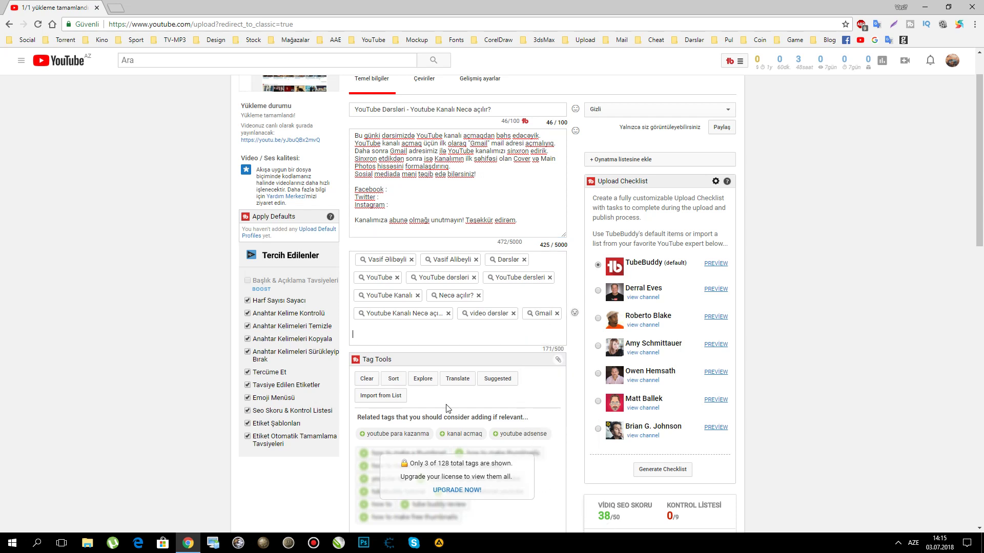
Check the vidIQ SEO score breakdown and add the tag "cover" to the video
scroll(448, 408, "down", 1)
scroll(672, 477, "down", 1)
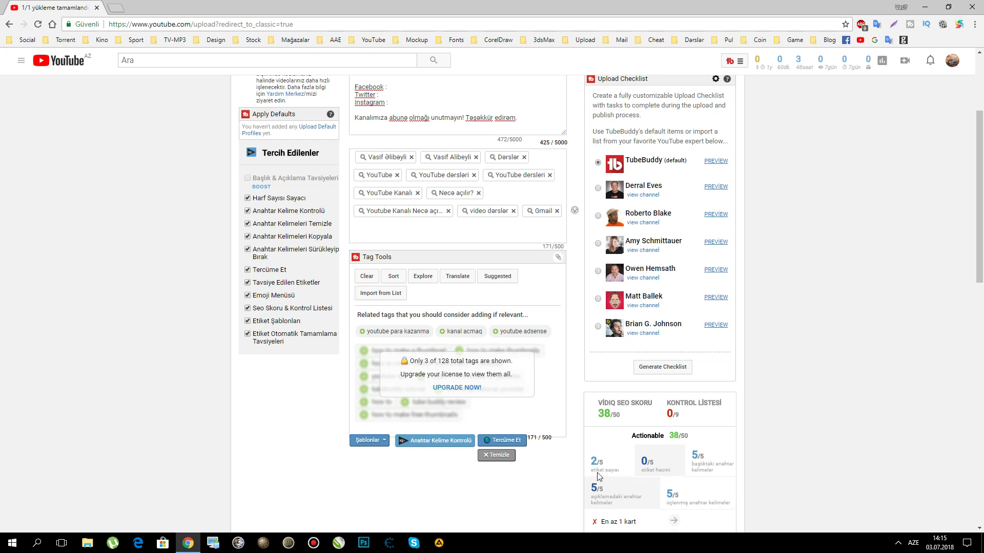
scroll(602, 453, "up", 1)
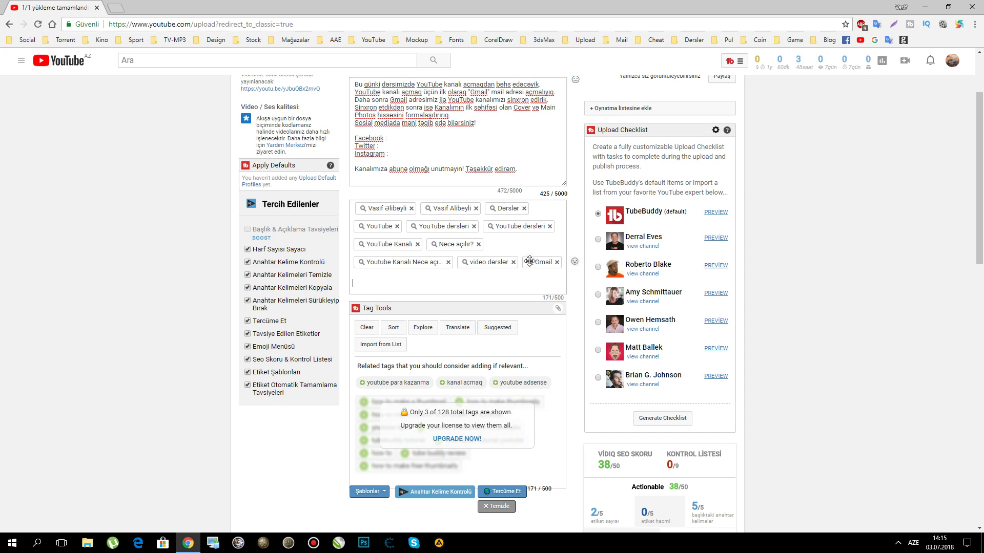
left_click(505, 276)
type("cover")
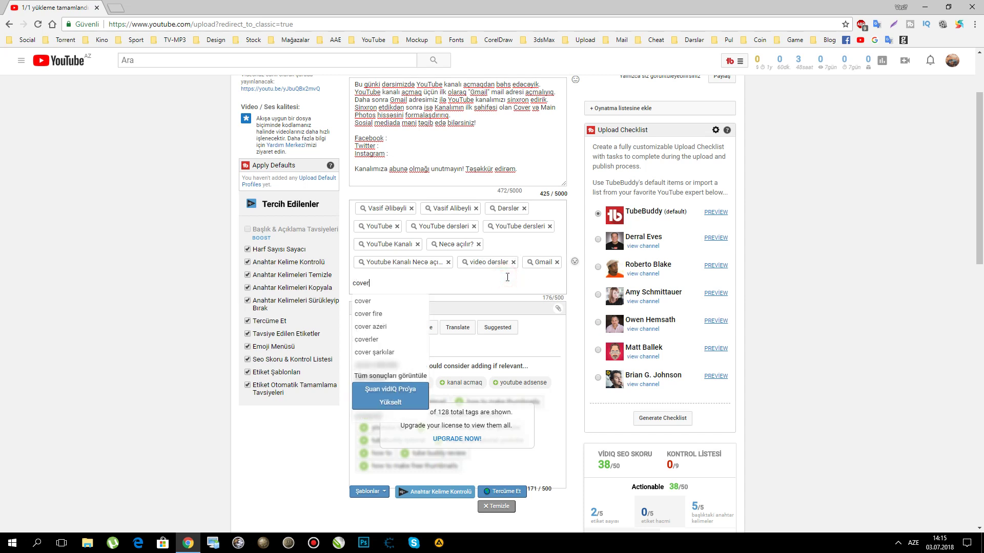
key("Return")
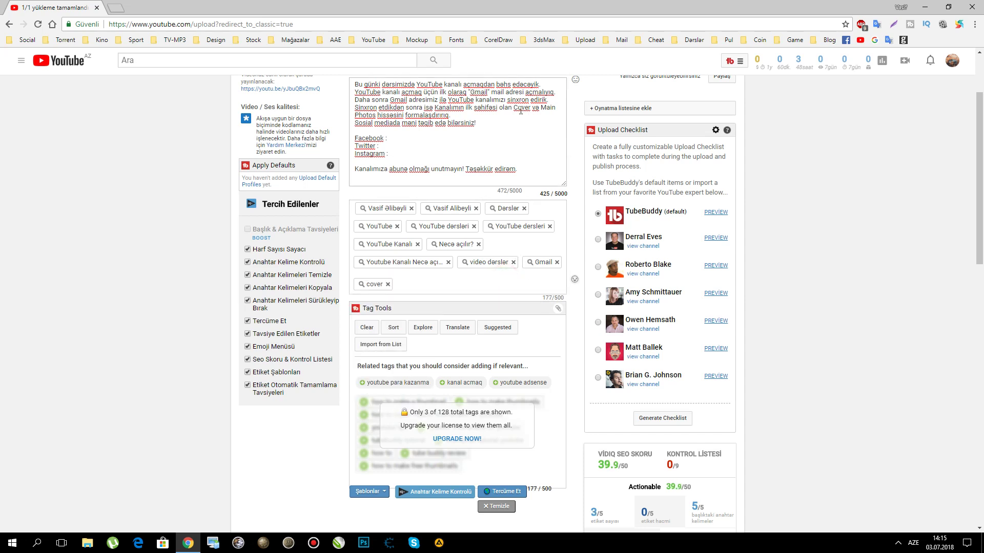
Add the tag "main photos" to the video, based on the wording in the description
double_click(523, 109)
left_click(544, 108)
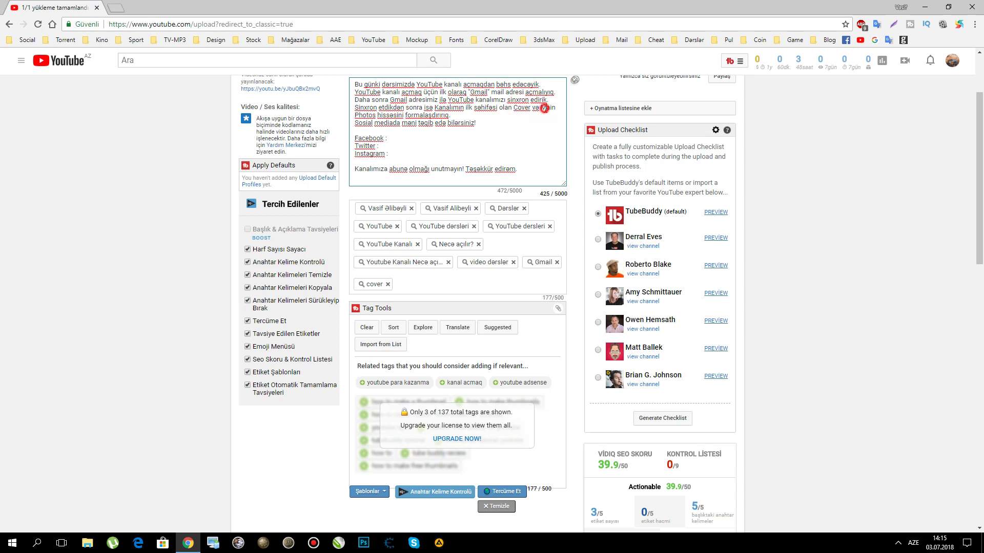
left_click(428, 284)
type("main photos")
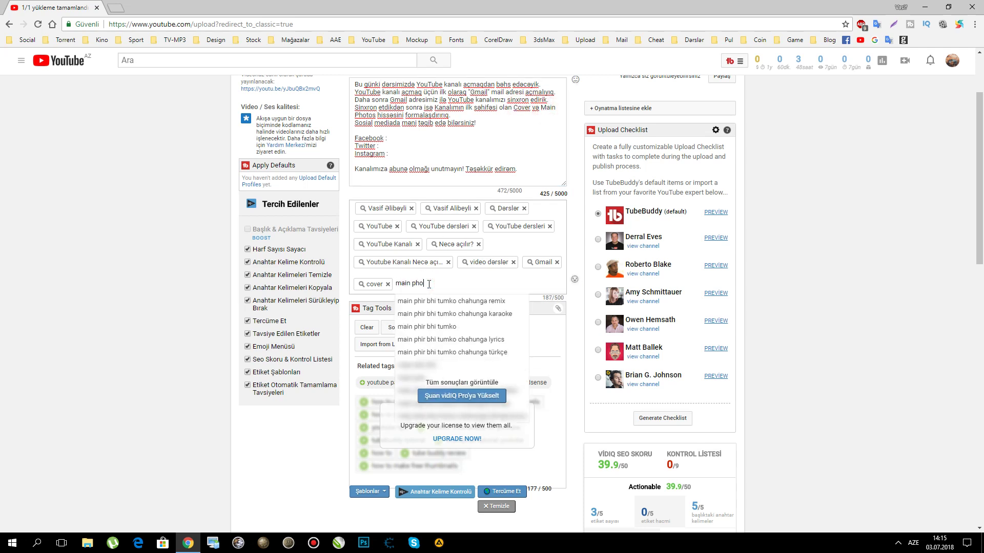
key("Return")
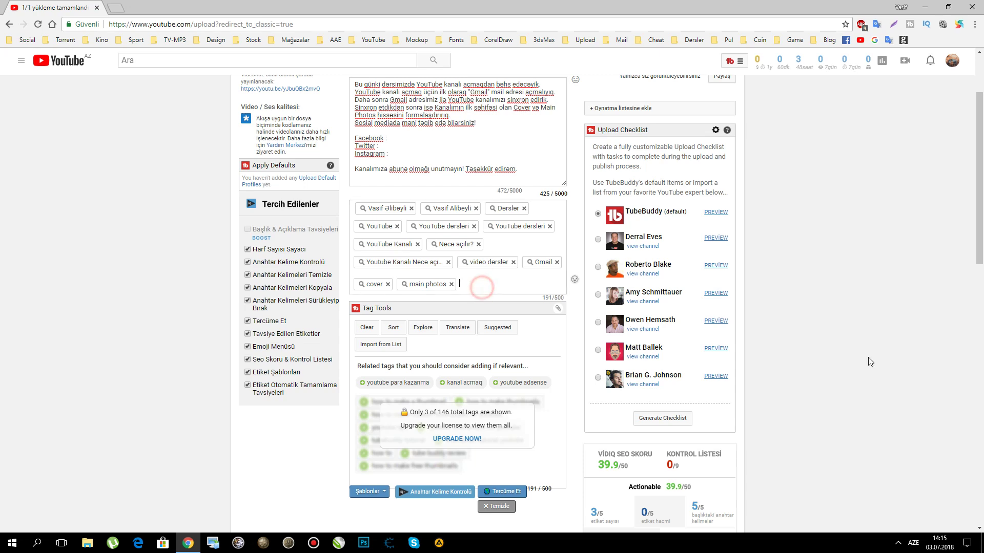
Add the video to the existing playlist "YouTube dərsləri"
scroll(836, 323, "down", 2)
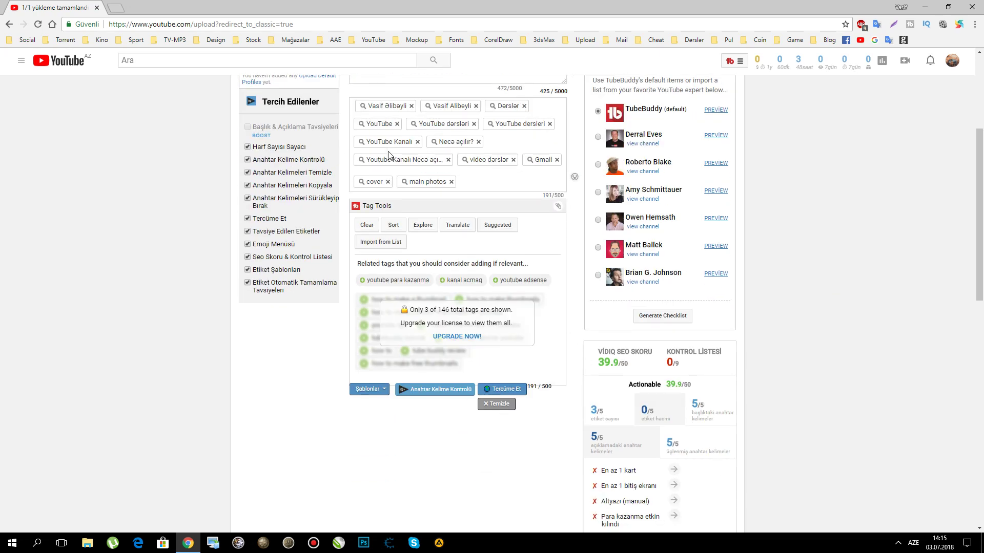
scroll(391, 156, "up", 4)
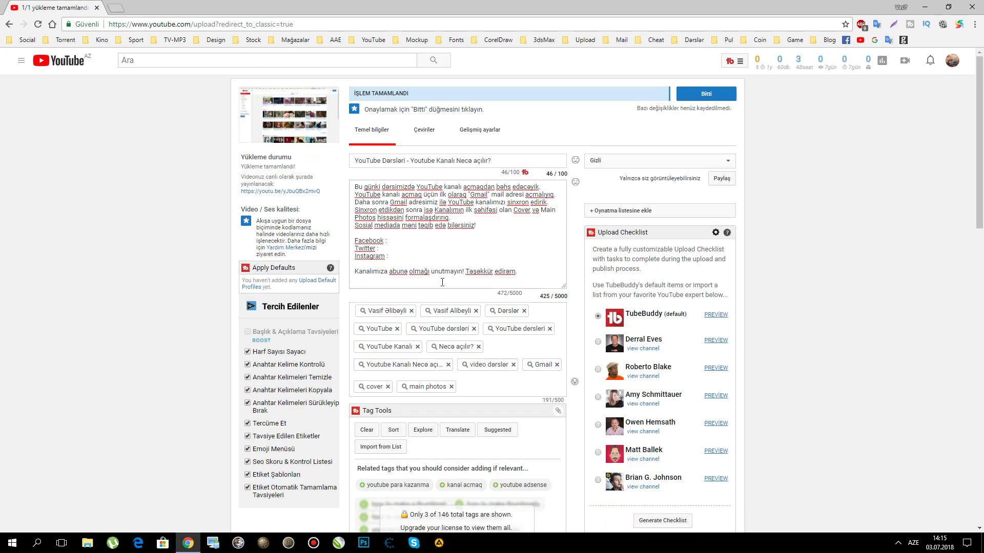
scroll(441, 281, "down", 2)
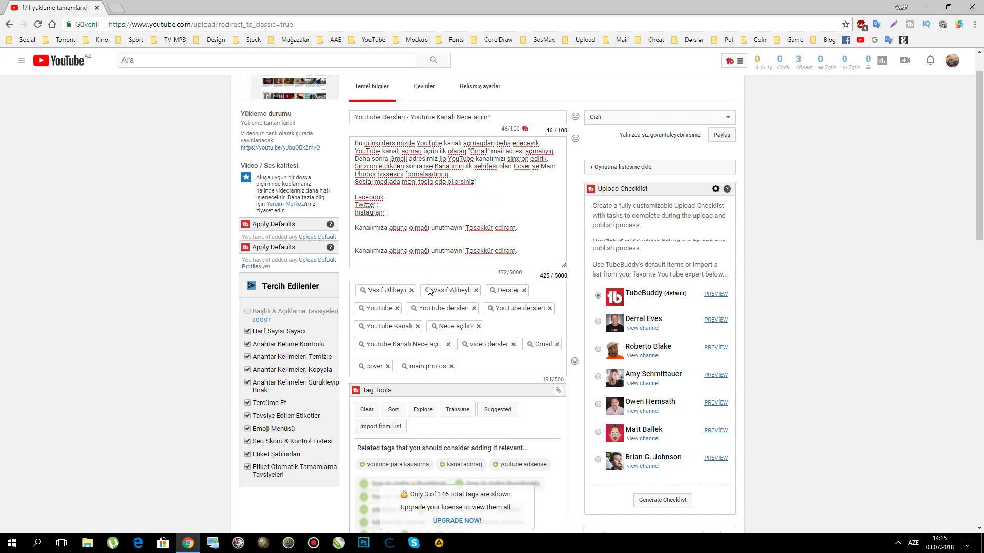
scroll(582, 290, "up", 2)
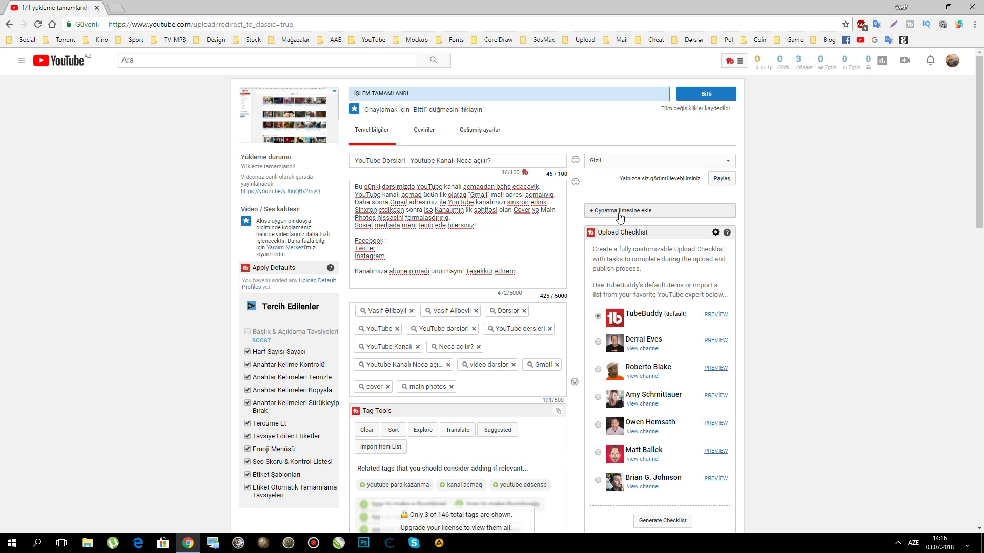
left_click(667, 214)
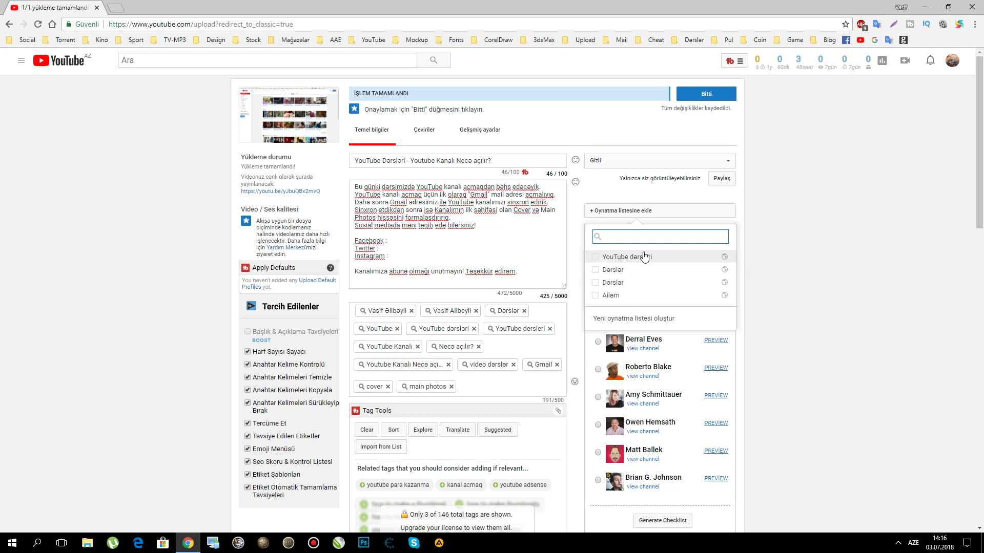
left_click(595, 258)
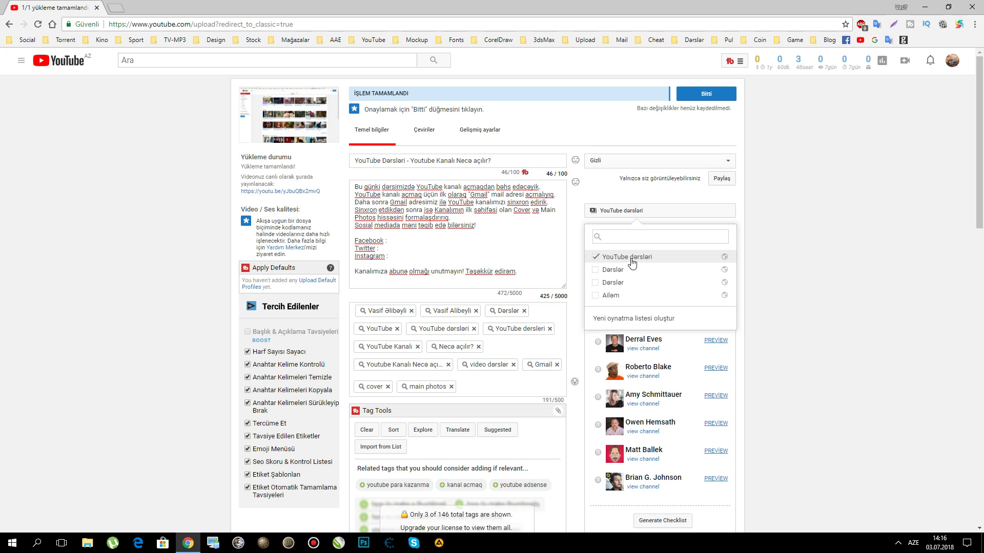
left_click(817, 248)
left_click(652, 210)
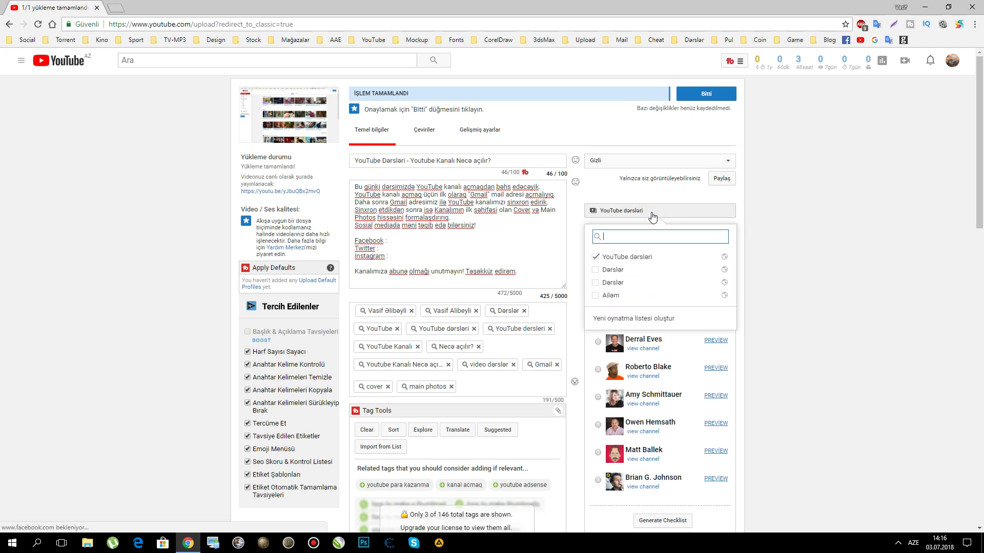
left_click(640, 318)
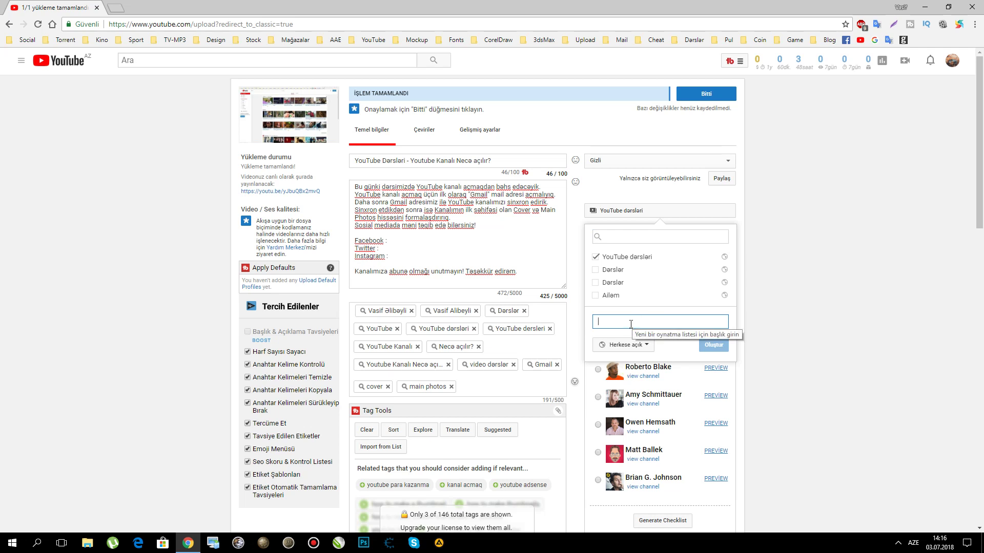
type("d")
key("BackSpace")
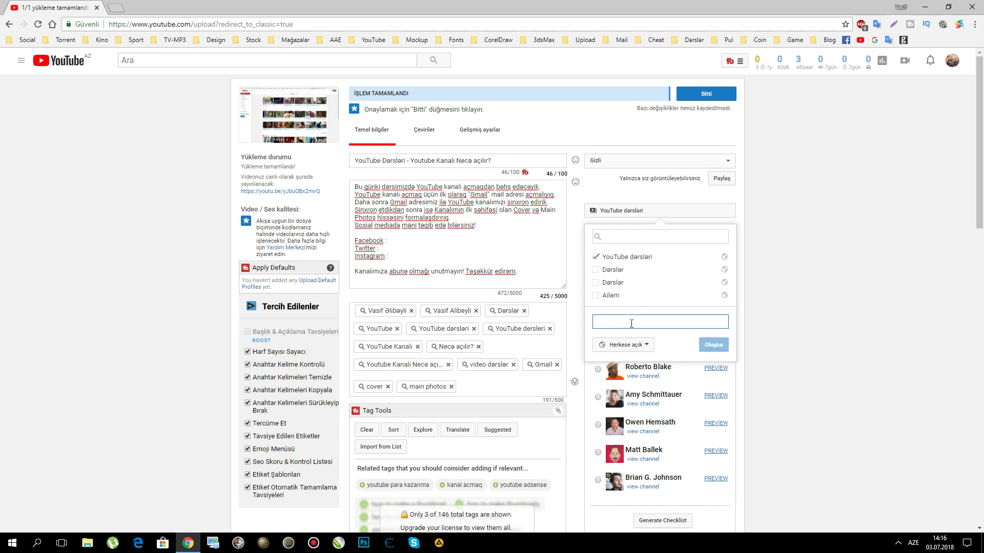
left_click(831, 302)
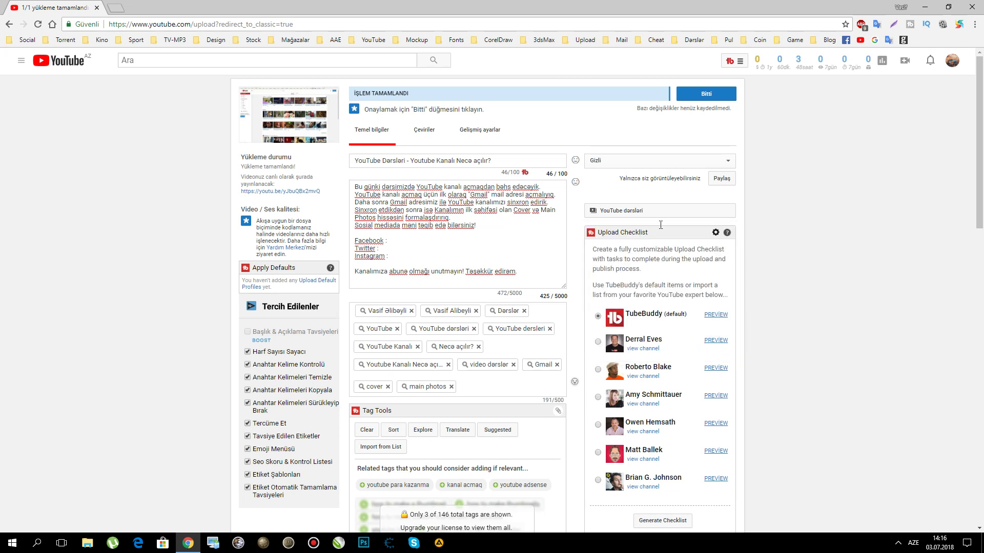
Review the vidIQ checklist, open the card editor for its "En az 1 kart" item, and pause the video preview
scroll(583, 251, "down", 4)
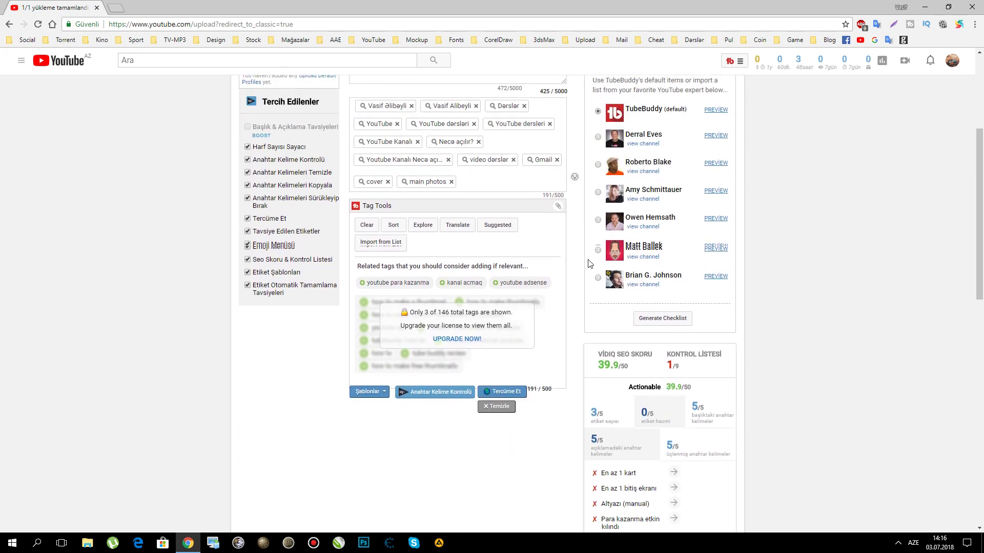
scroll(590, 263, "up", 4)
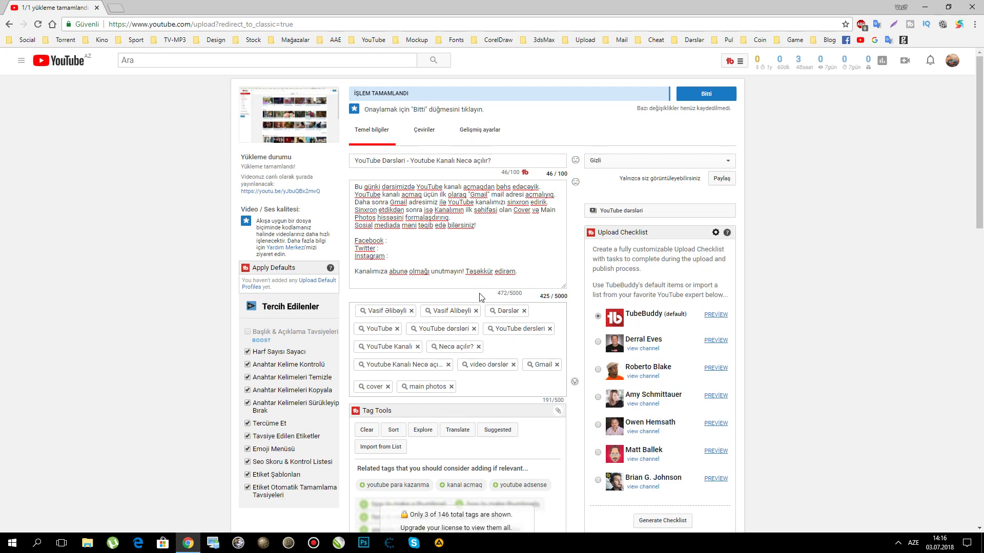
scroll(481, 297, "down", 2)
scroll(476, 285, "down", 4)
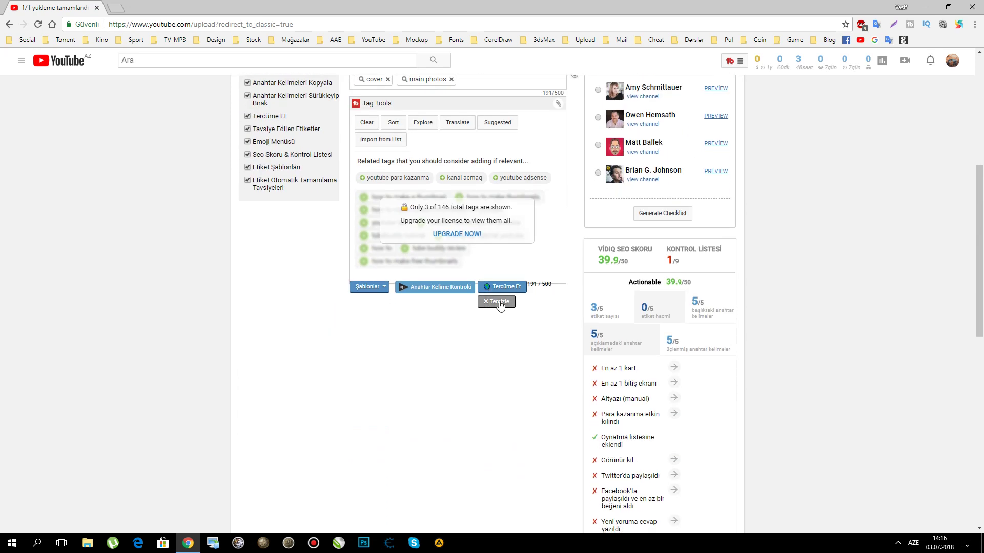
left_click(675, 370)
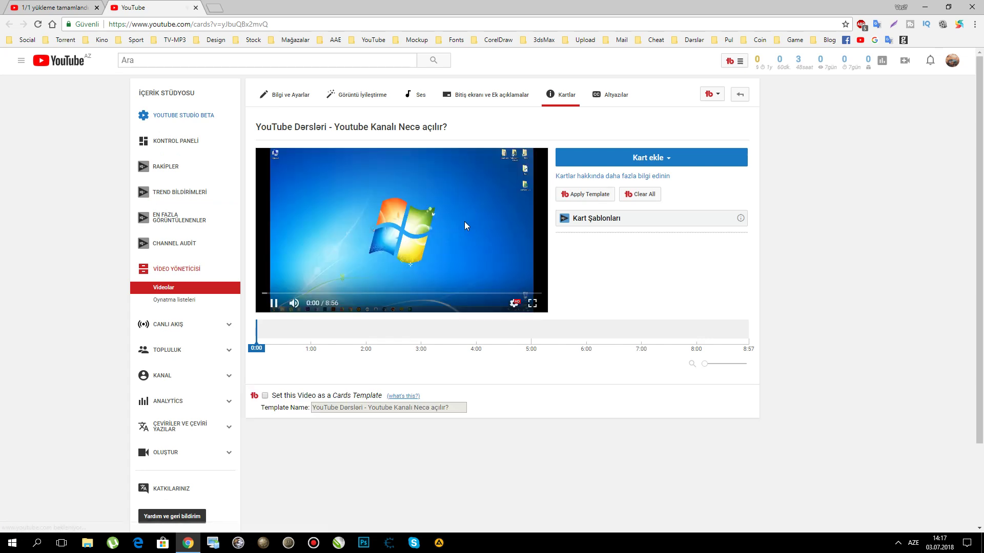
left_click(463, 219)
Look at the uploads and playlists offered for a video or playlist card without creating one
left_click(693, 162)
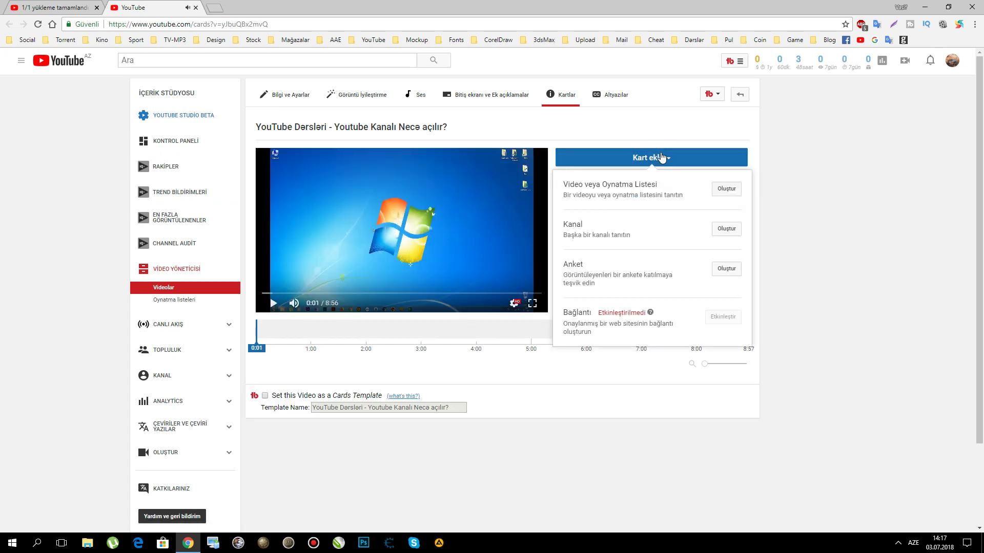
left_click(726, 189)
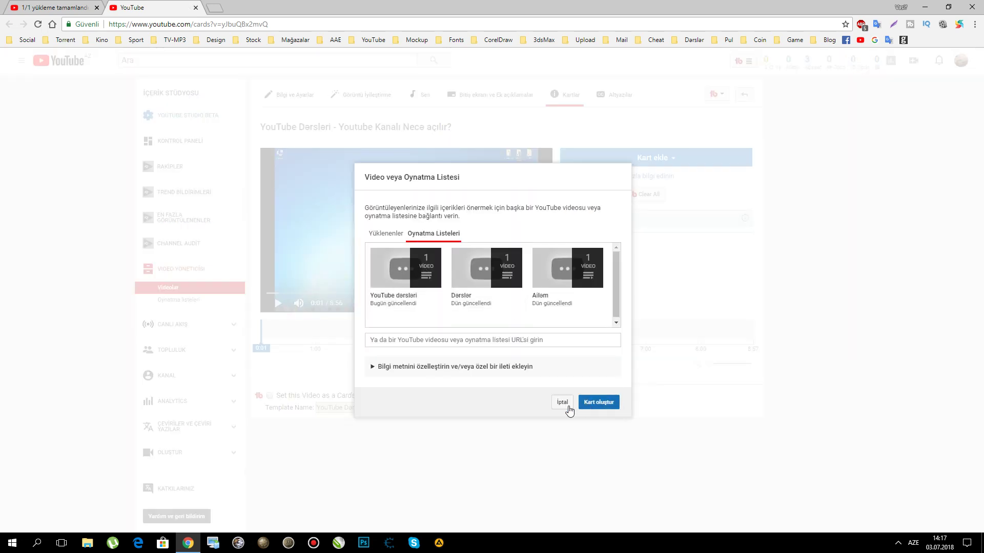
left_click(386, 234)
left_click(433, 233)
left_click(562, 403)
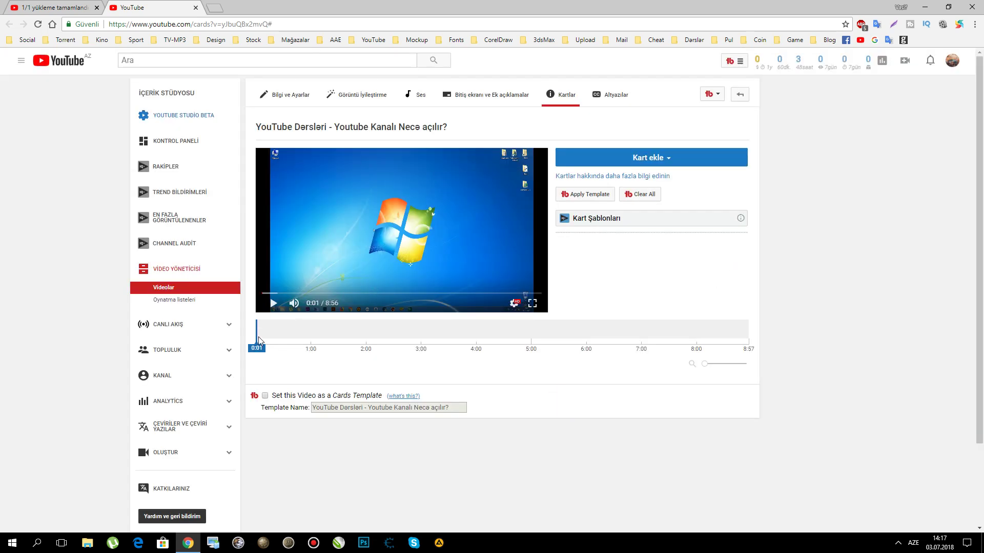
Preview the card timeline at 7:56, look over the available card types, and leave the card editor without adding a card
mouse_move(257, 331)
left_mouse_down()
mouse_move(340, 345)
mouse_move(314, 349)
mouse_move(693, 335)
left_mouse_up()
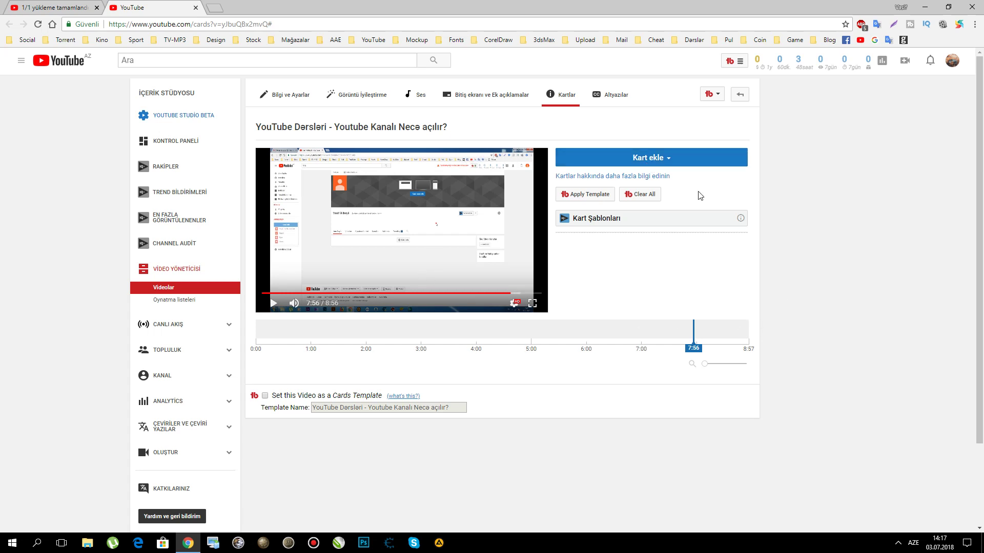
left_click(659, 158)
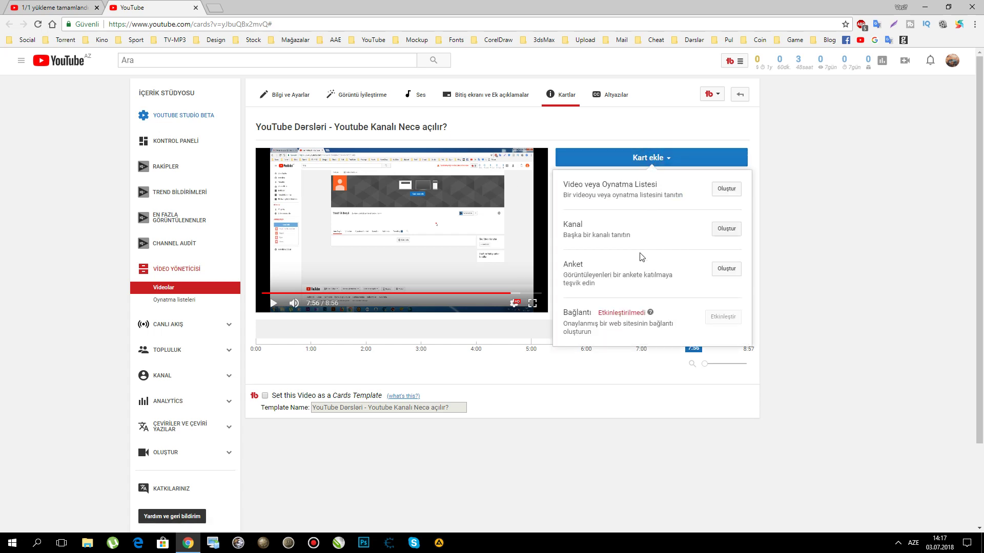
left_click(863, 242)
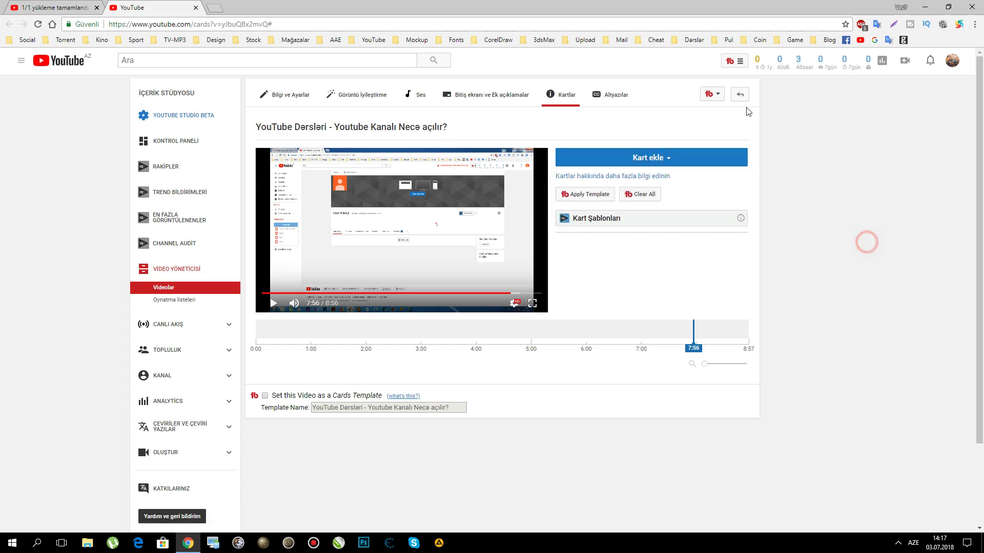
left_click(740, 94)
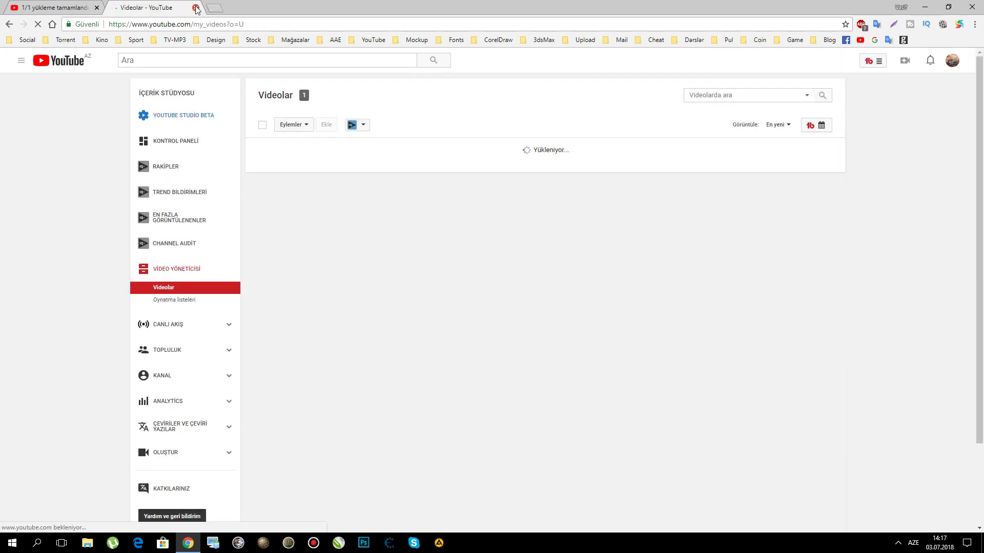
left_click(196, 9)
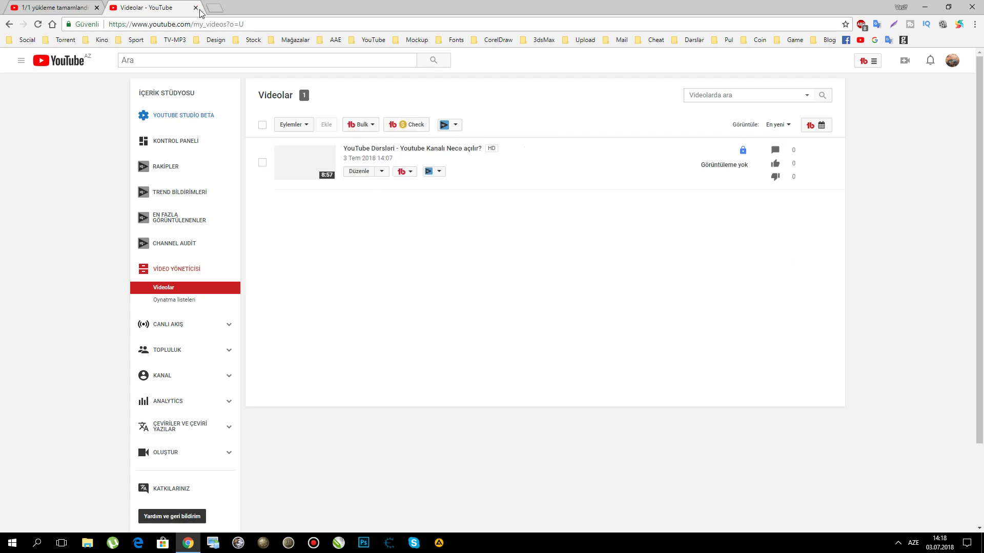
Open the end screen editor for the vidIQ checklist item "En az 1 bitiş ekranı"
scroll(743, 333, "down", 2)
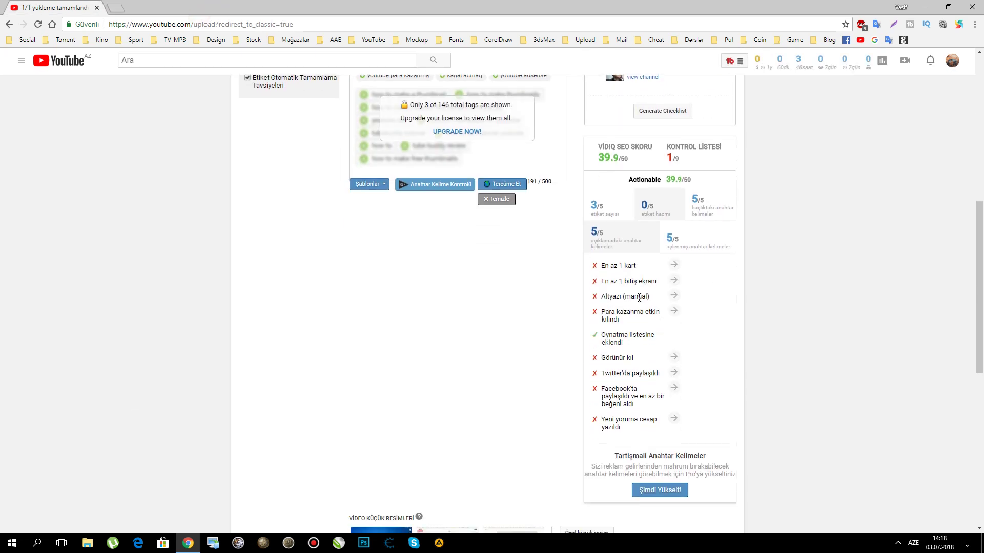
left_click(673, 280)
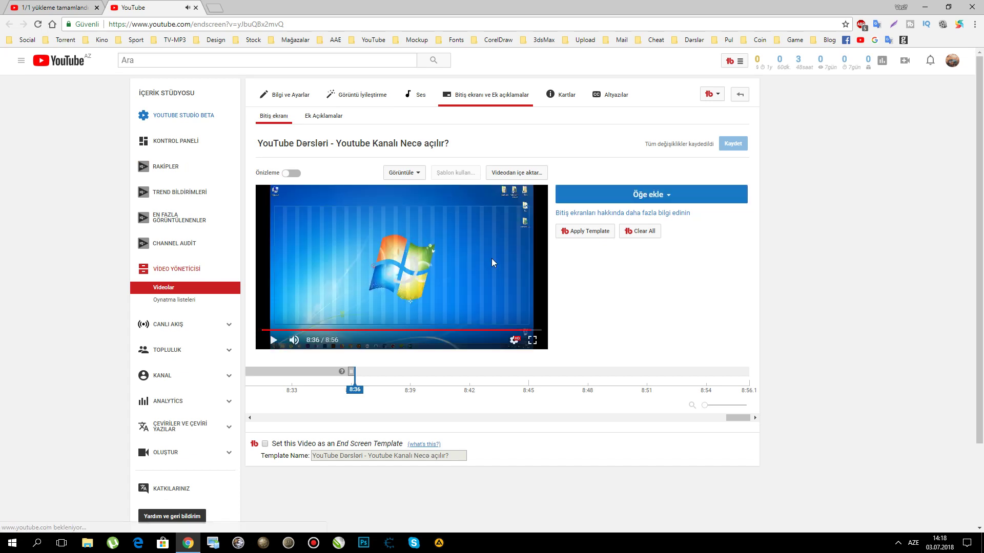
Compare the latest upload, best for viewer and chosen video or playlist options for an end screen element, without creating one
left_click(668, 193)
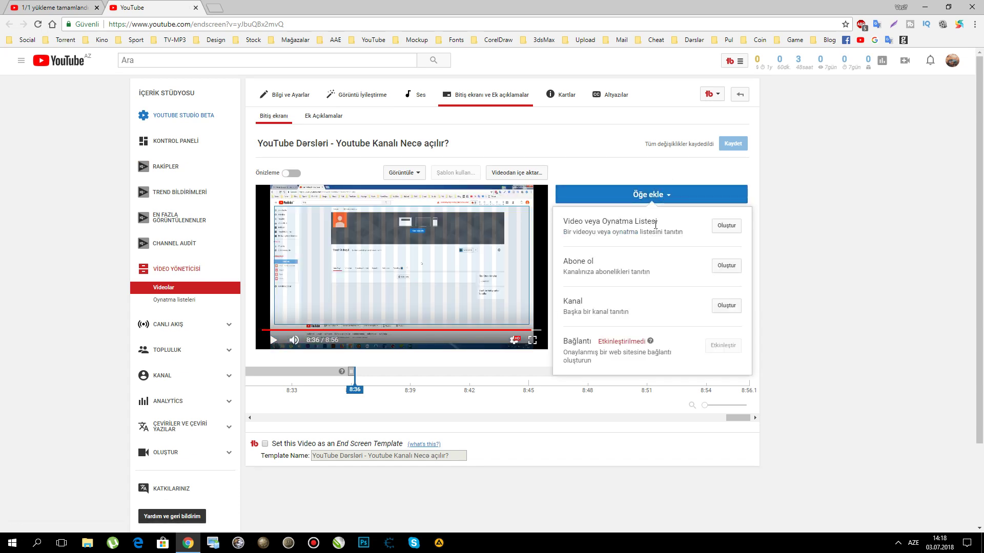
left_click(726, 226)
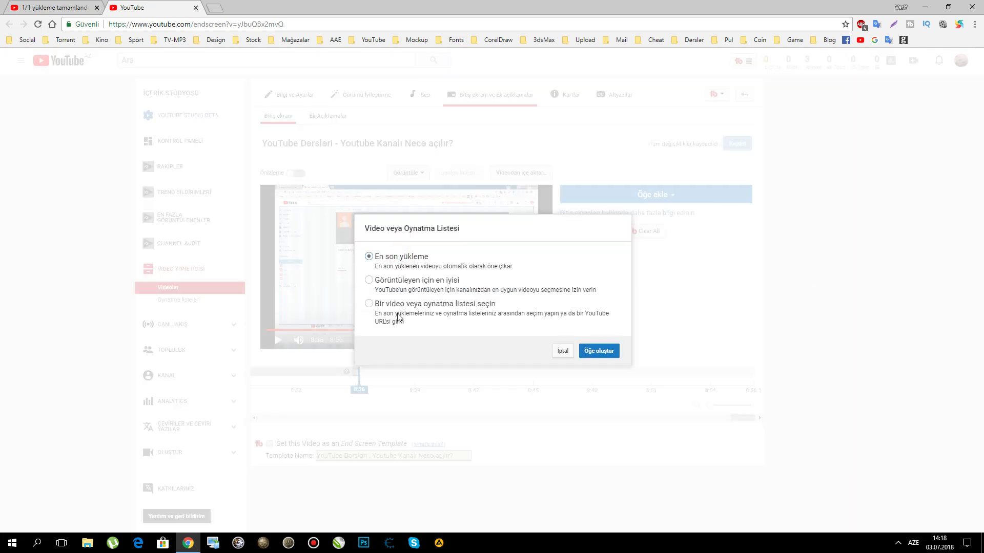
left_click_drag(400, 283, 467, 281)
left_click(468, 281)
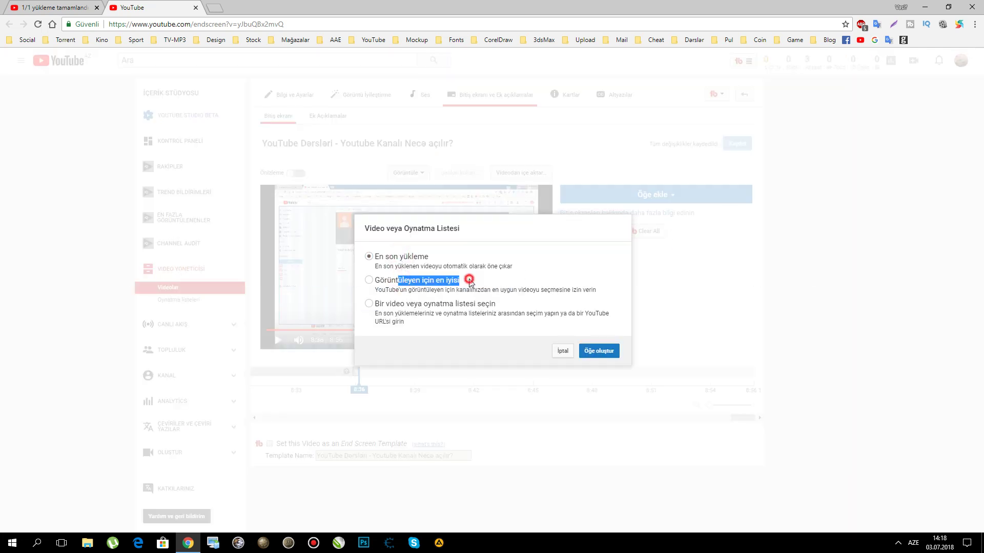
left_click(424, 305)
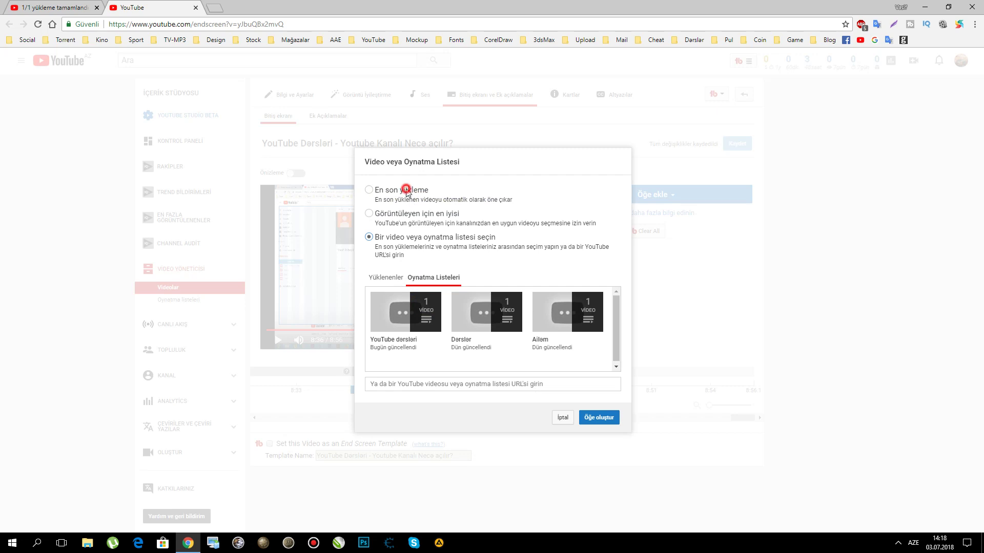
left_click(406, 190)
left_click(408, 305)
left_click(419, 189)
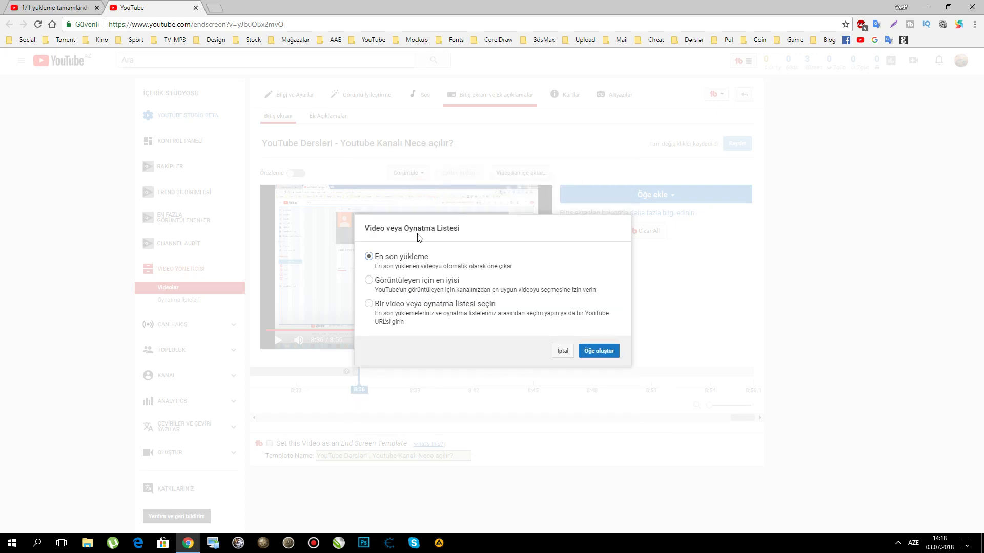
left_click(410, 304)
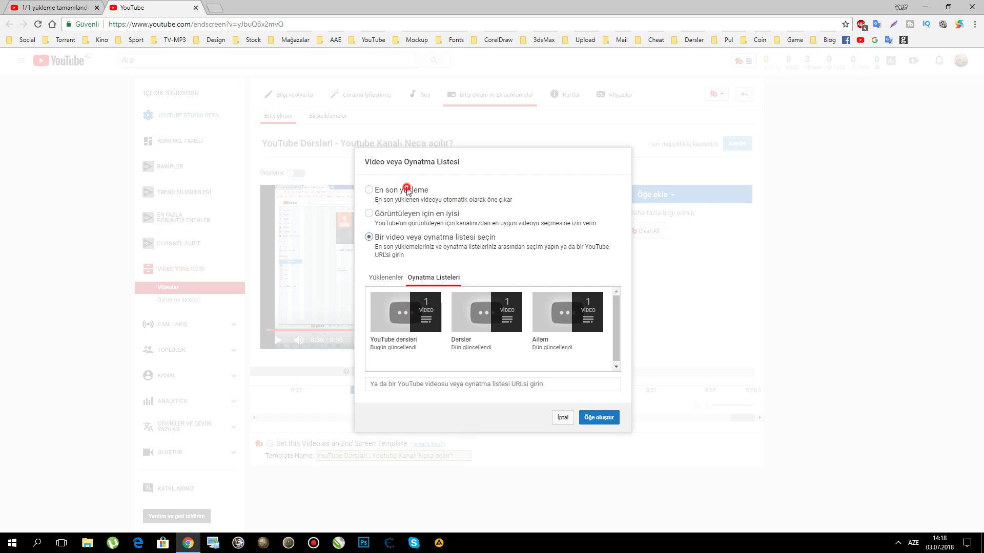
left_click(405, 188)
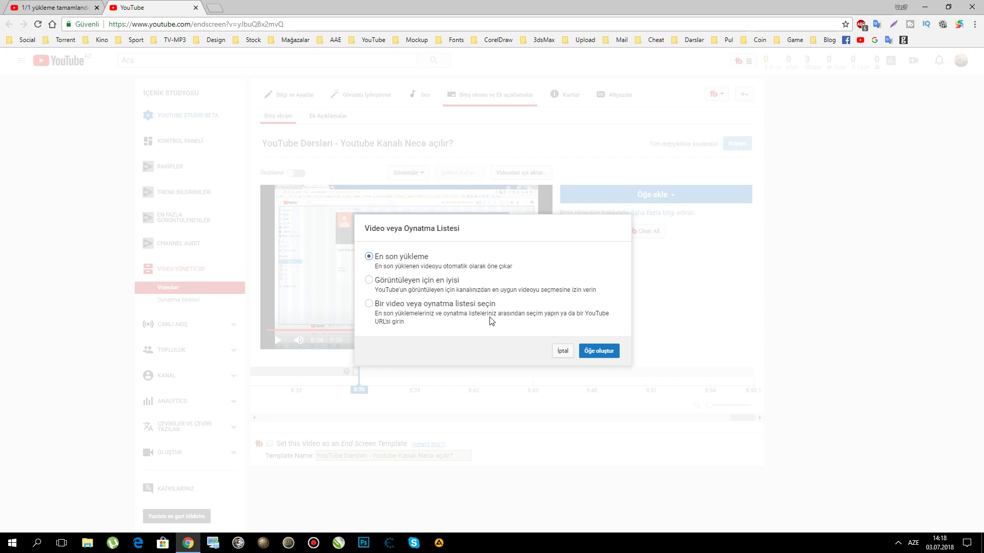
left_click(564, 352)
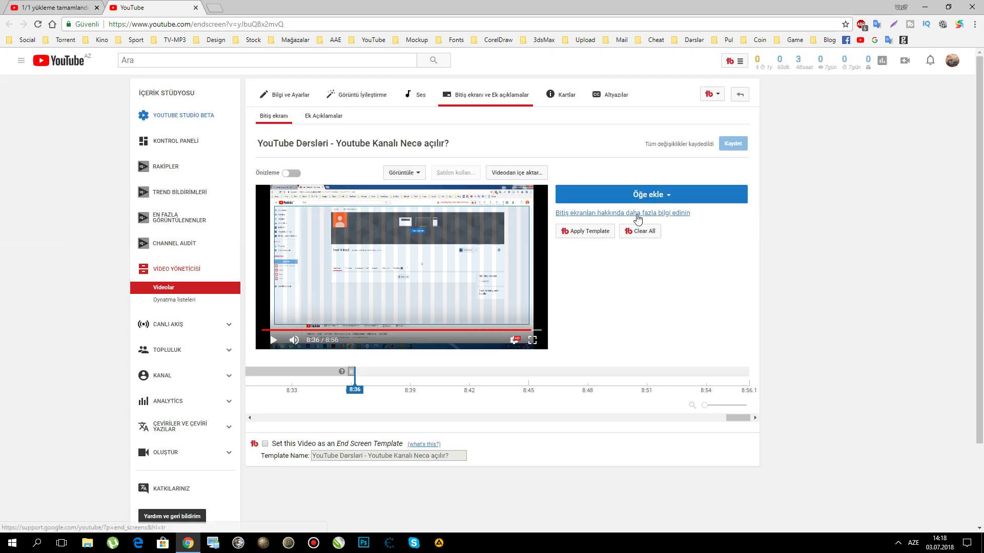
Add a subscribe element (Abone ol) to the end screen and place it near the right edge of the video frame
left_click(652, 195)
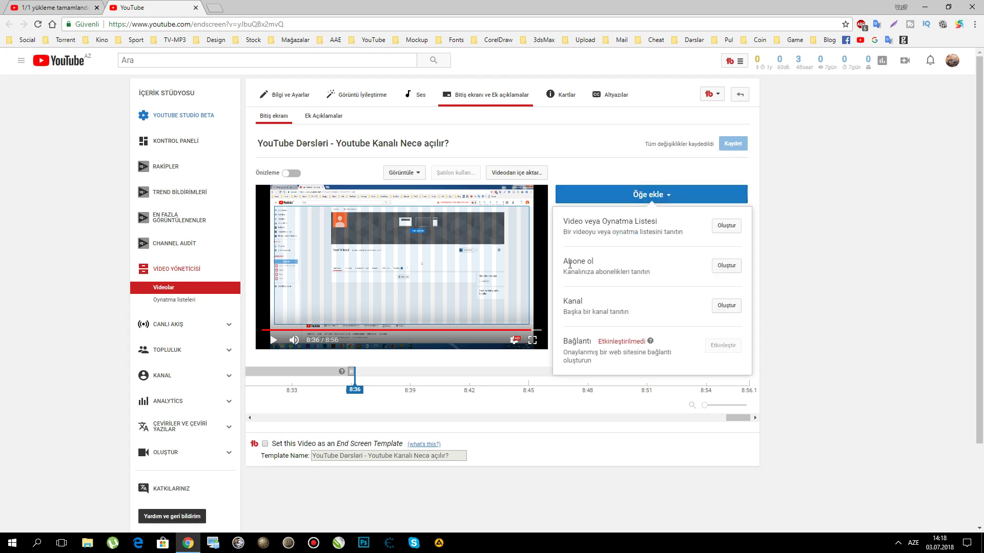
left_click(727, 265)
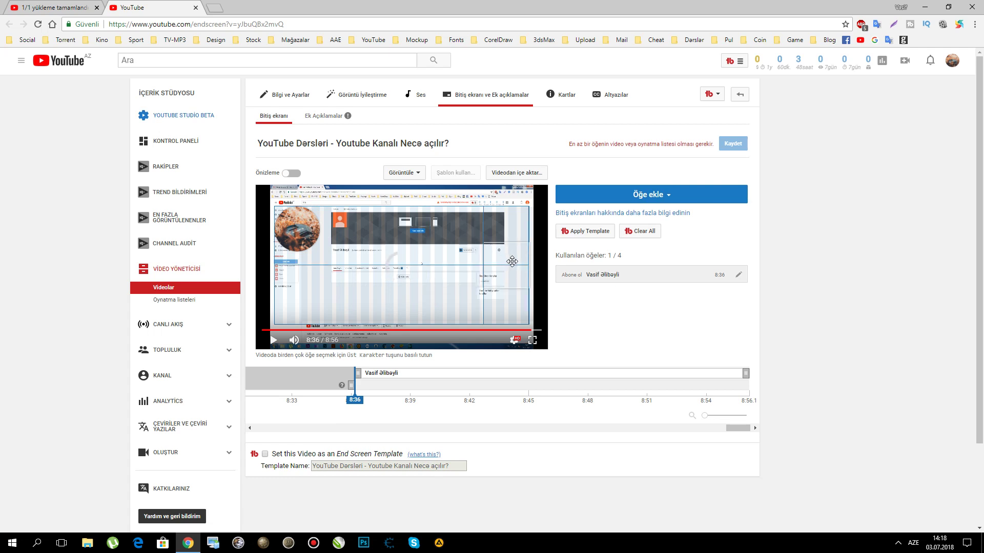
left_click_drag(511, 262, 512, 263)
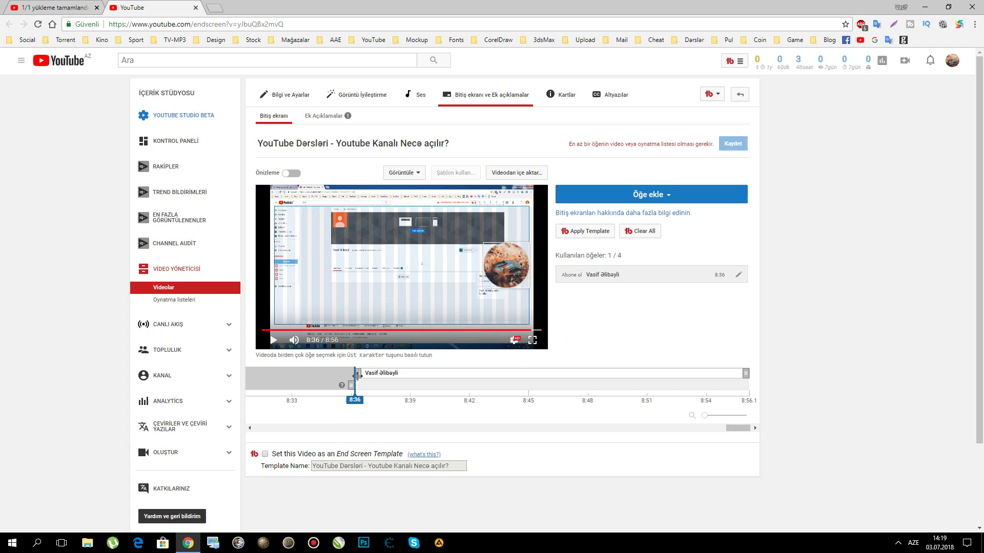
Shorten the subscribe element's display time on the end screen timeline so that it starts at 8:49
left_click_drag(357, 377, 665, 387)
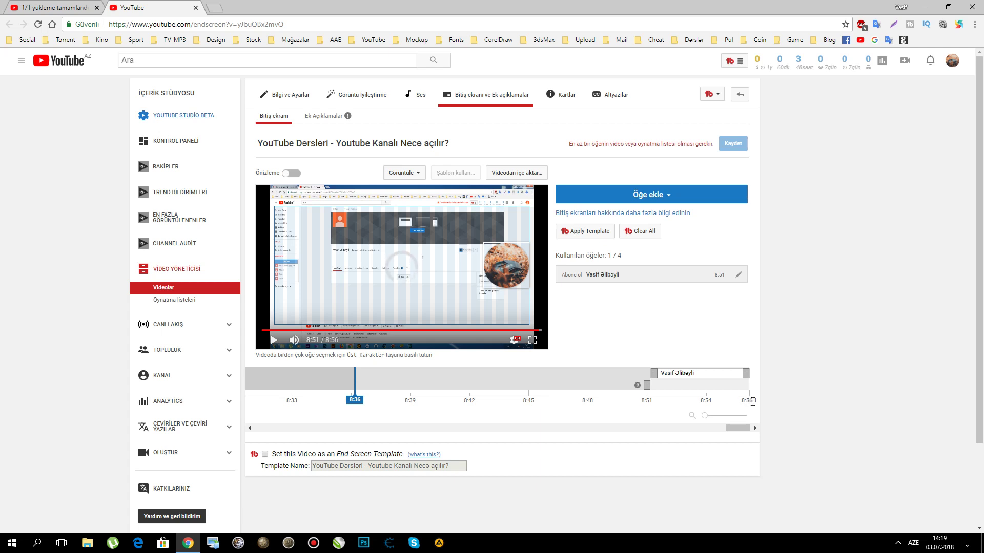
left_click_drag(653, 373, 626, 373)
left_click(628, 373)
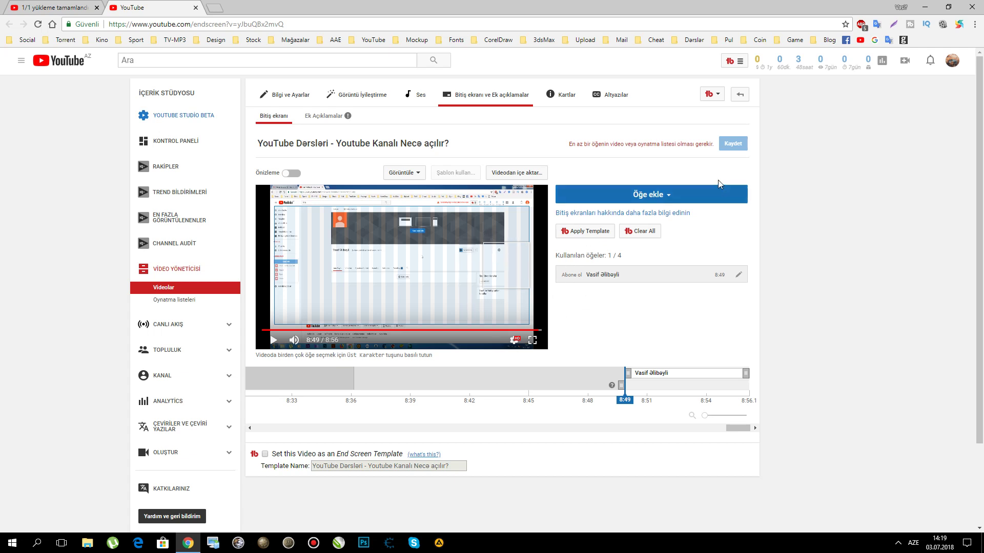
Leave the end screen editor without saving the changes, and close its browser tab to return to the upload page
left_click(740, 93)
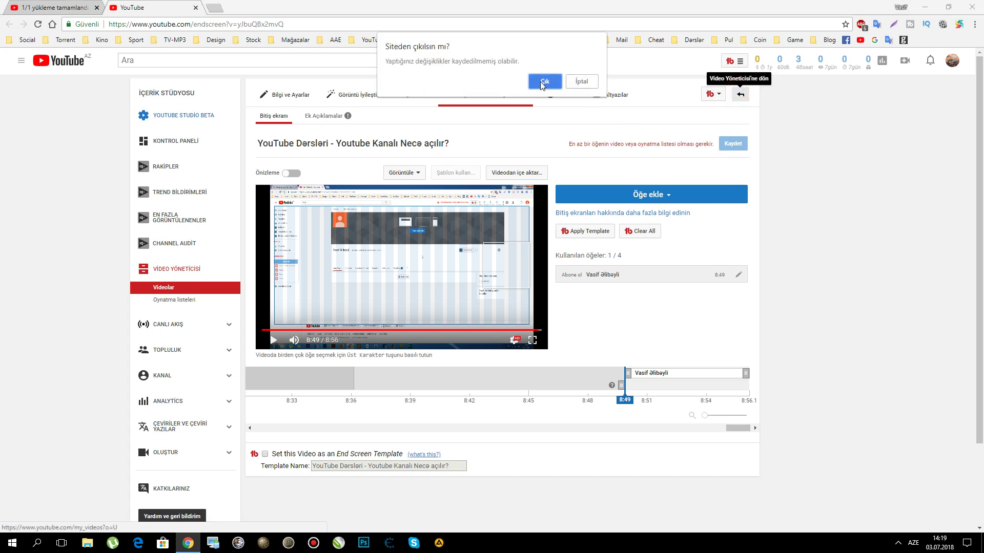
left_click(582, 82)
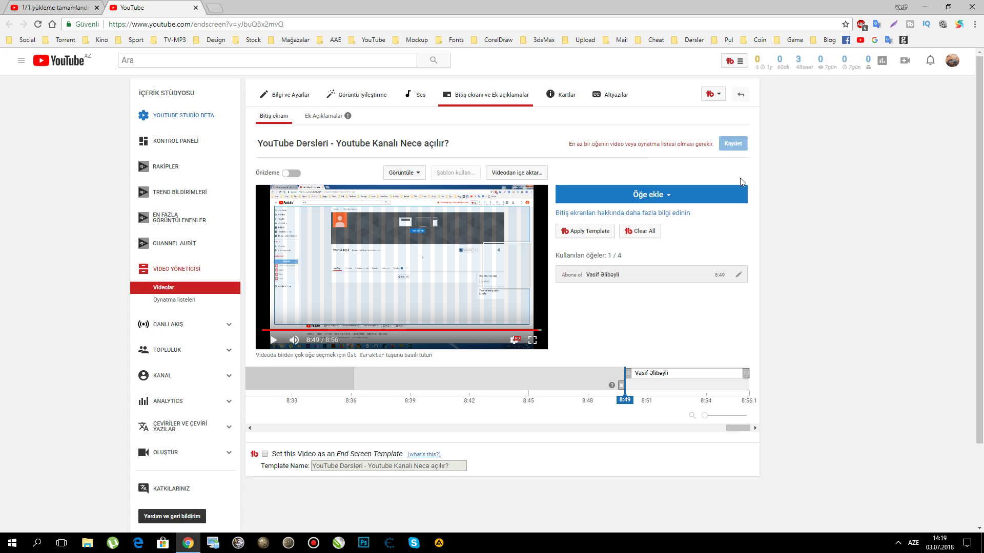
left_click(740, 93)
left_click(546, 99)
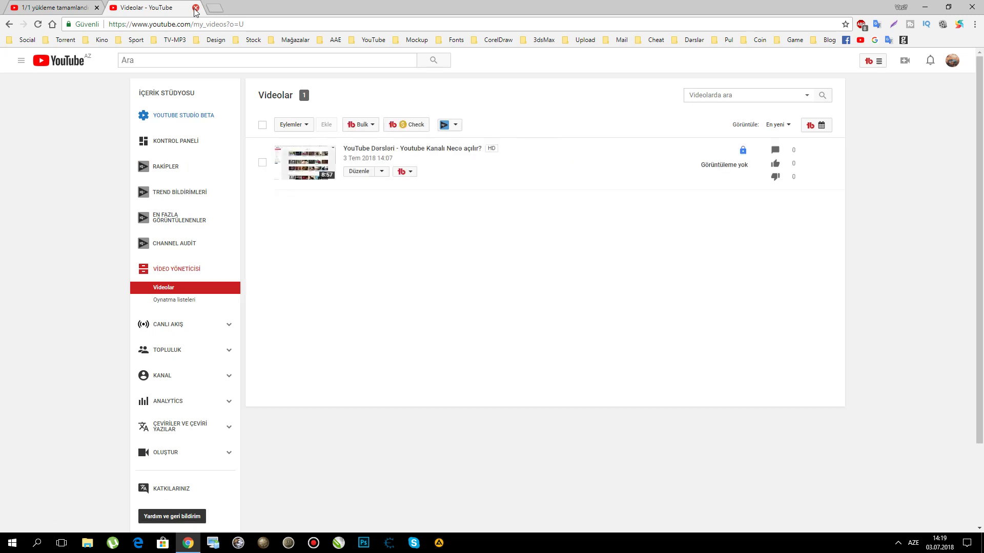
left_click(196, 8)
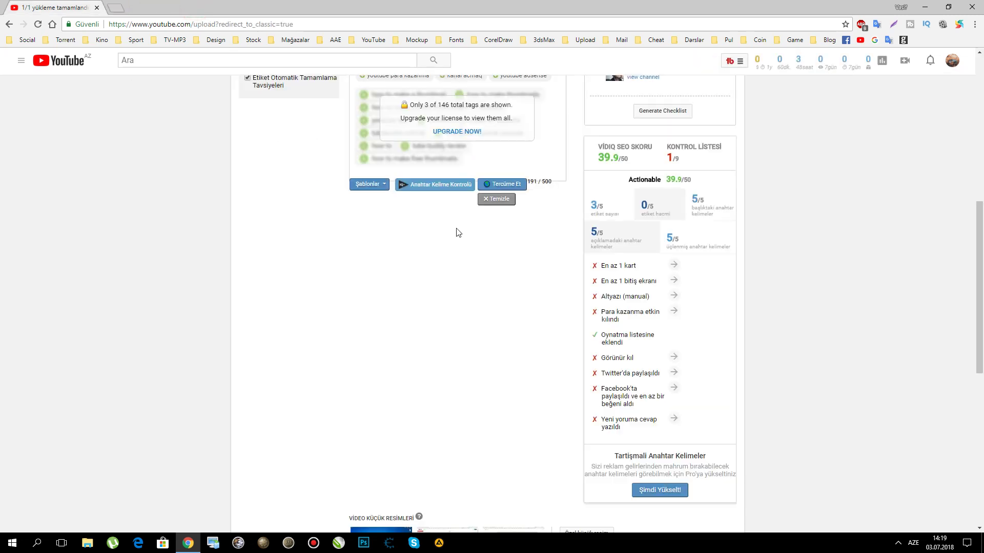
Start choosing a custom thumbnail (Özel küçük resim) for the uploaded video
scroll(661, 293, "down", 4)
scroll(560, 314, "up", 10)
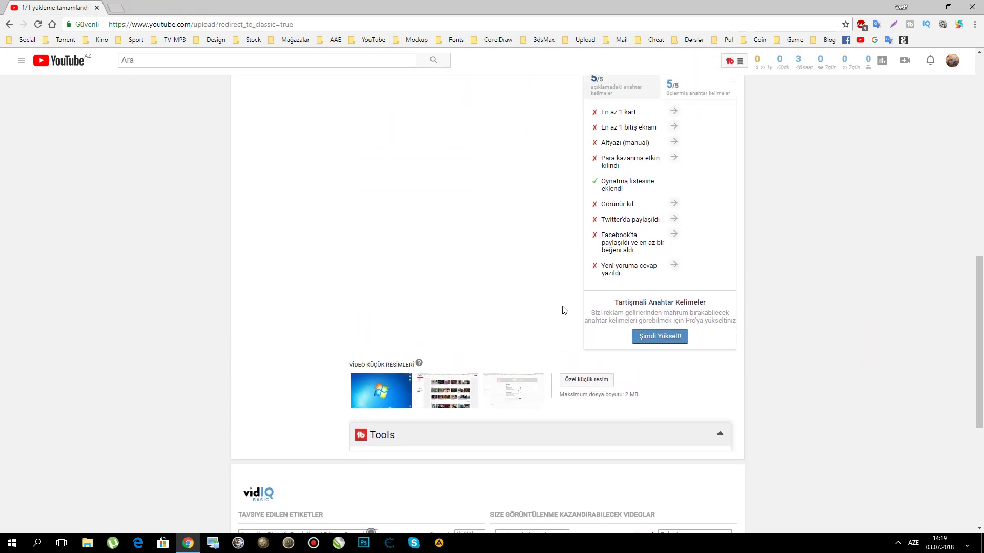
scroll(558, 349, "down", 7)
scroll(557, 348, "down", 4)
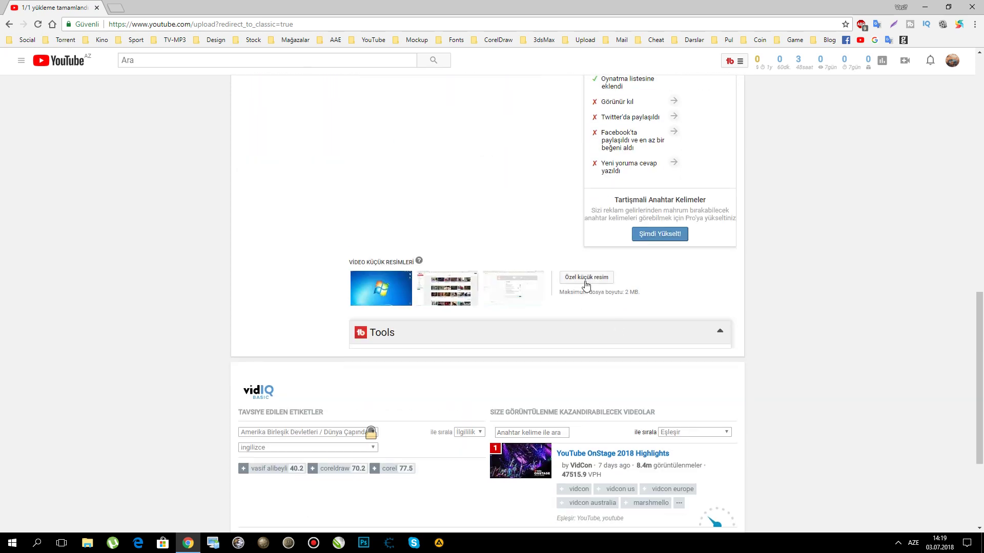
scroll(576, 294, "up", 11)
scroll(473, 277, "up", 2)
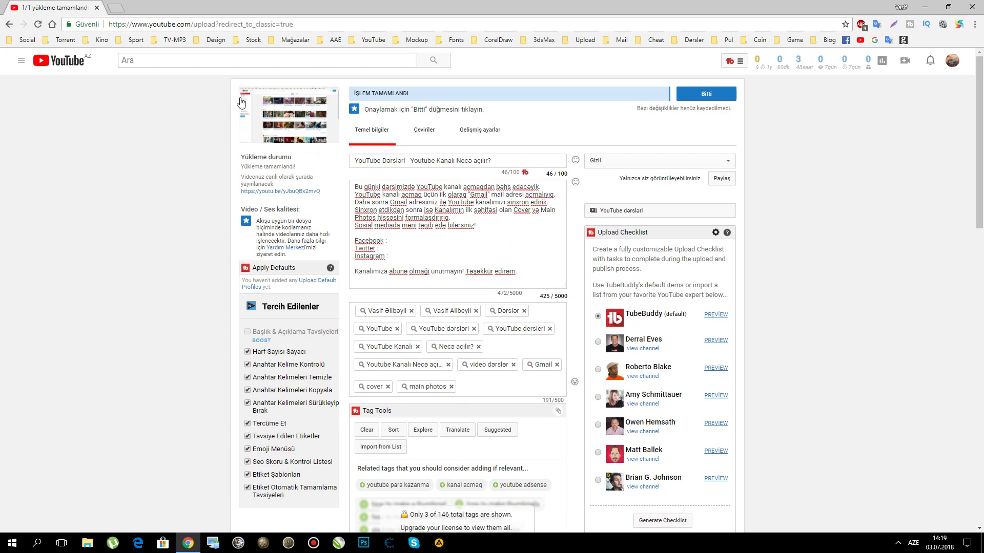
scroll(311, 104, "down", 15)
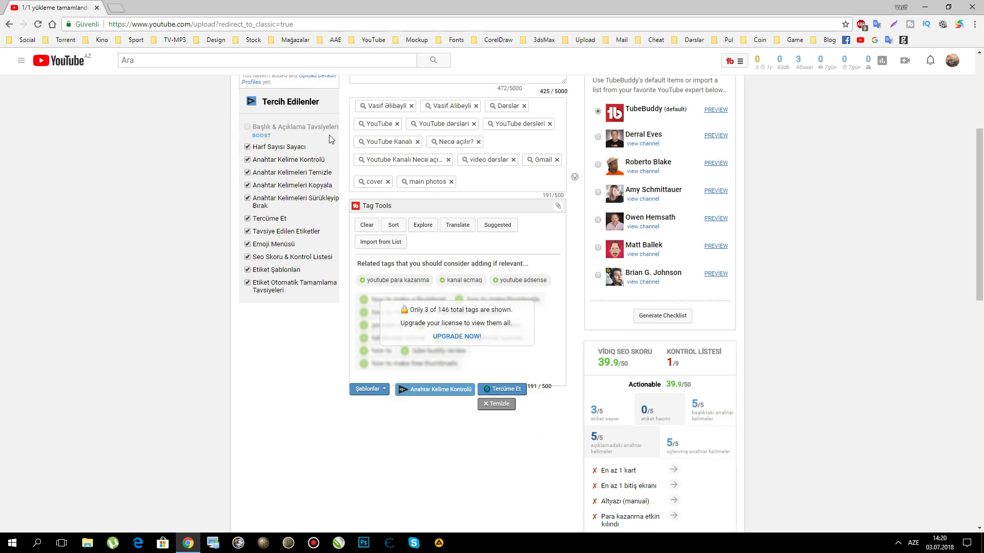
left_click(566, 381)
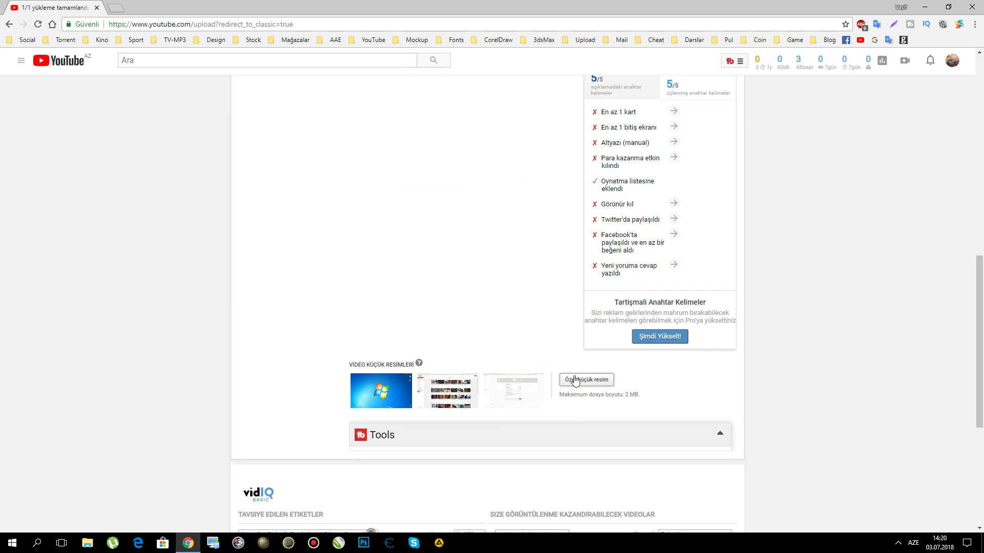